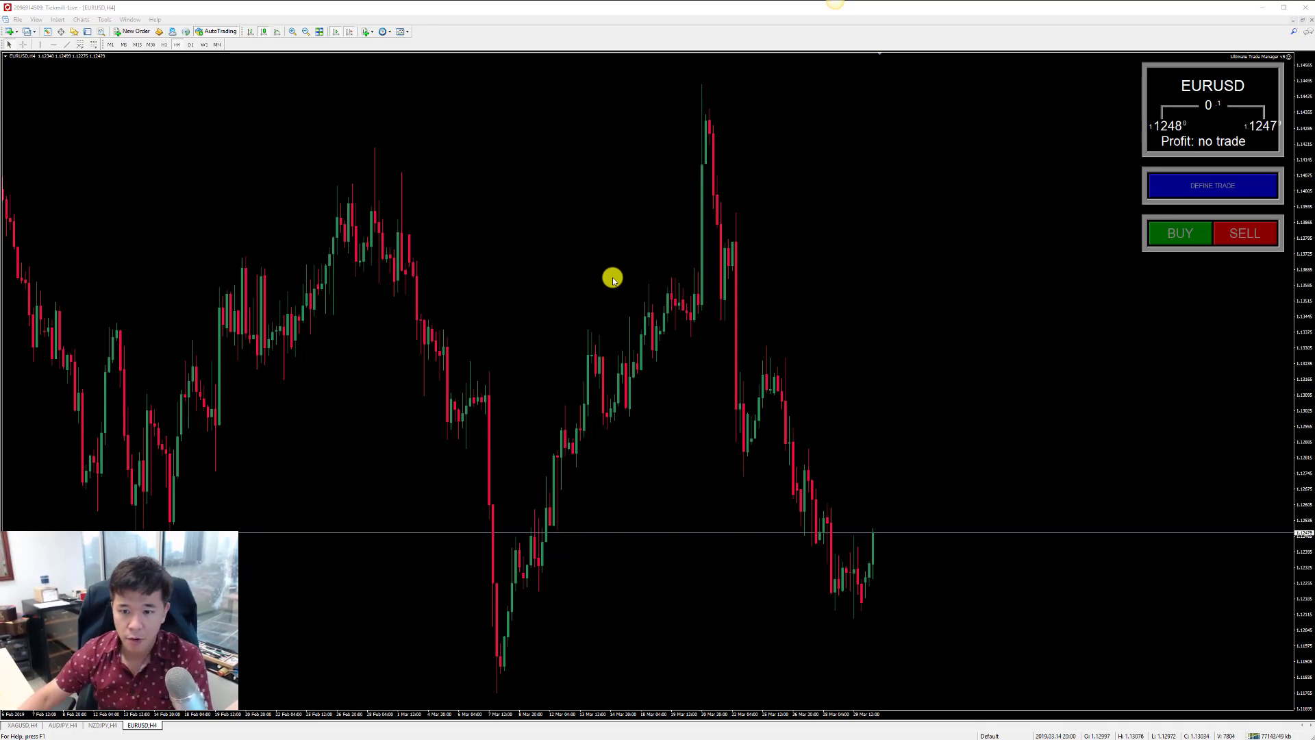
- Review the Expert Advisors settings in the terminal Options dialog
click(492, 204)
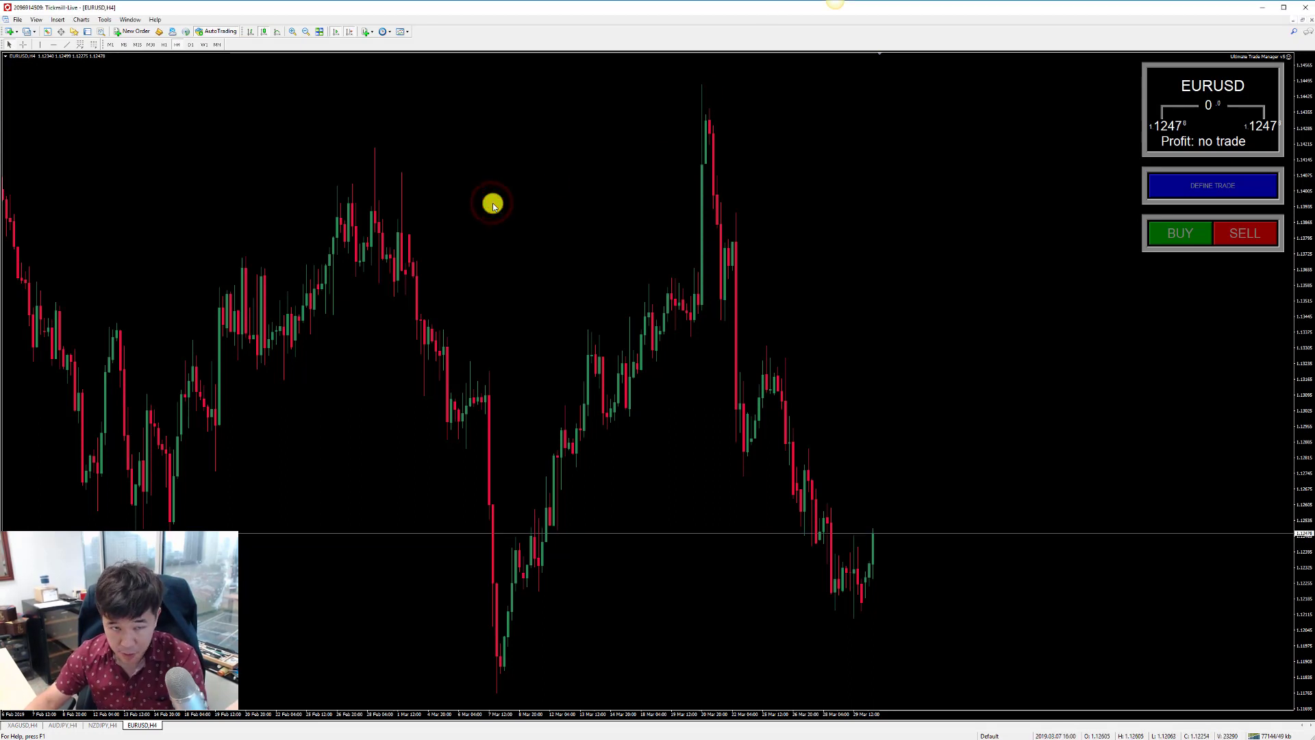
click(241, 124)
click(219, 32)
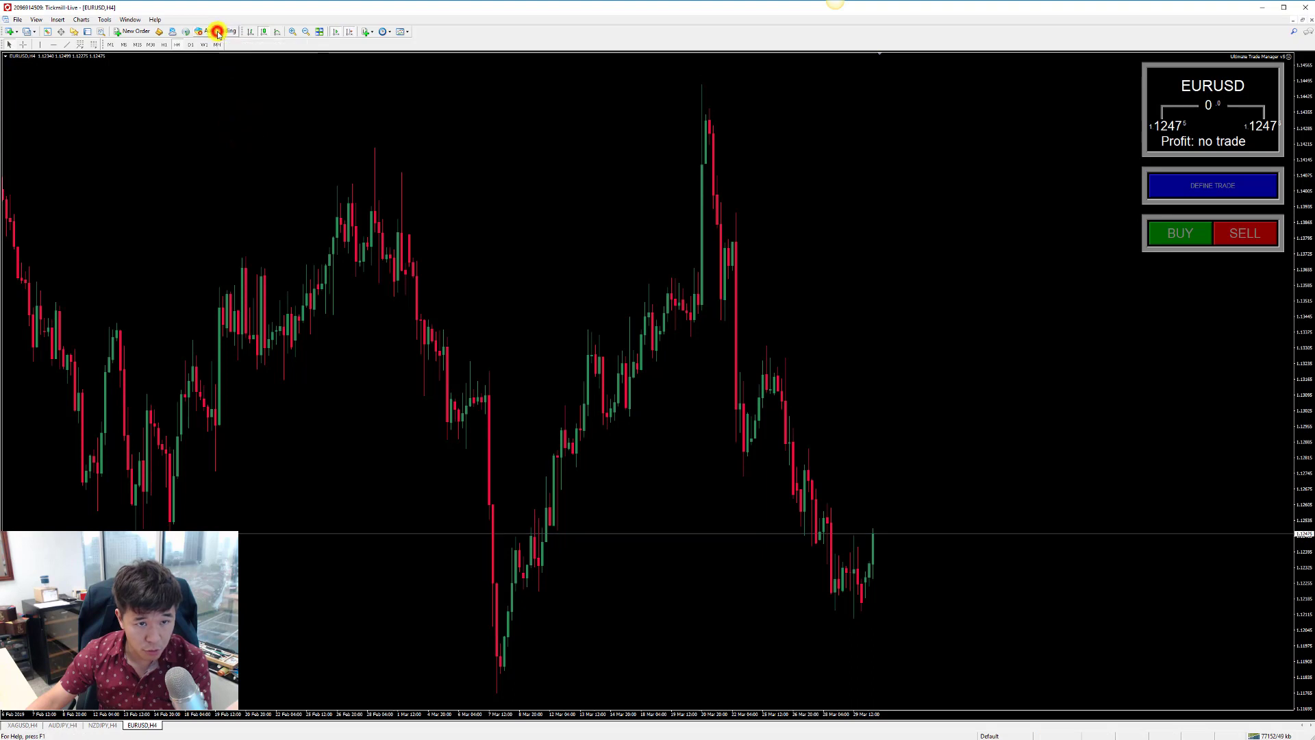
click(111, 24)
click(130, 86)
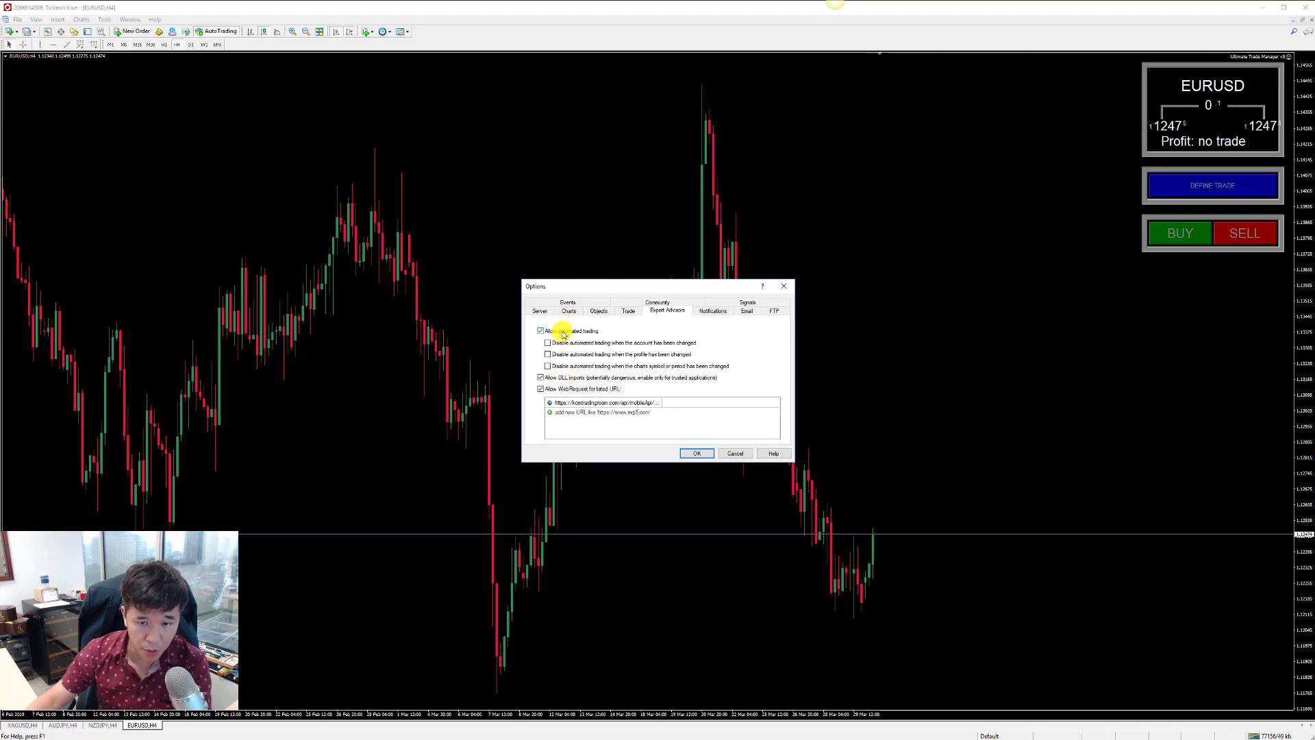
click(711, 454)
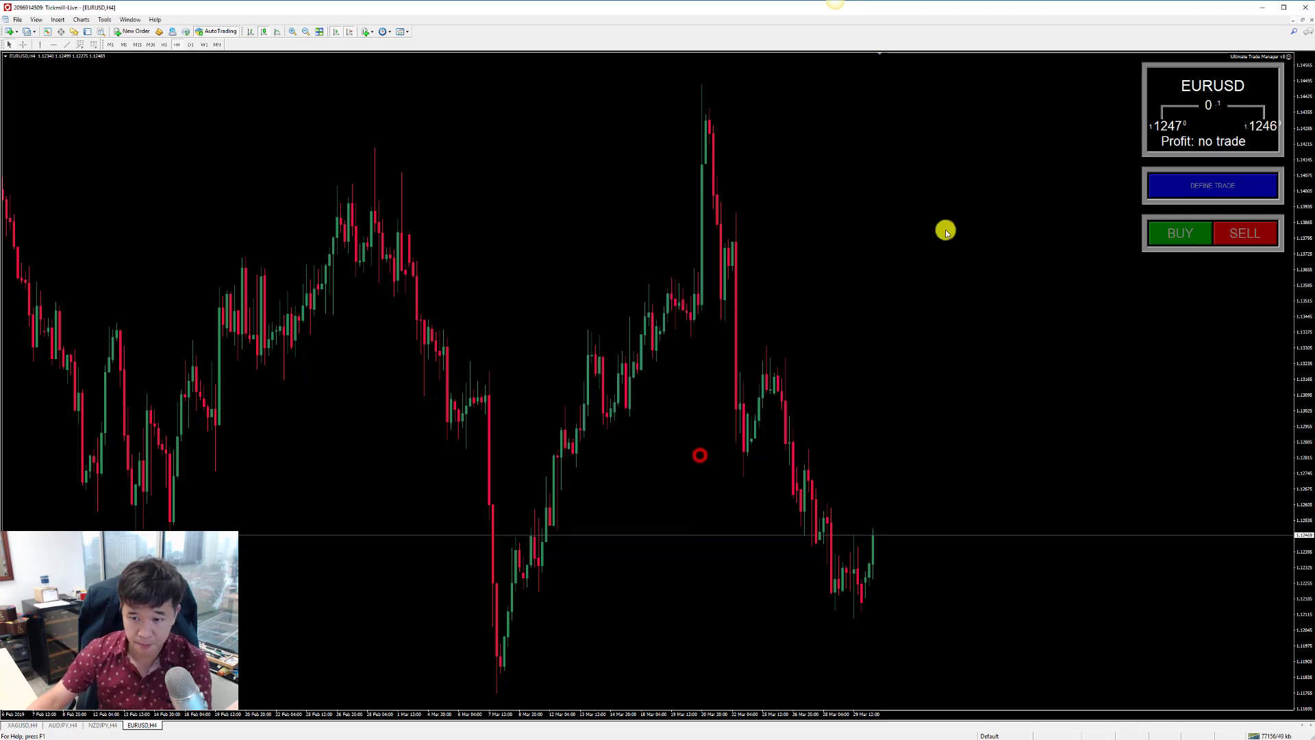
- Check and confirm the trade manager's common trading permissions on the EURUSD chart
click(907, 256)
key(F7)
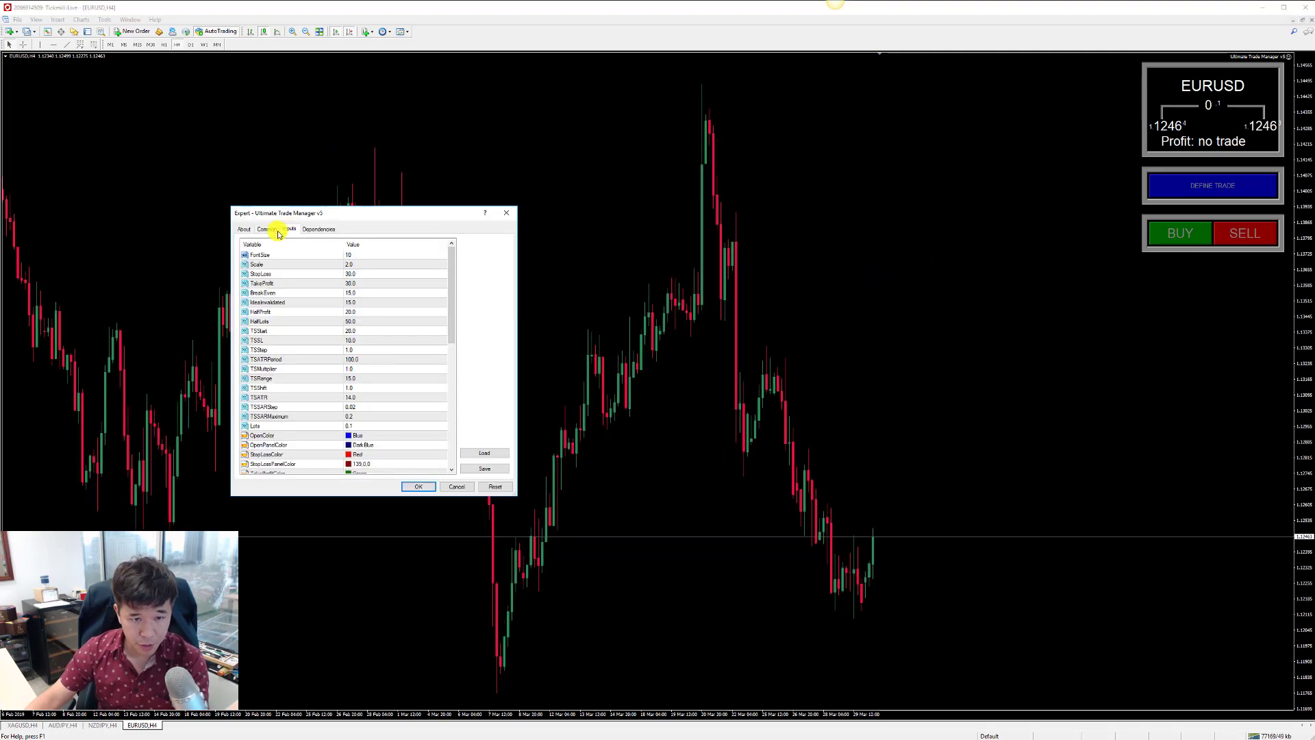
click(266, 229)
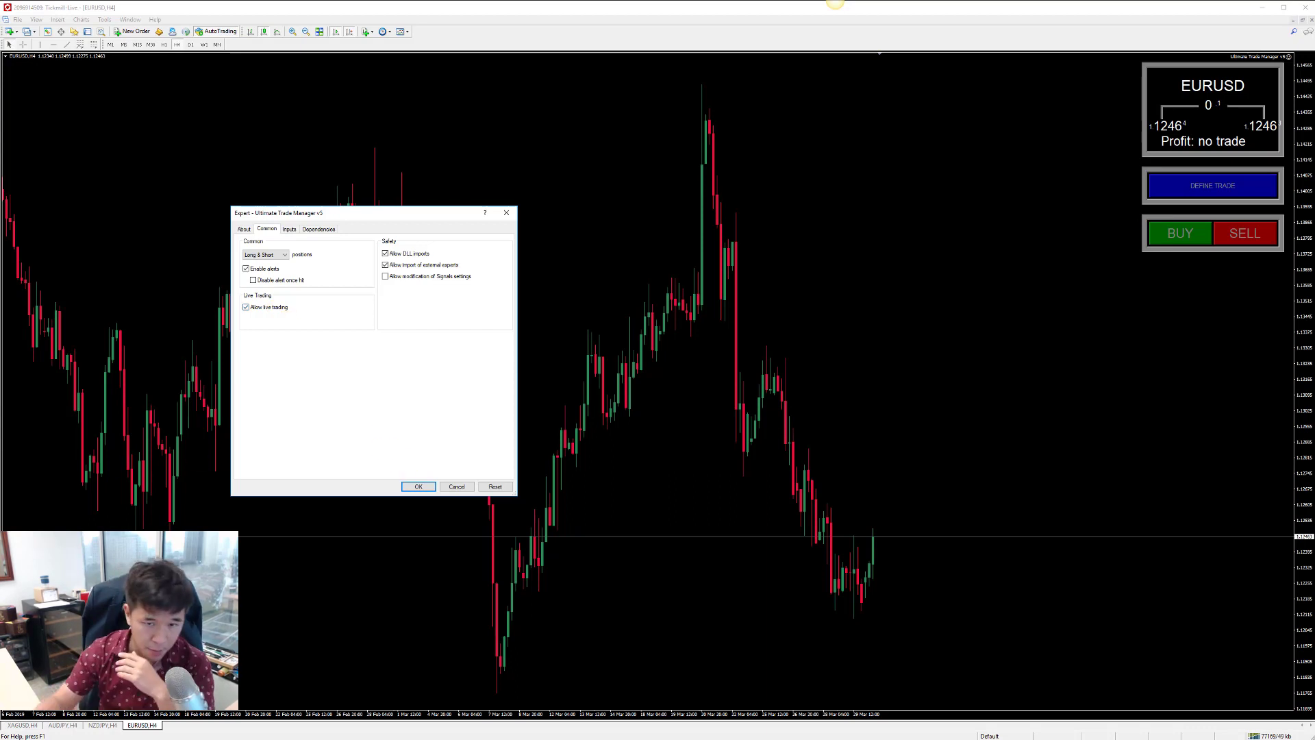
click(418, 489)
click(925, 391)
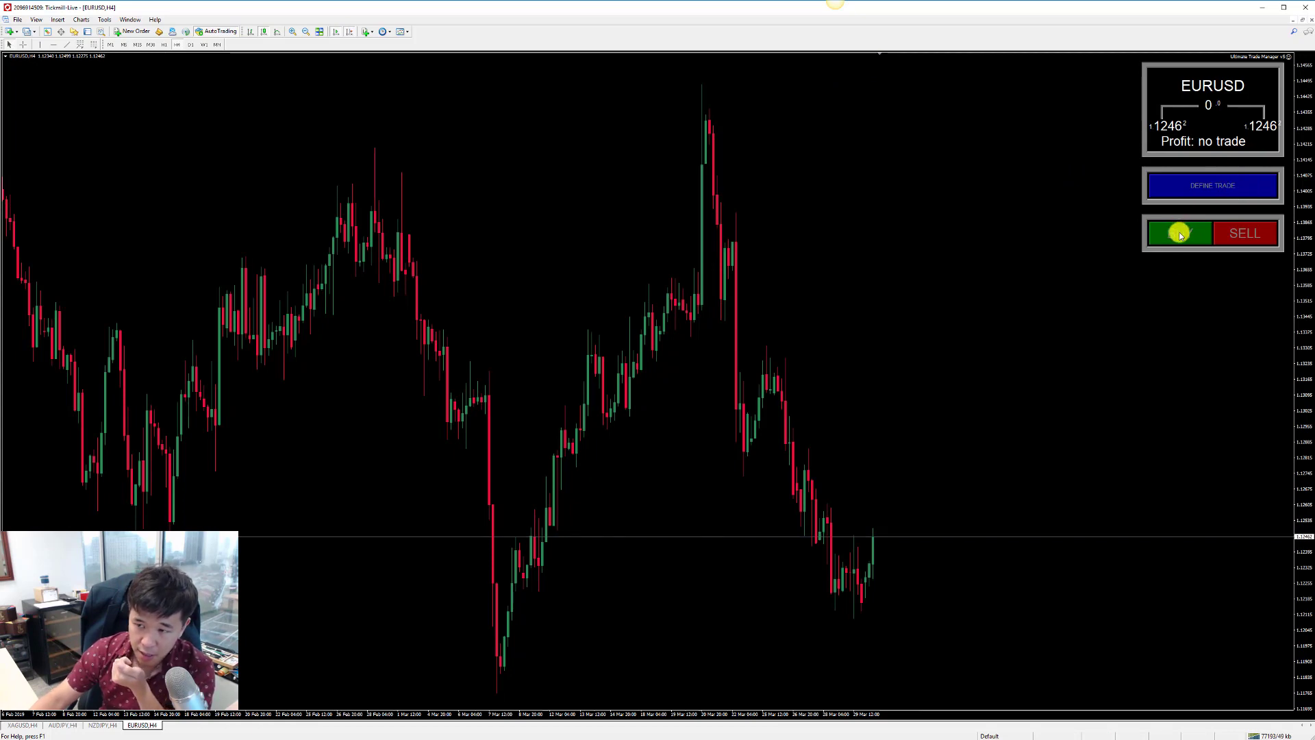
- Define a buy trade with TP 30.0, TS 20.0, BE 15.0 and advanced options, briefly checking the Terminal
click(1214, 185)
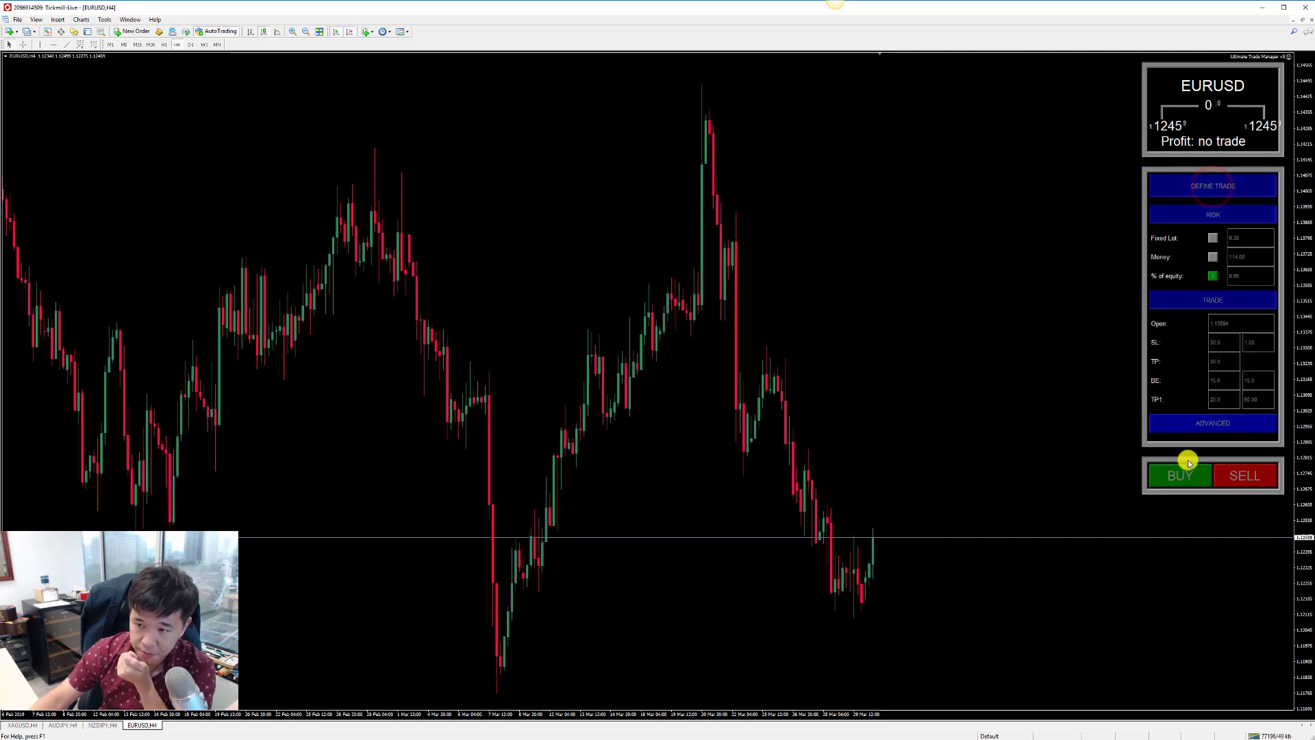
click(1176, 477)
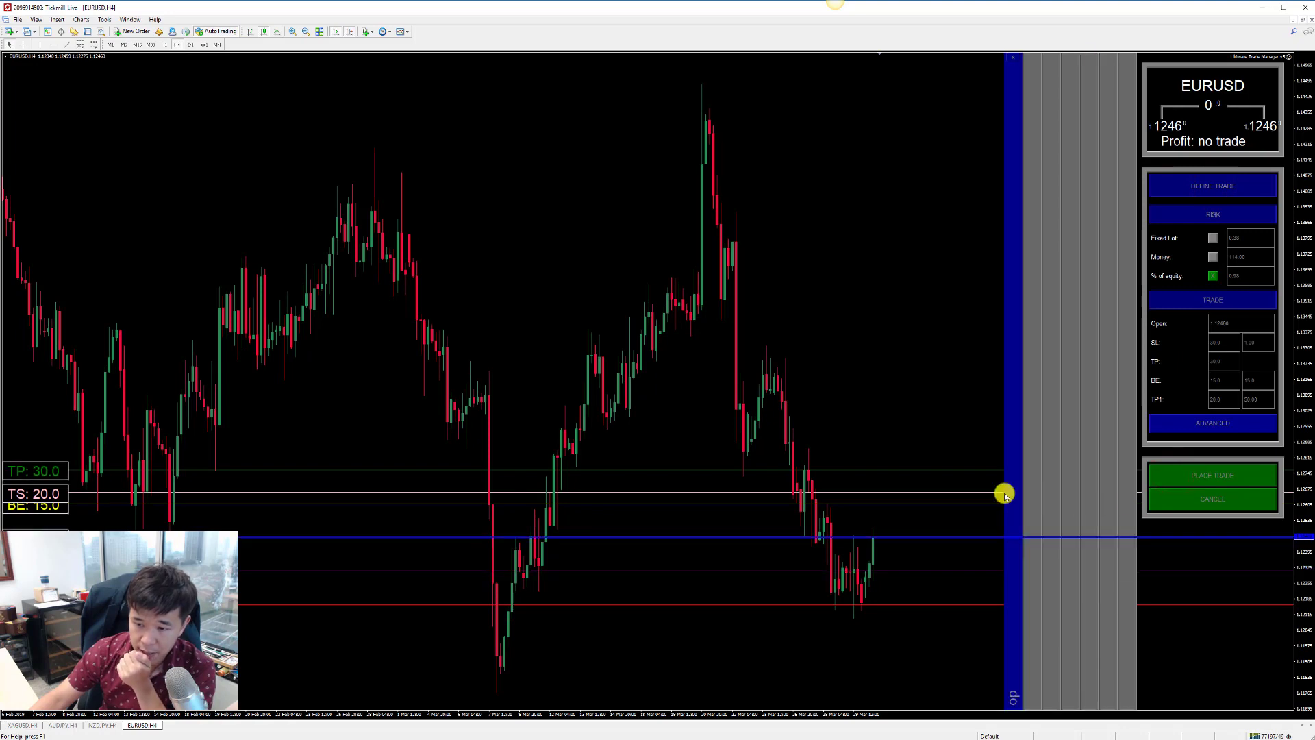
click(1191, 428)
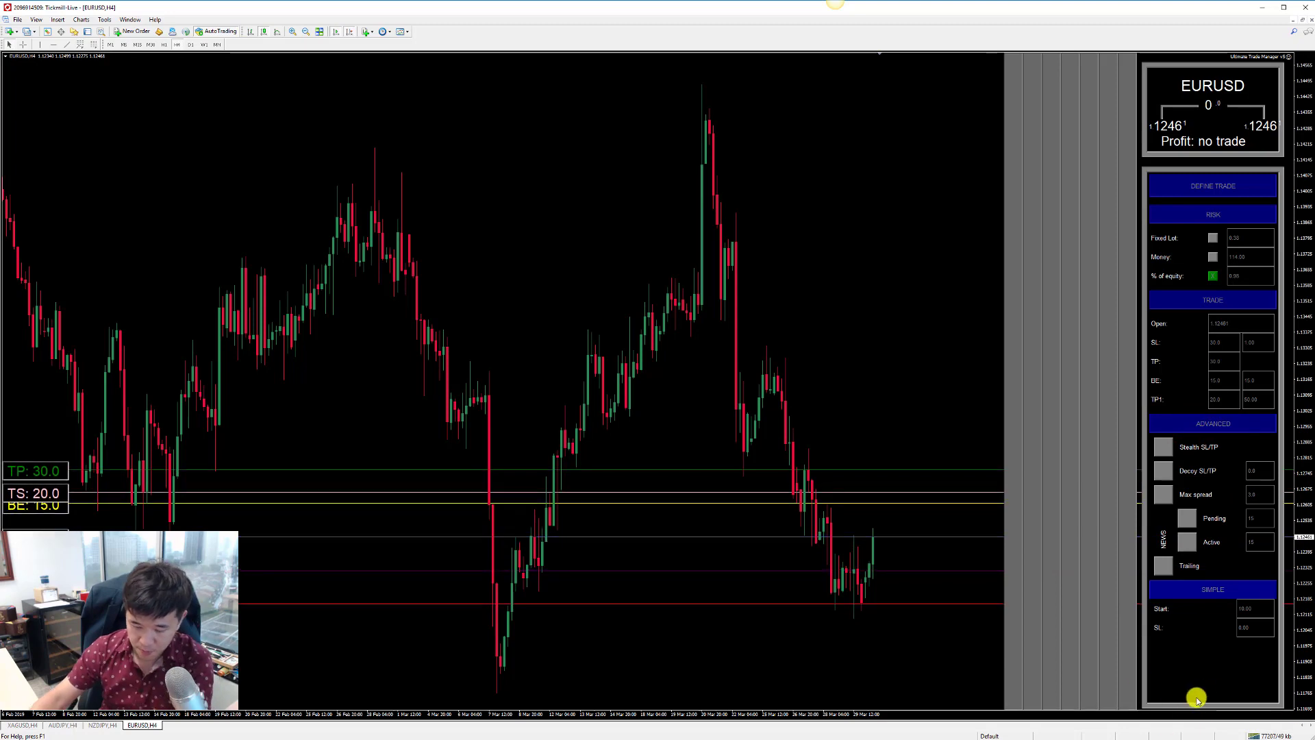
key(ctrl+t)
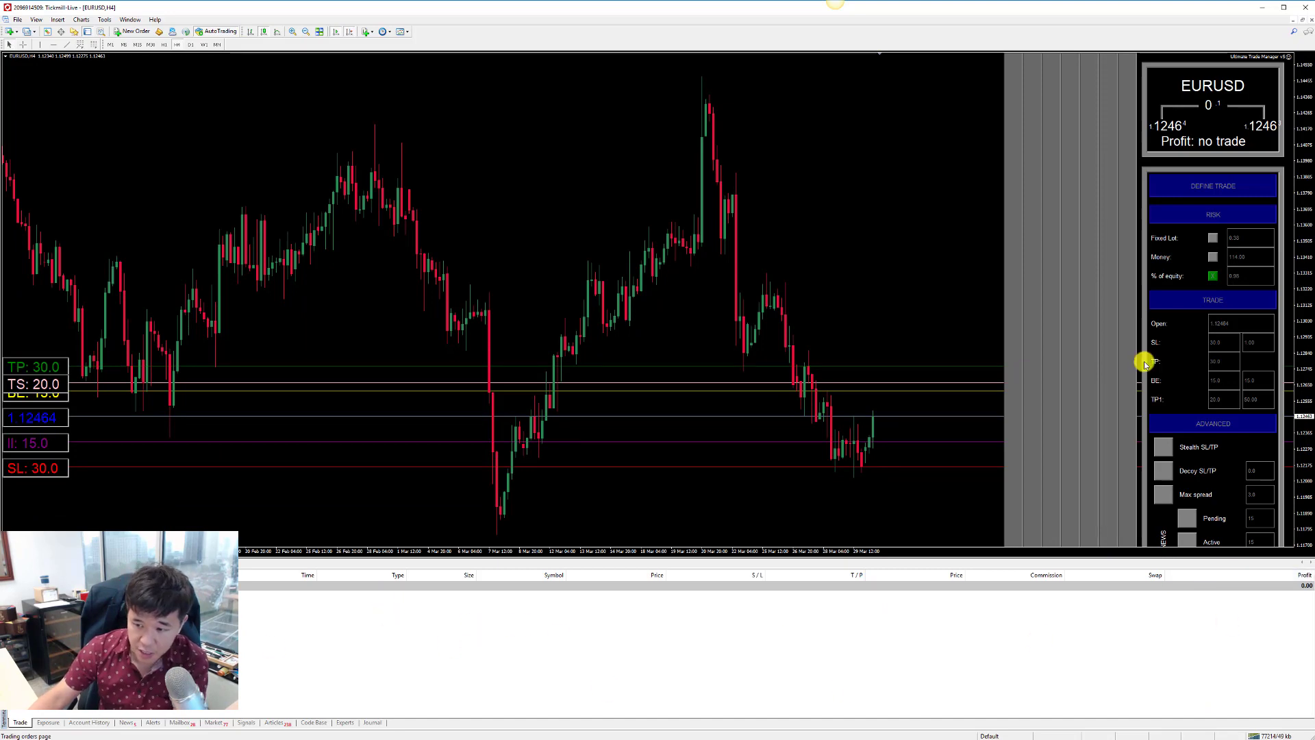
key(ctrl+t)
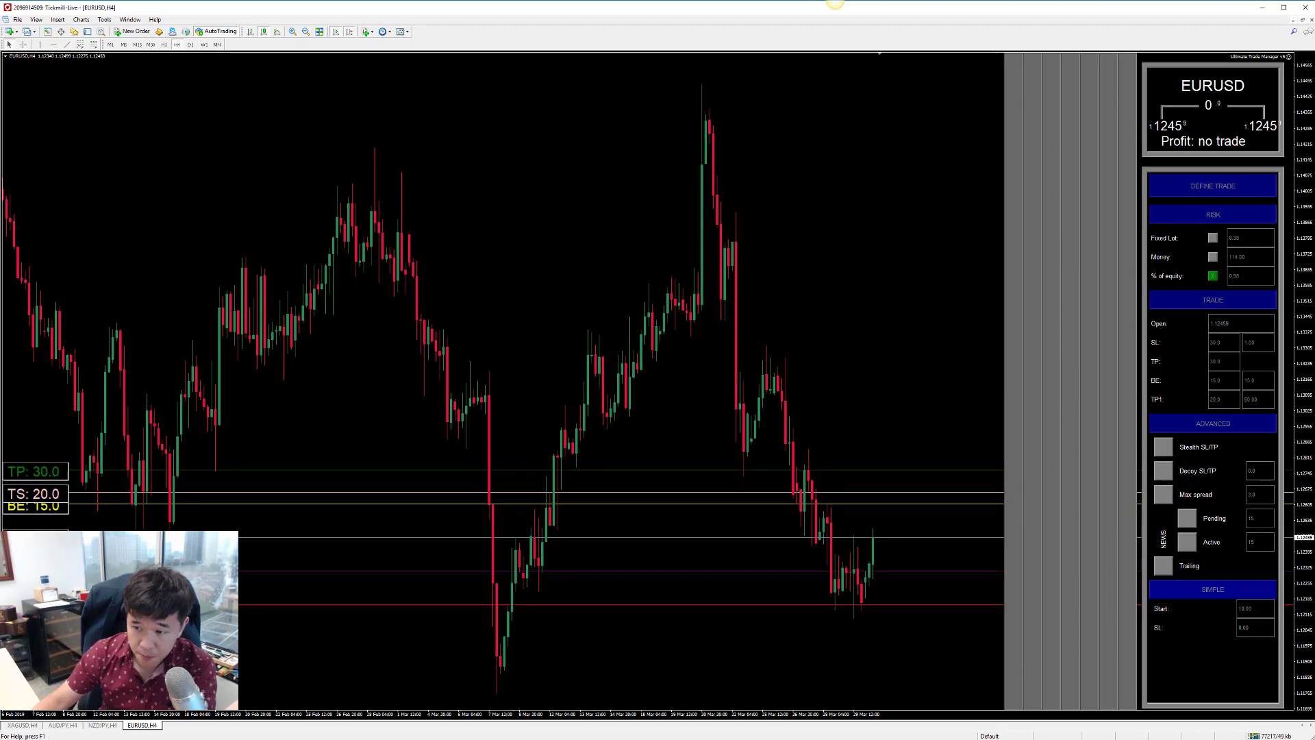
- Enable Stealth SL/TP and Decoy SL/TP, then collapse the advanced options
click(1167, 448)
click(1164, 471)
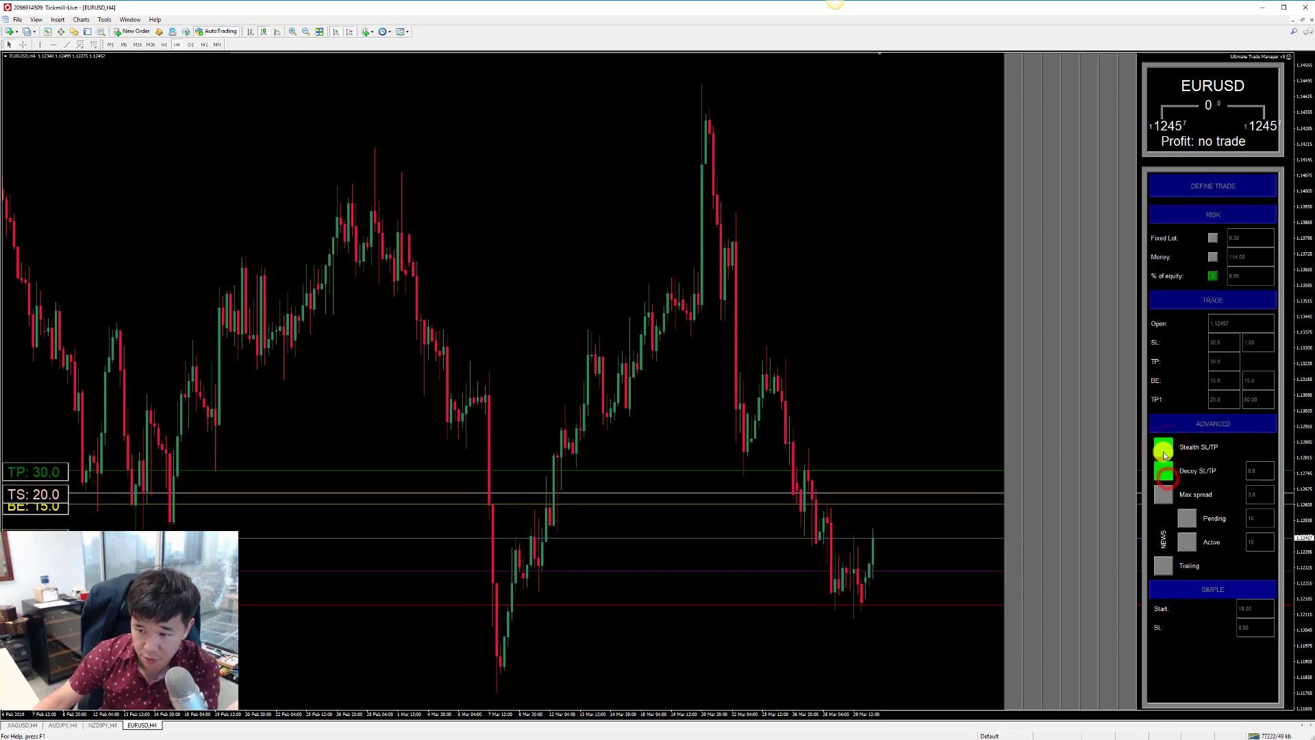
click(1230, 424)
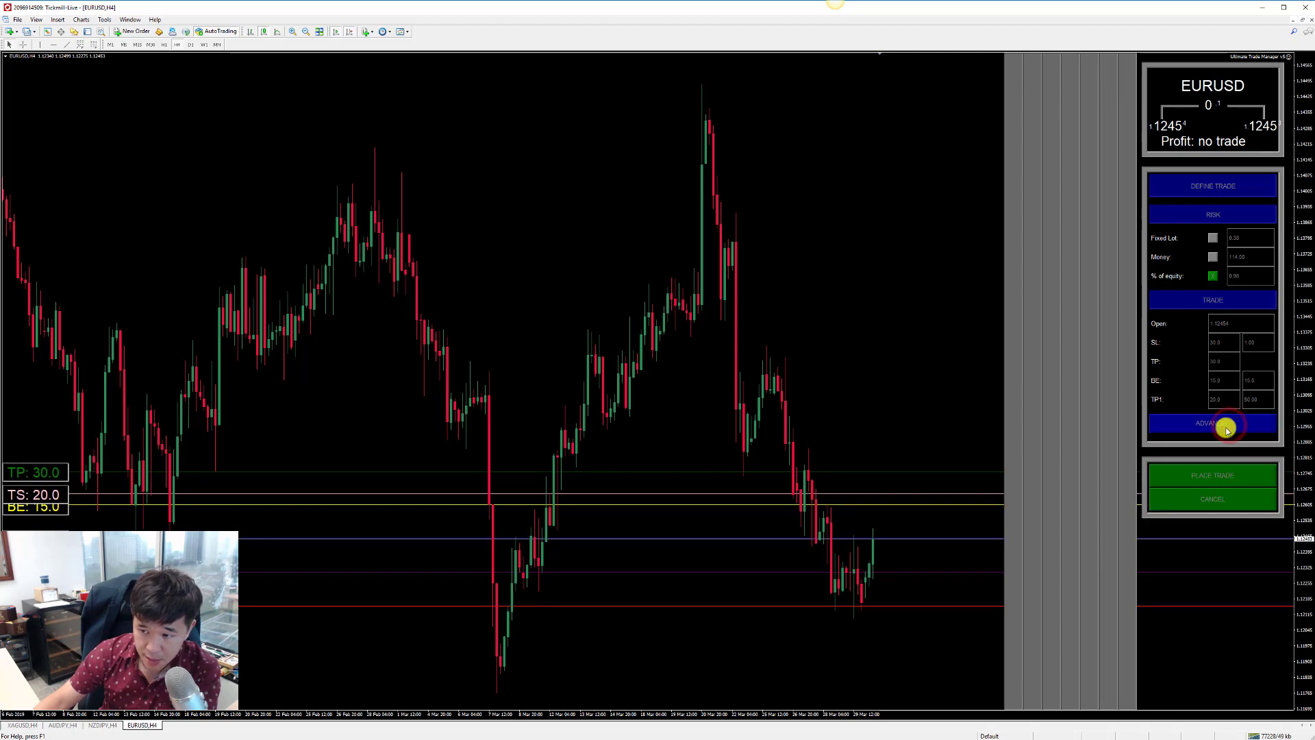
- Toggle the trade and advanced sections, then cancel the buy so its levels disappear
click(1212, 301)
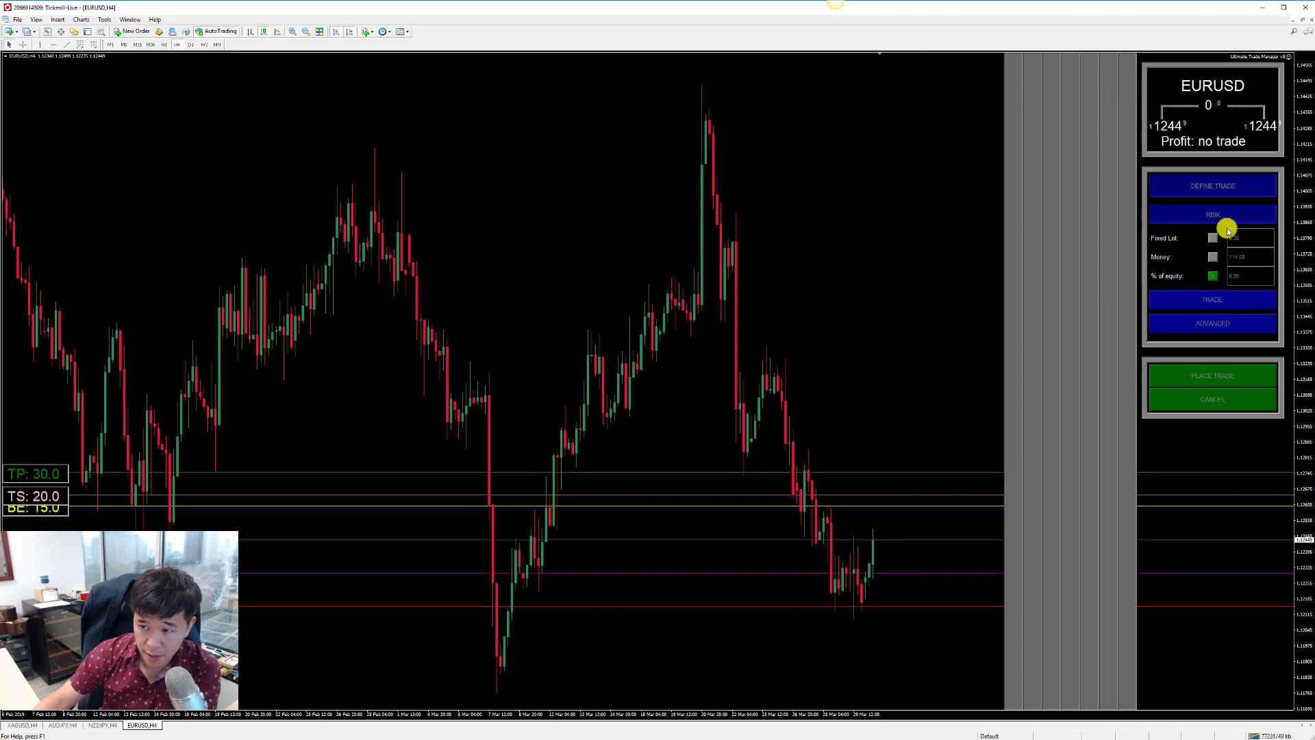
click(1212, 302)
click(1219, 422)
click(1216, 423)
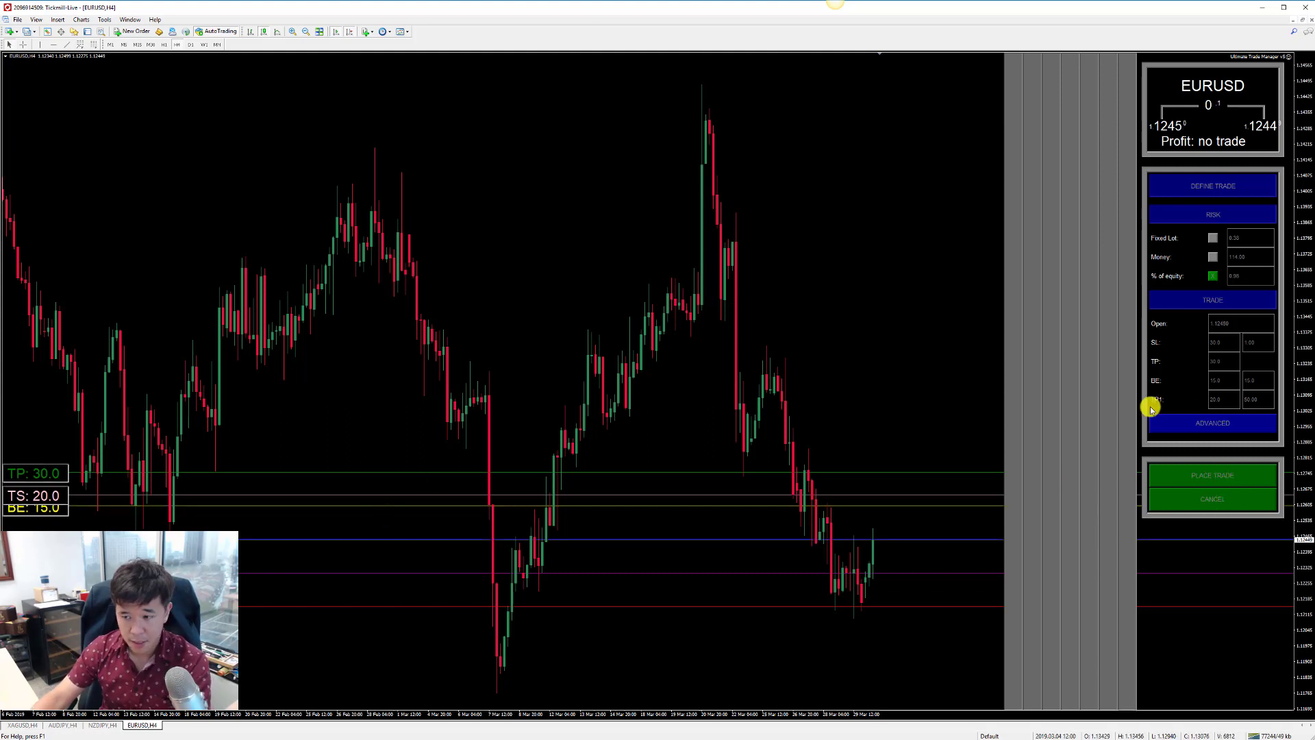
click(1213, 505)
click(929, 208)
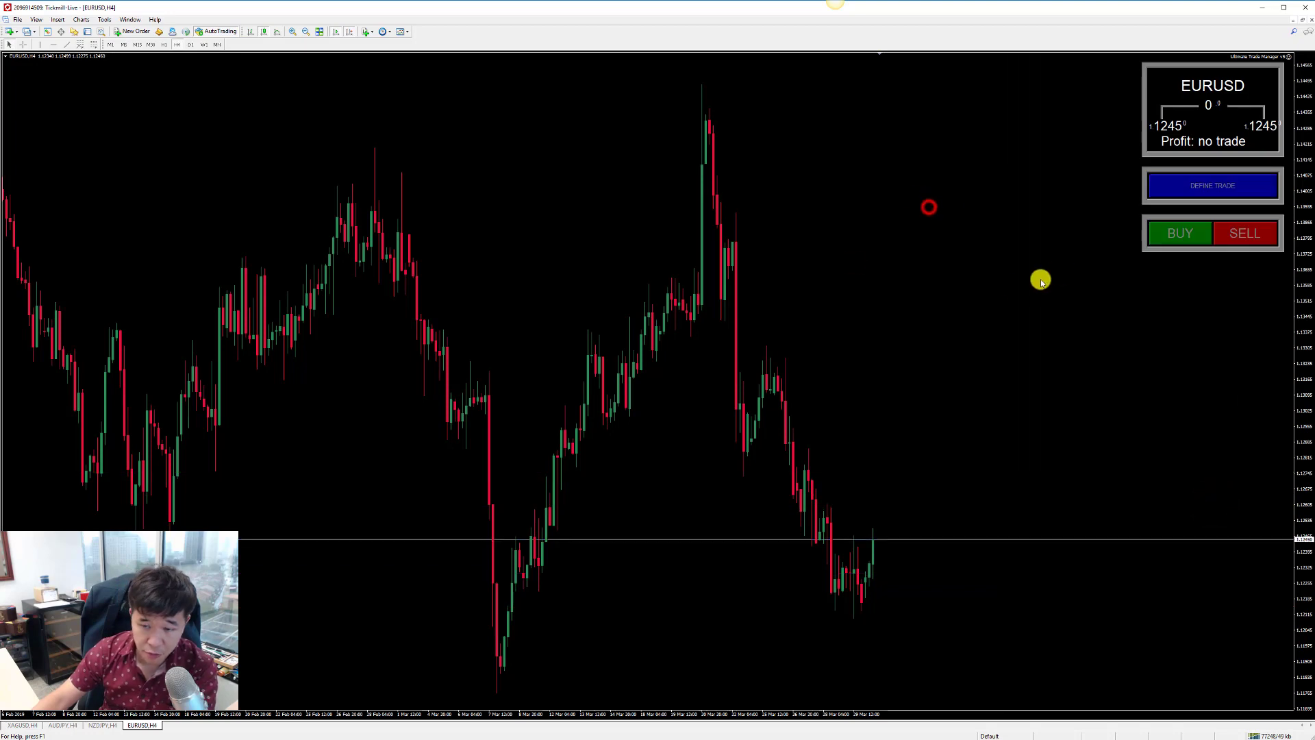
- Change the trade manager's Scale input to 1 in the chart's Expert Advisor properties
click(993, 324)
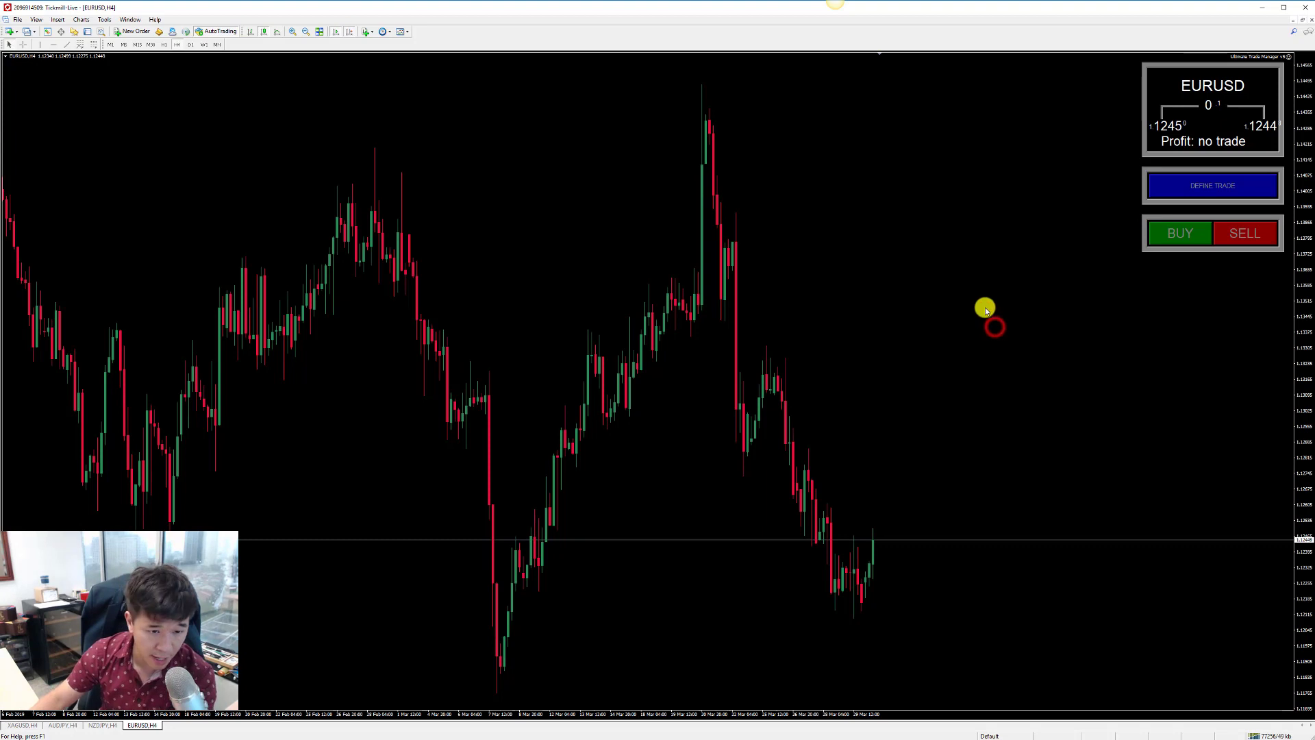
right_click(915, 165)
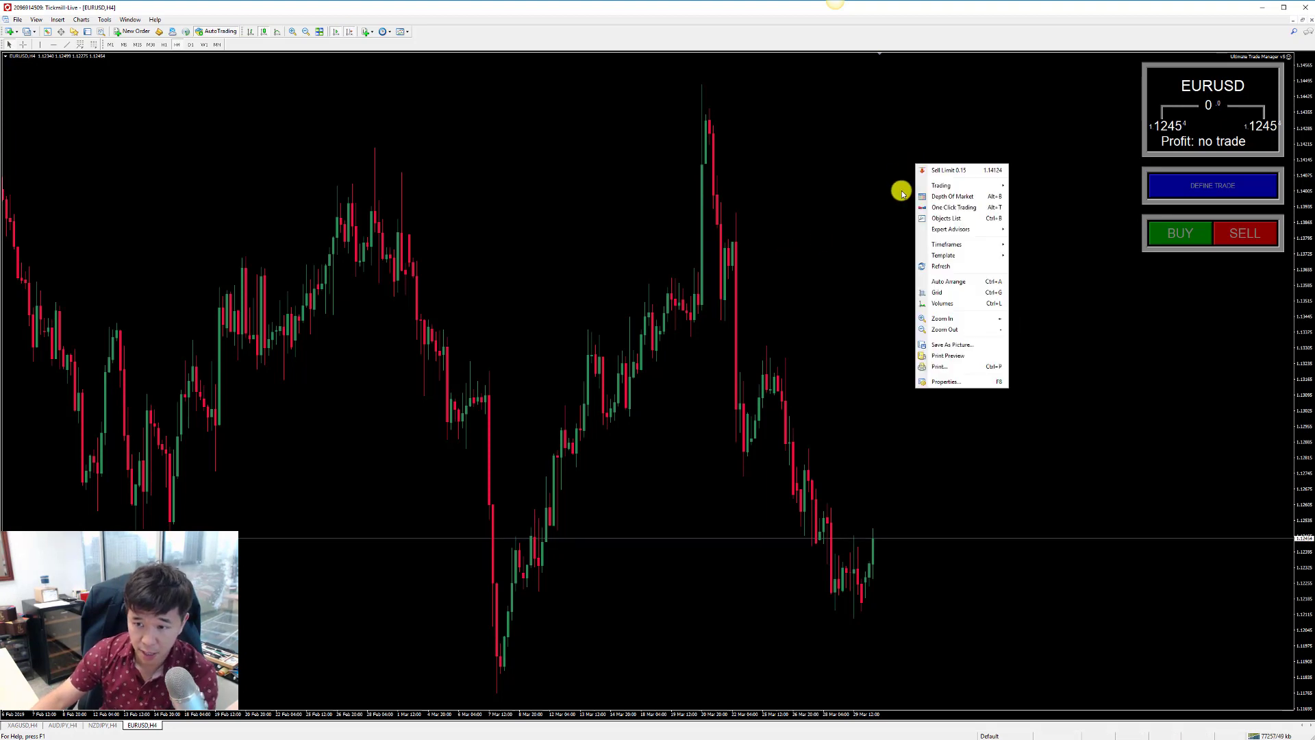
click(978, 228)
click(1051, 231)
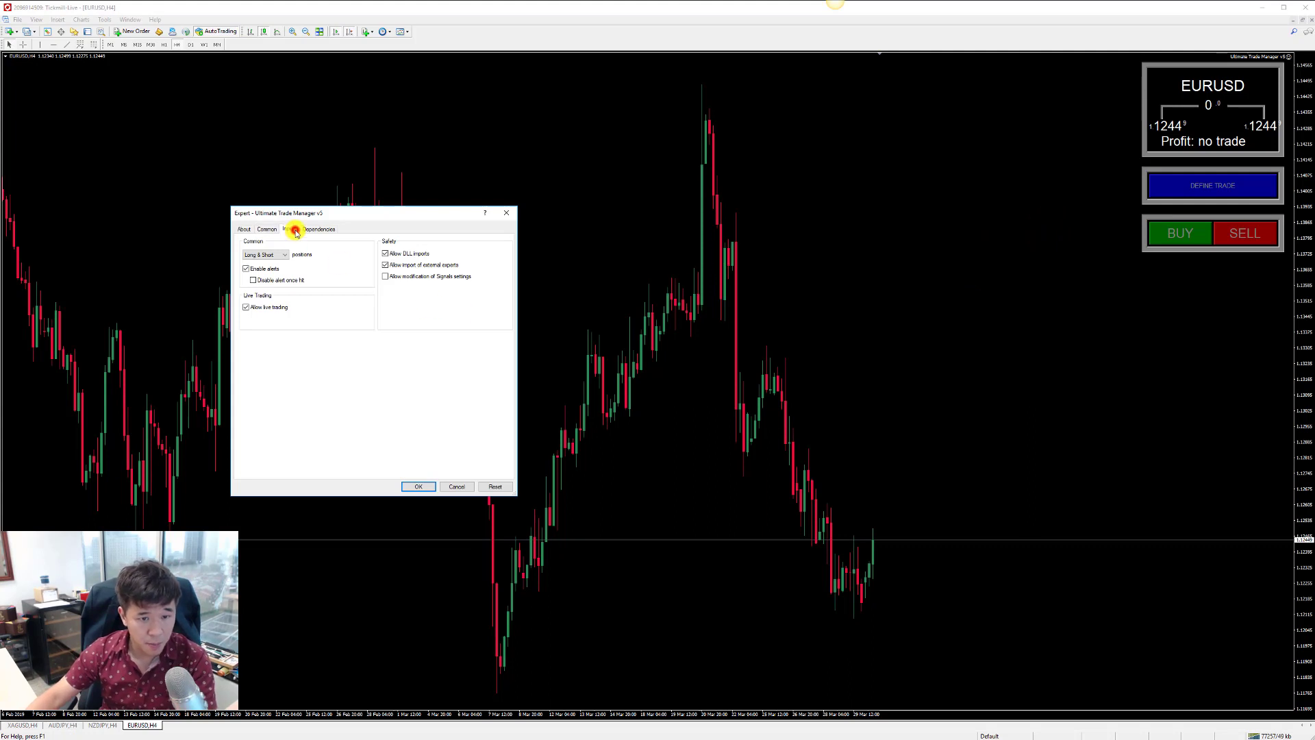
click(295, 231)
click(361, 257)
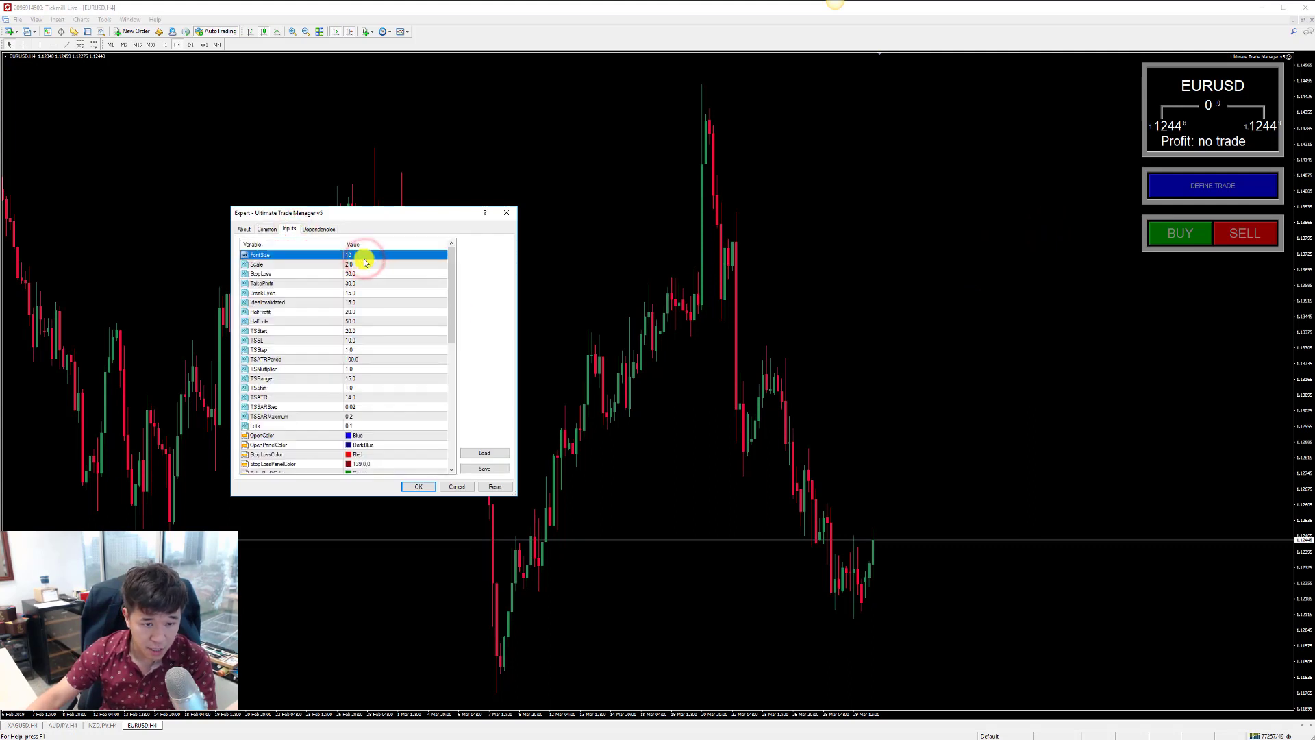
double_click(361, 264)
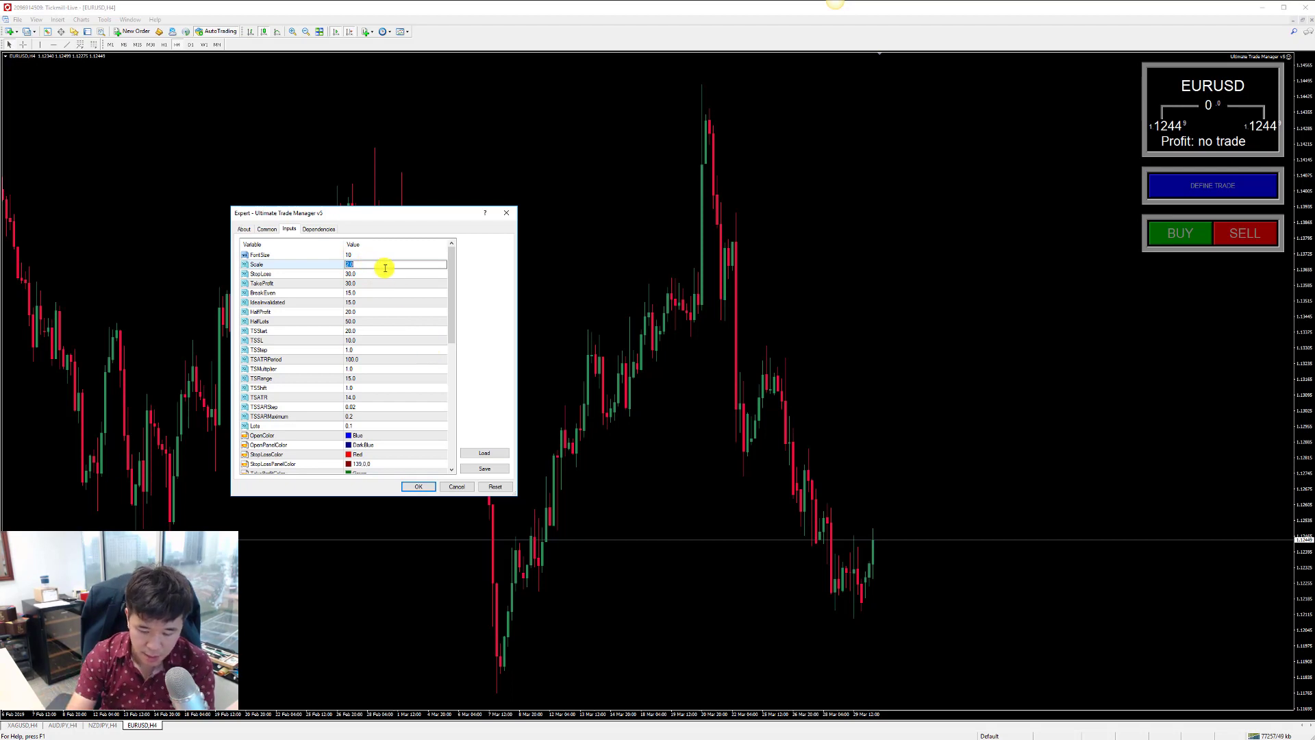
text(1.3)
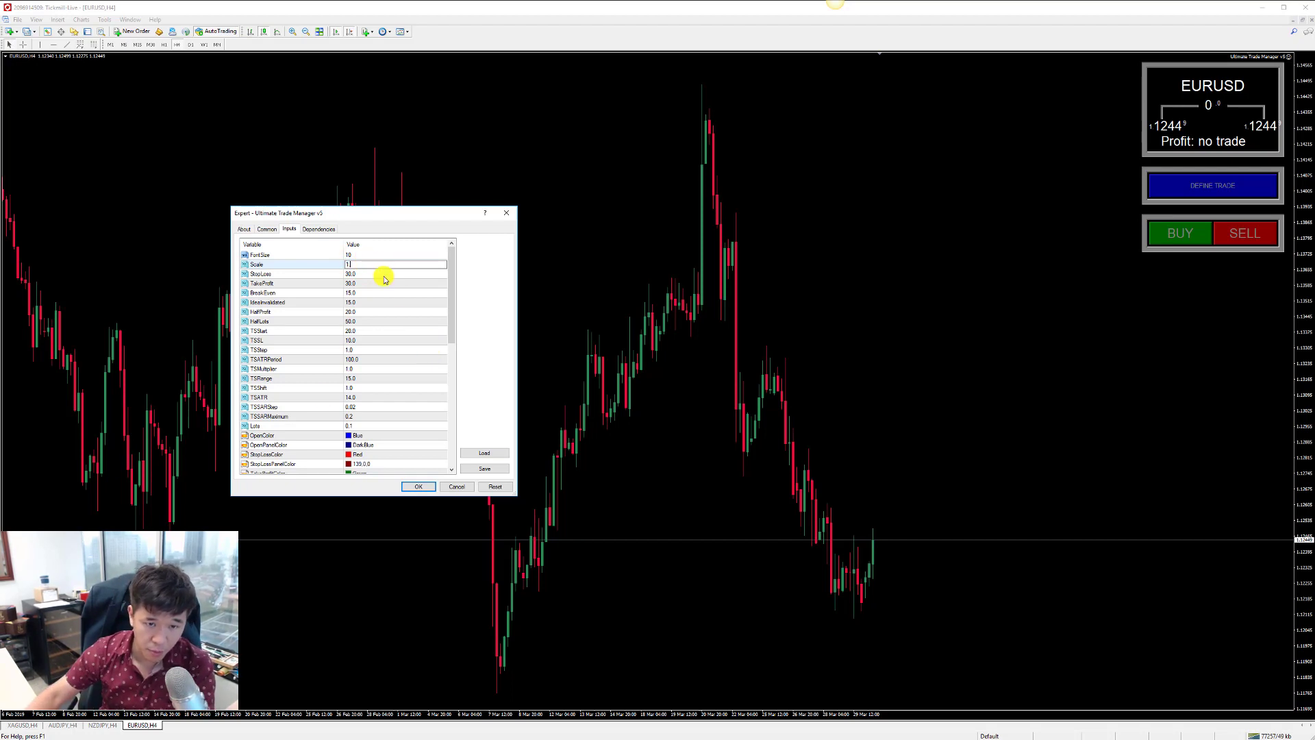
click(424, 488)
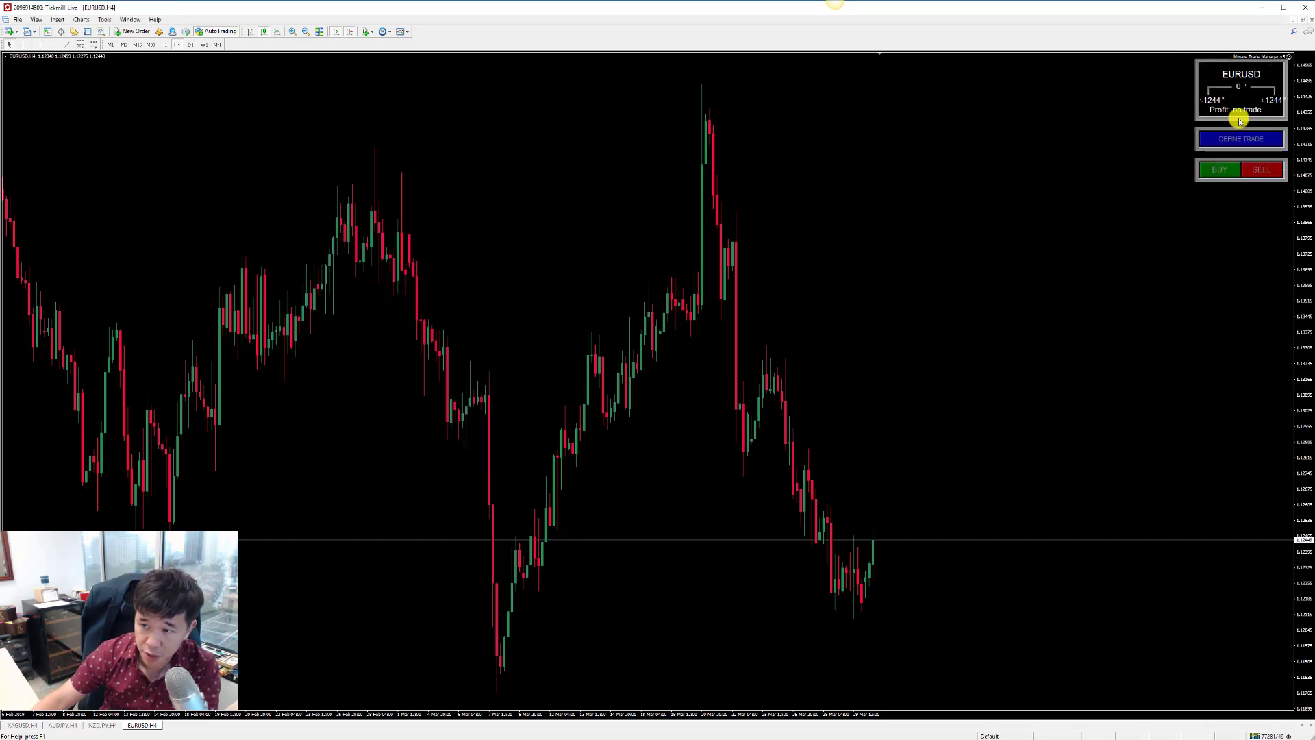
click(1243, 141)
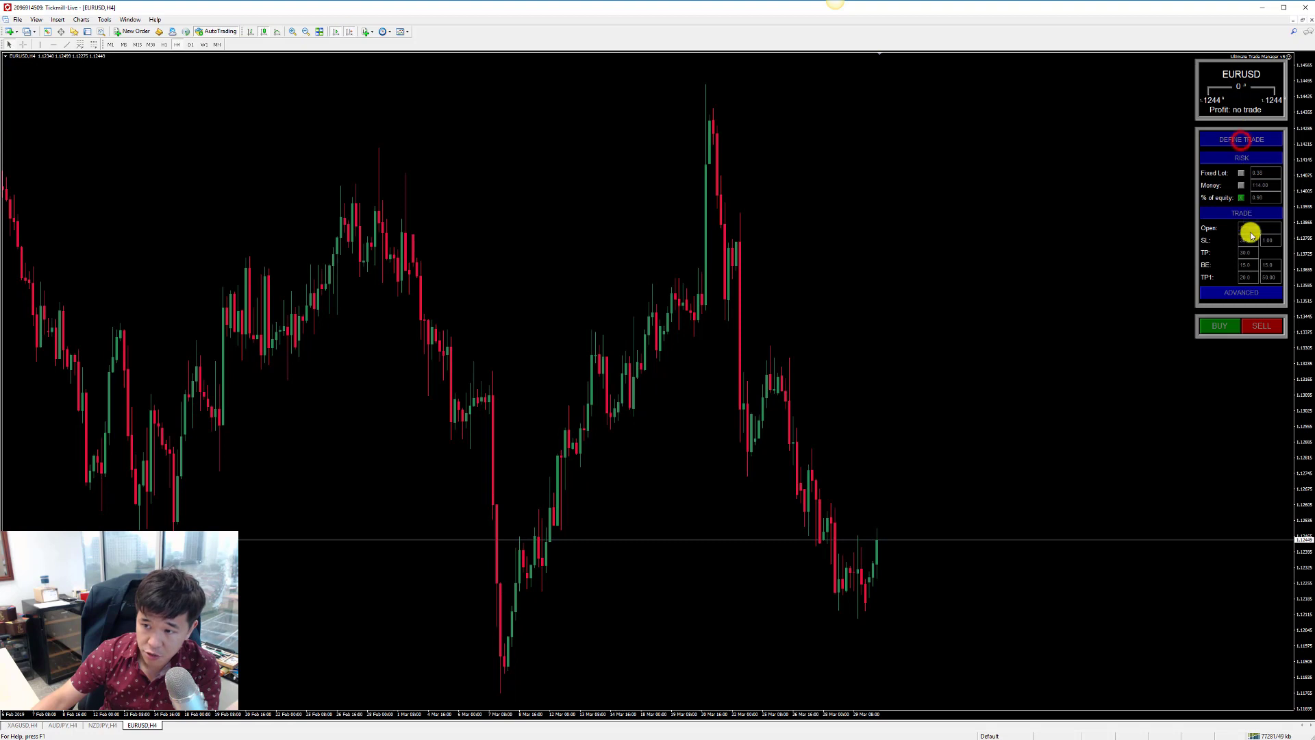
click(1242, 293)
click(1227, 493)
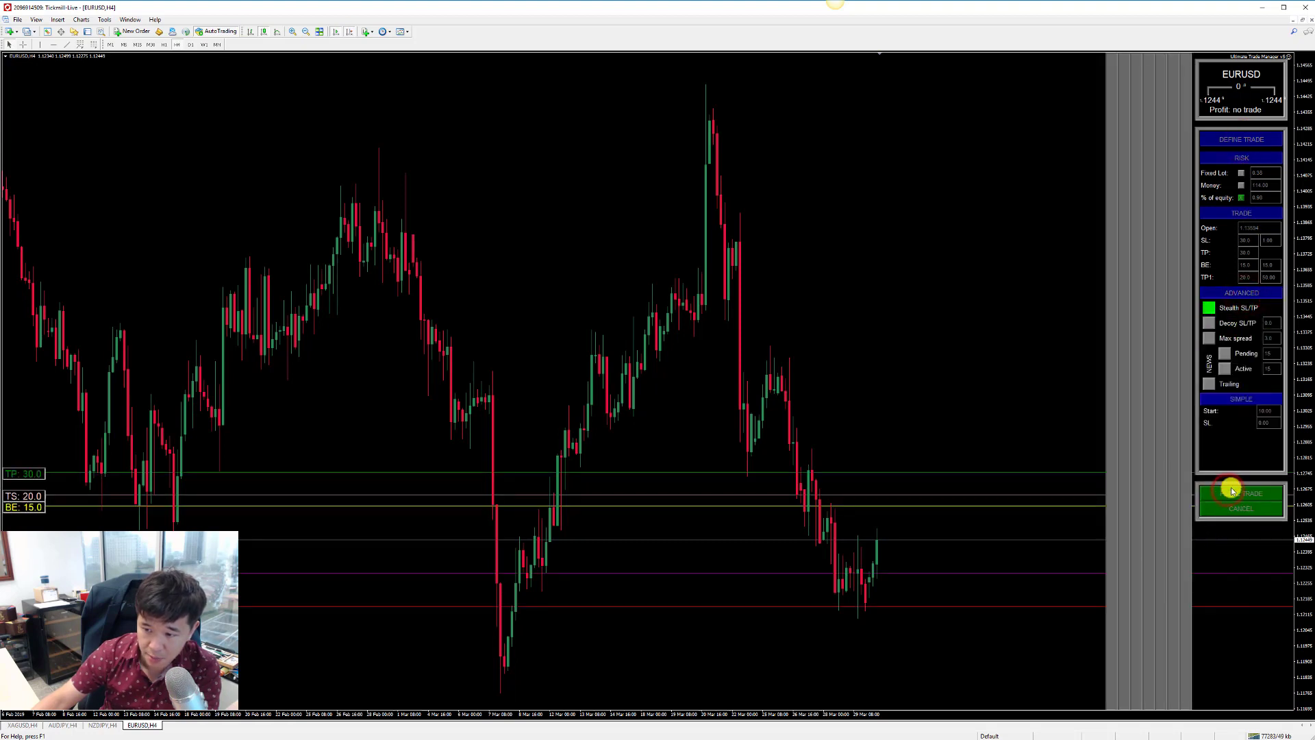
click(1232, 509)
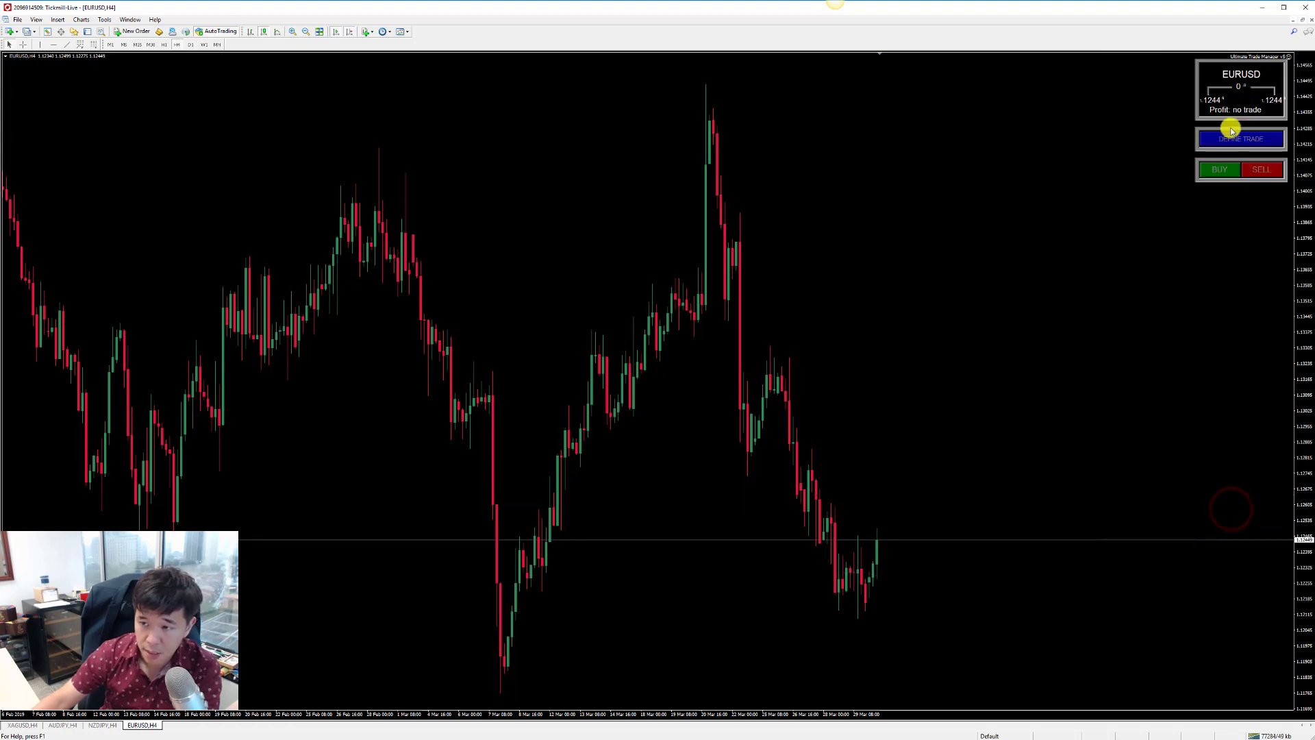
scroll(1027, 211, down, 1)
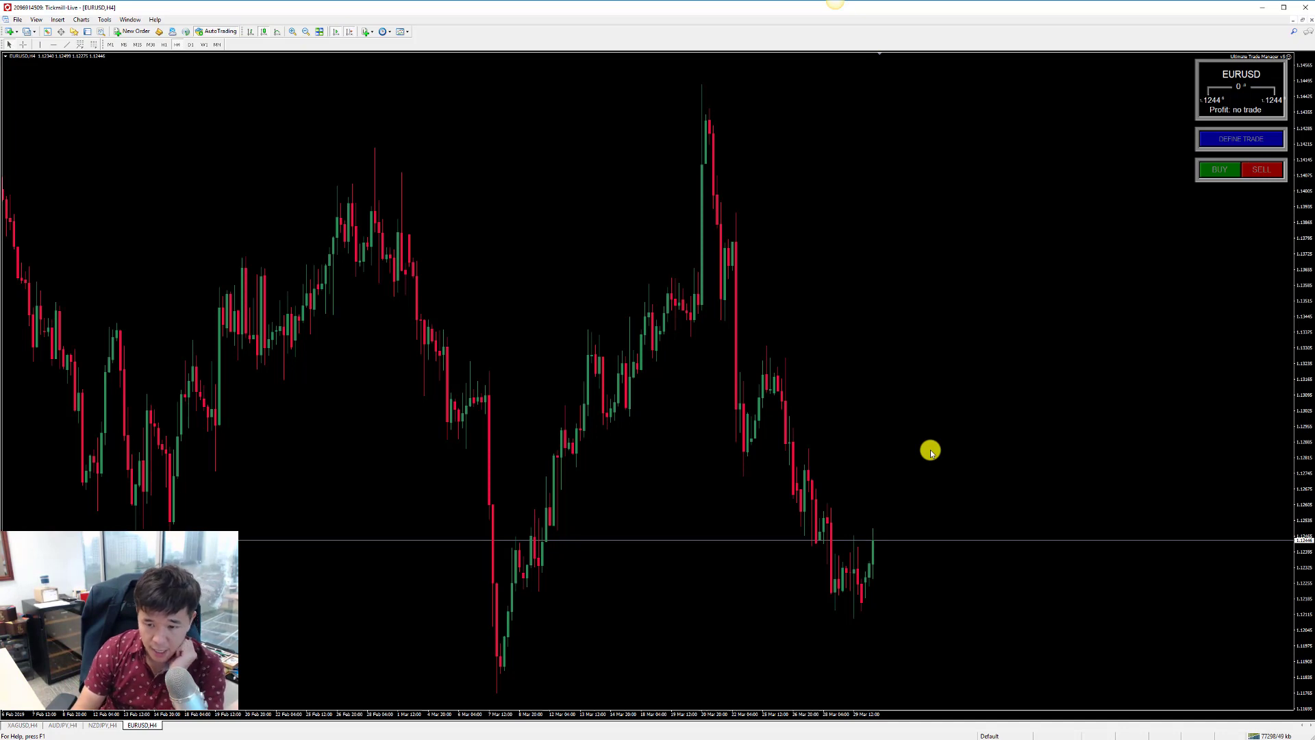
- Start a EURUSD buy setup, raising the entry and widening the stop-loss to 20.8
click(1220, 176)
drag(1114, 410, 1125, 344)
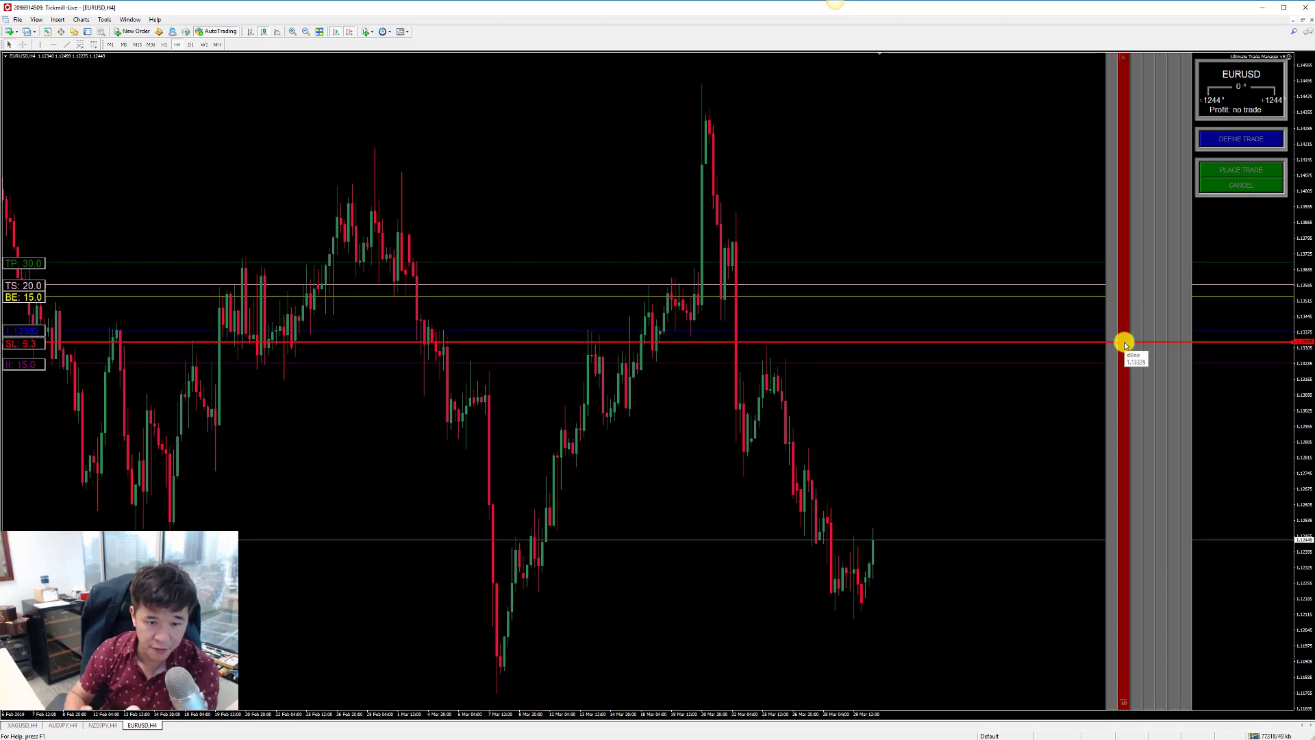
drag(1125, 344, 1124, 378)
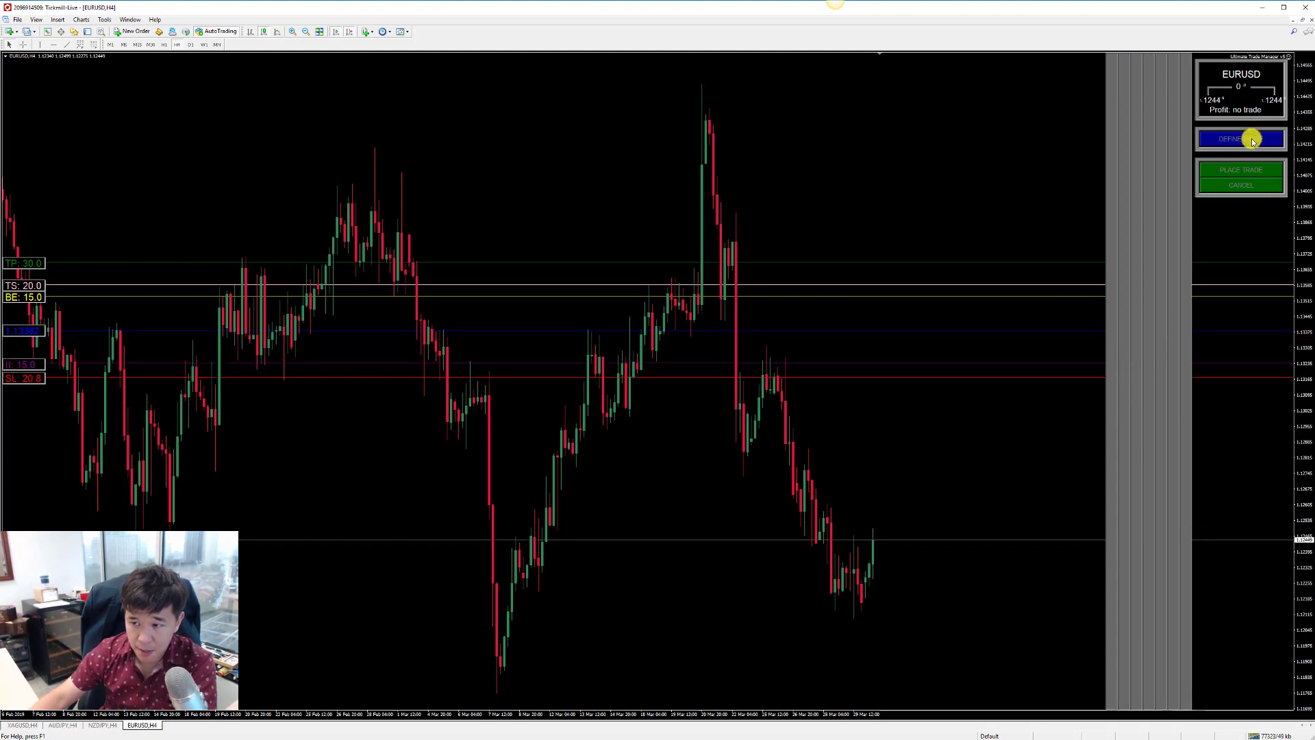
- Reposition the levels: lower stop-loss, higher take-profit, break-even 62.1, trailing stop about 93.7
click(1252, 141)
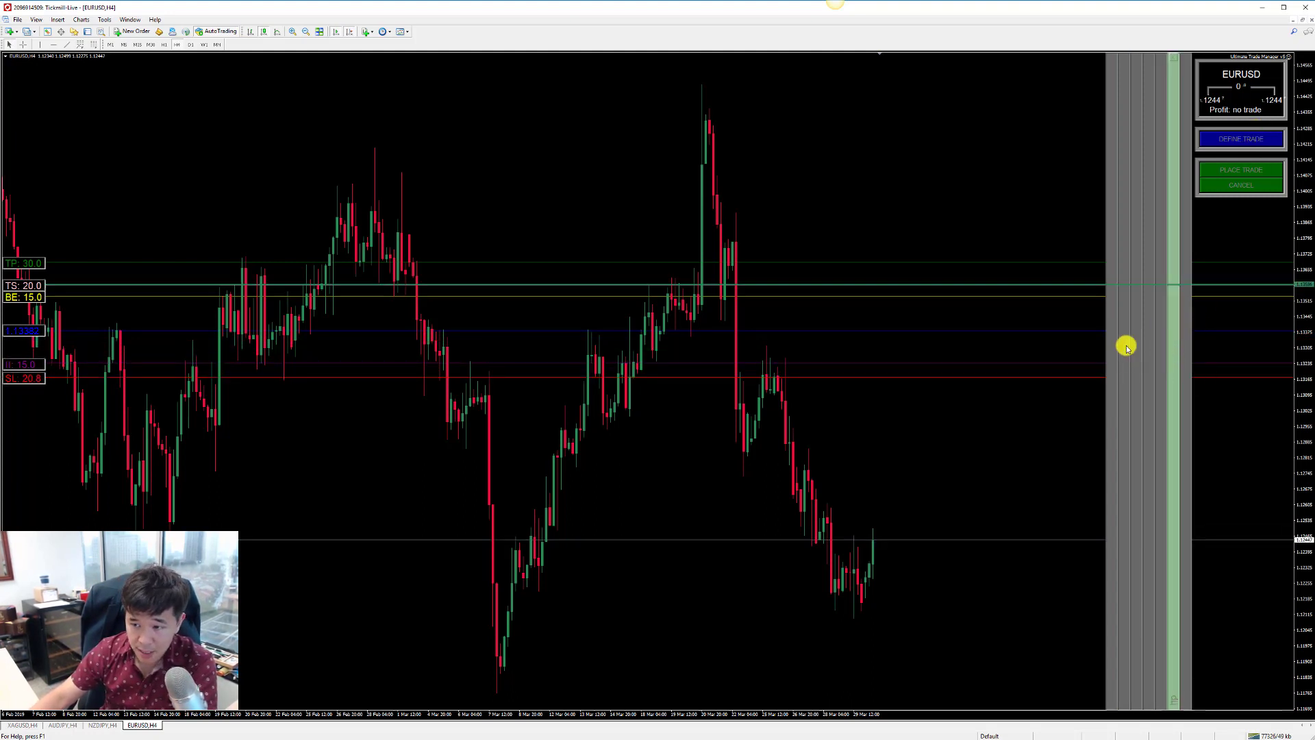
drag(1110, 320, 1126, 632)
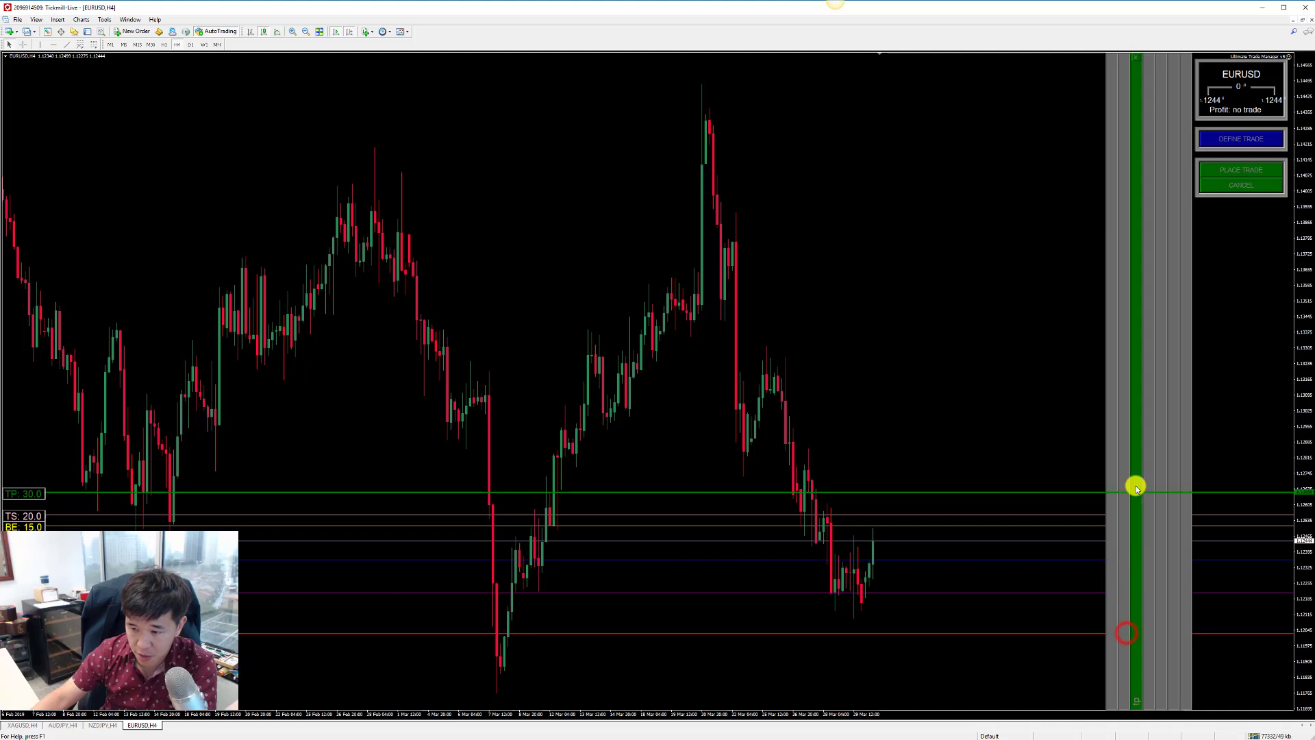
drag(1138, 486, 1136, 306)
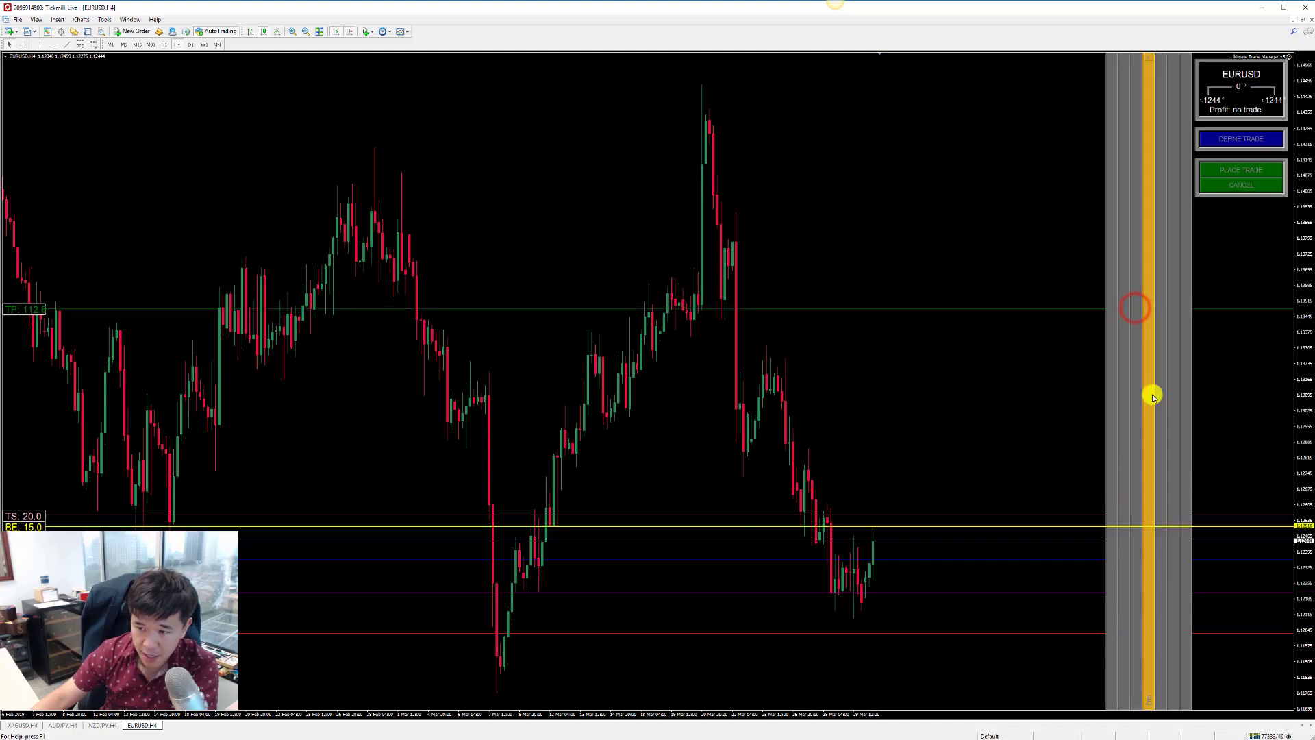
drag(1151, 394, 1148, 422)
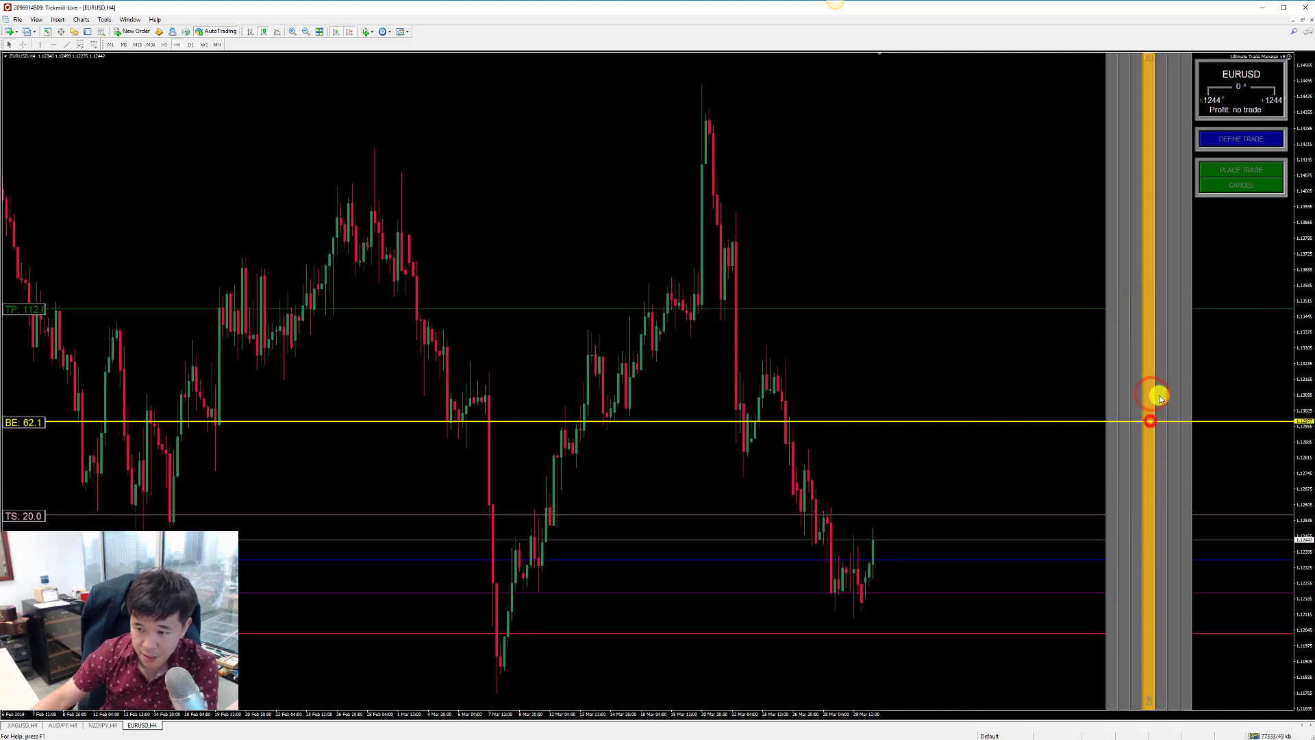
click(1163, 58)
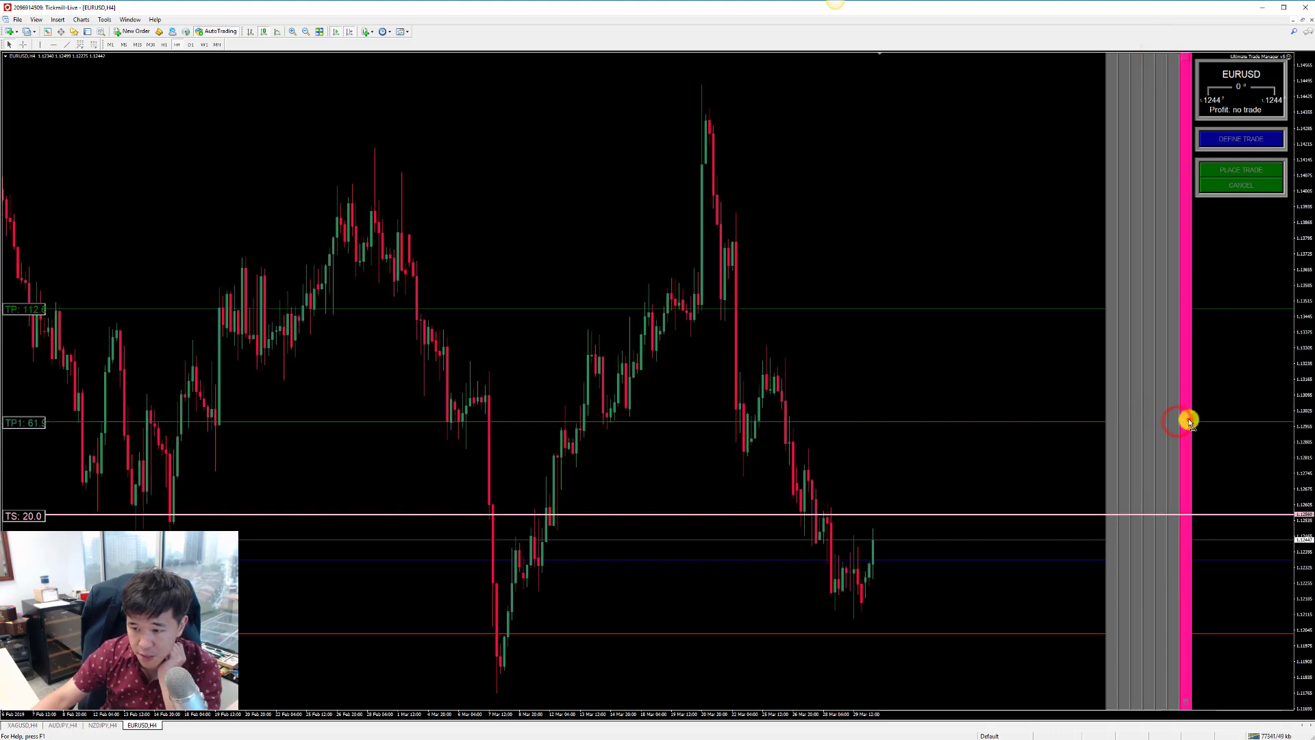
drag(1189, 420, 1183, 342)
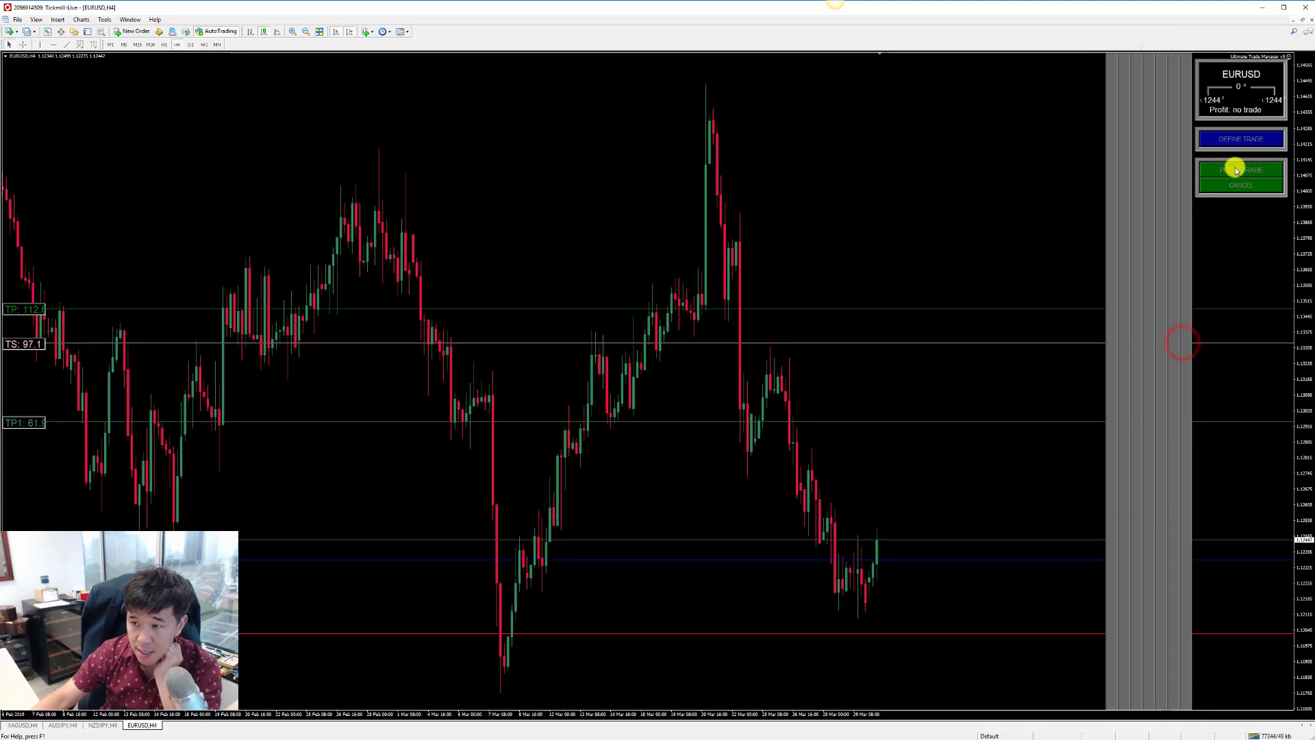
- Base risk on percent of equity and fine-tune the stop-loss to adjust the risk amounts
click(1236, 139)
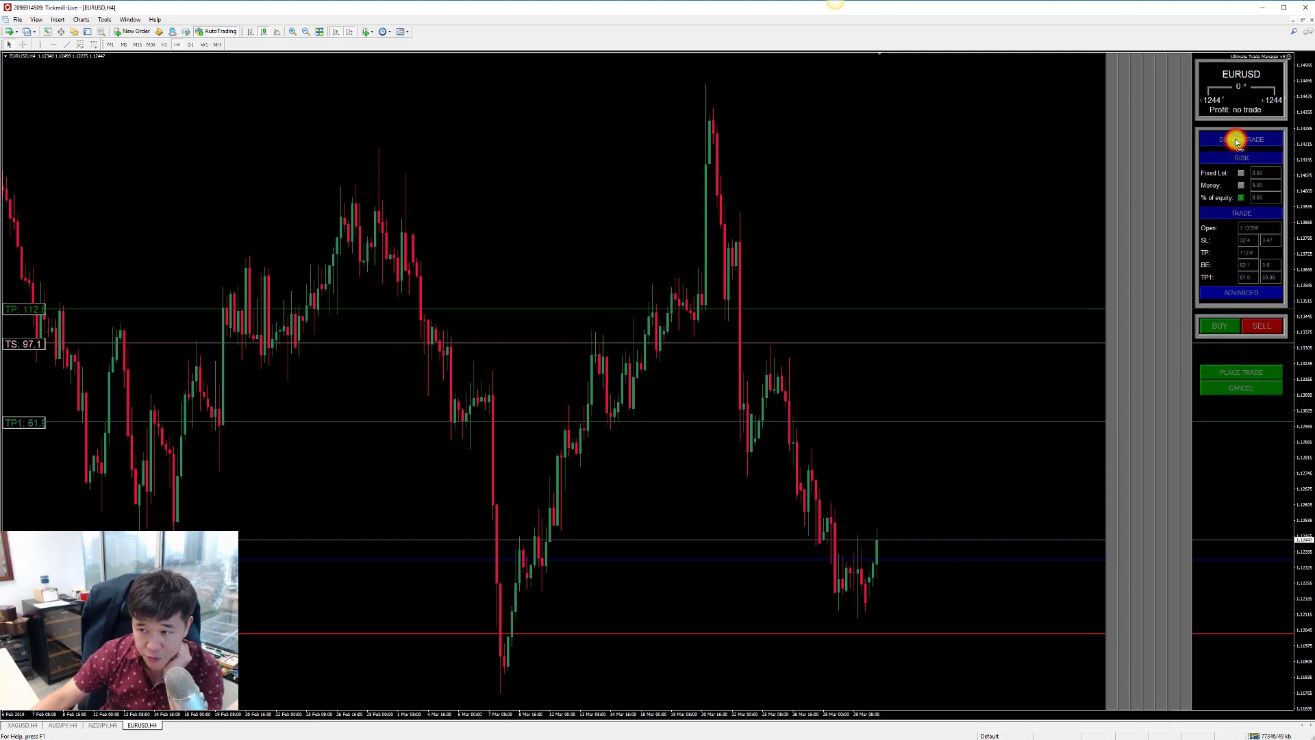
click(1241, 197)
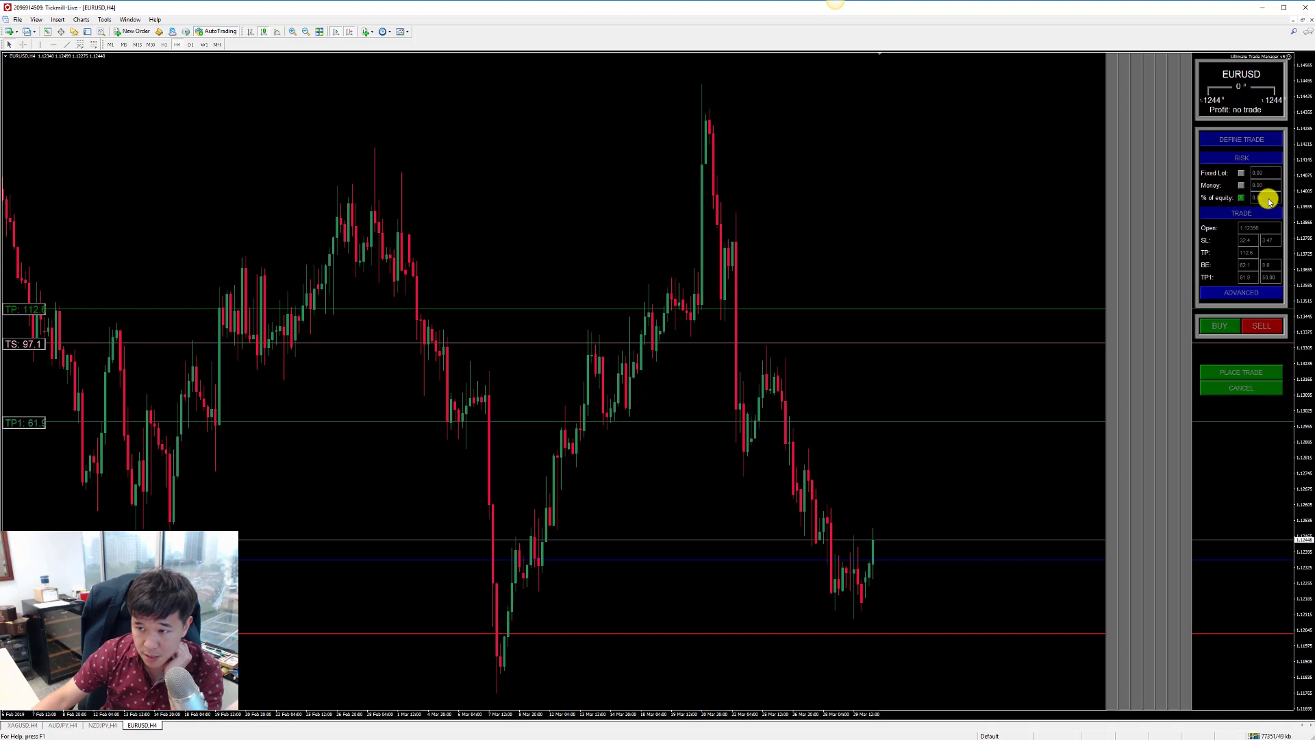
click(1268, 198)
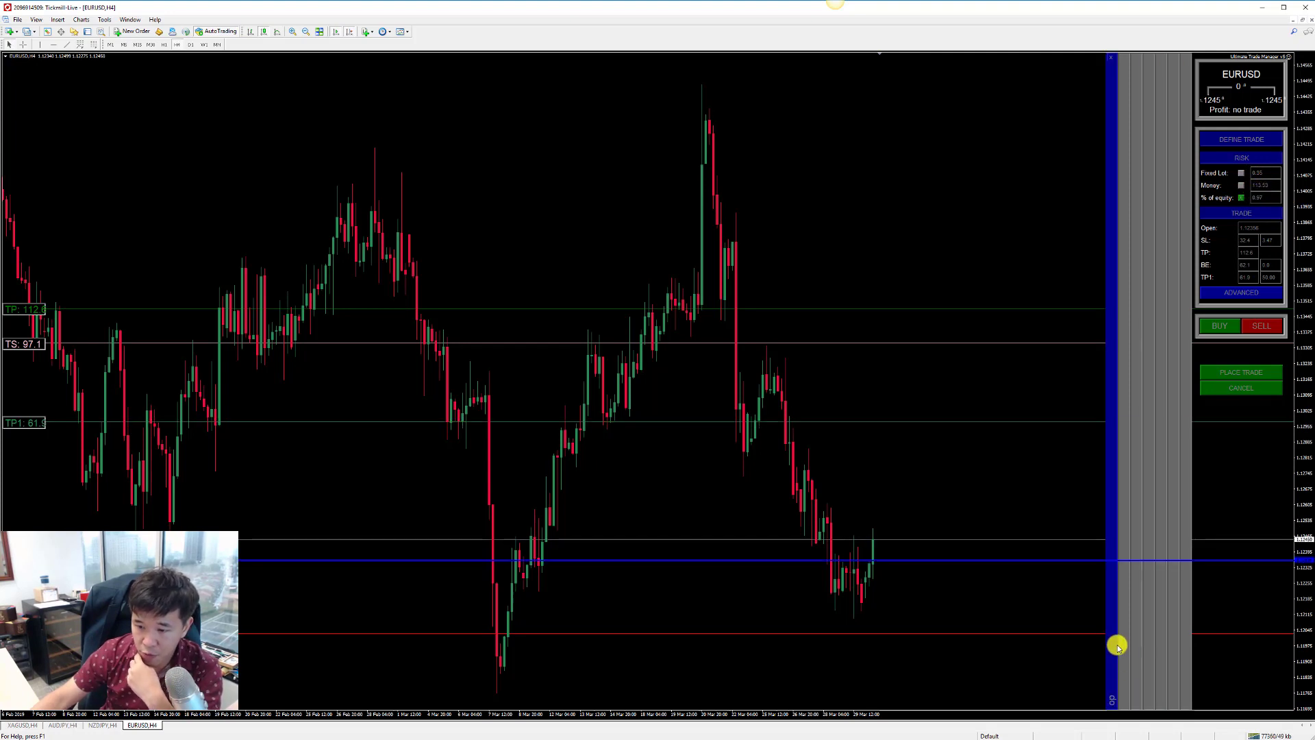
mouse_move(1128, 639)
mouse_down()
mouse_move(1124, 663)
mouse_move(1122, 630)
mouse_up()
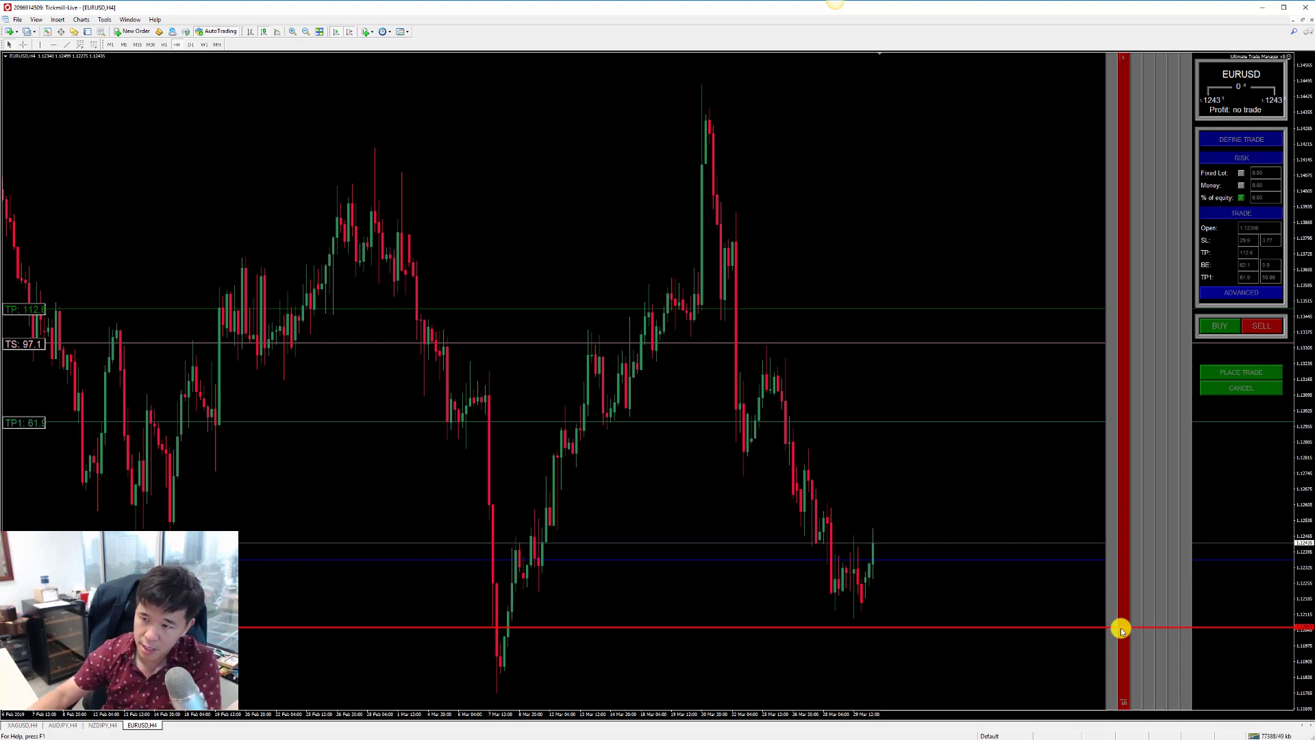
click(1121, 628)
click(1137, 610)
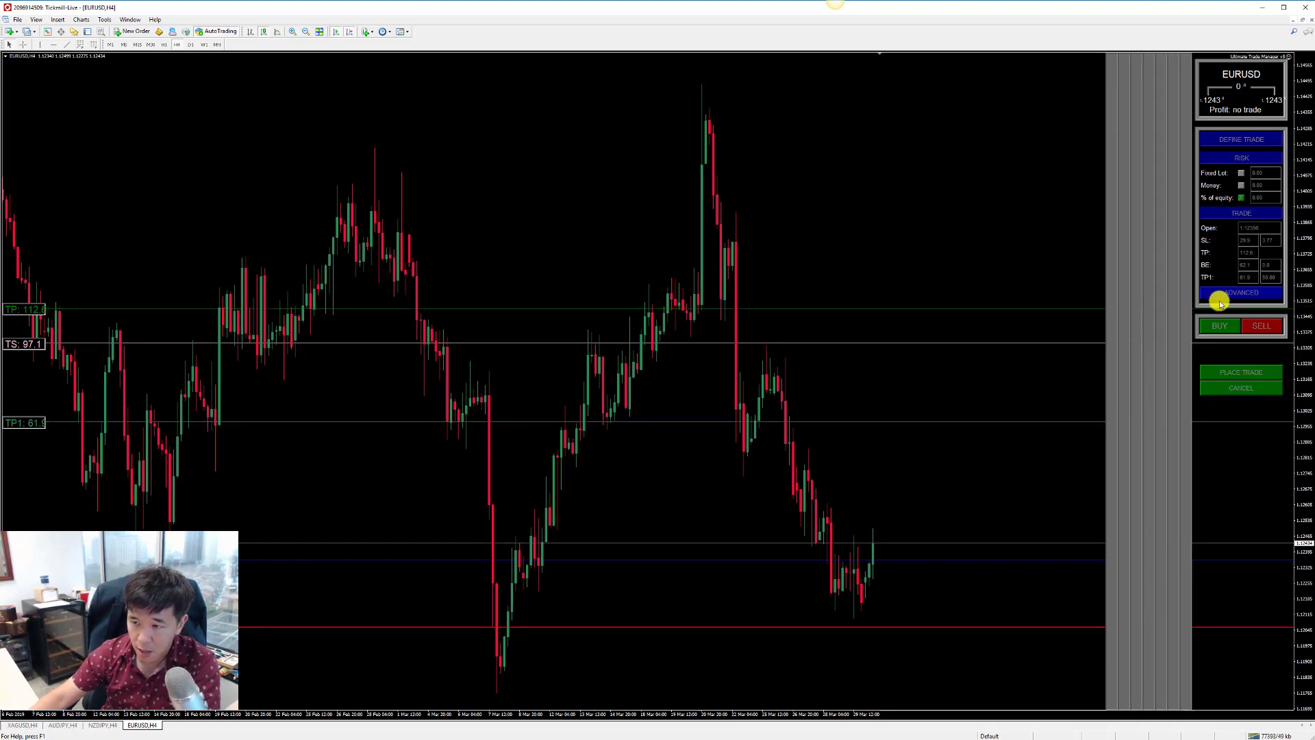
- Move the entry level lower and switch the risk to percent of equity
click(1123, 584)
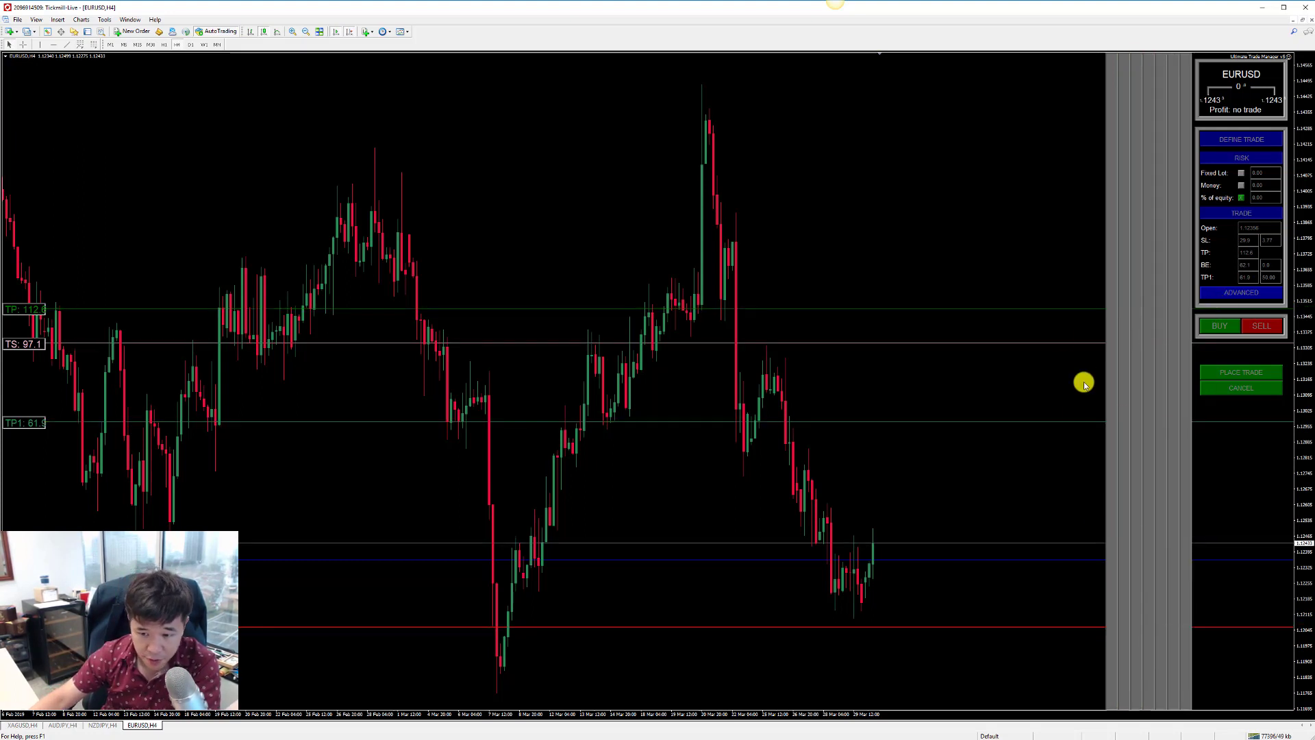
click(1112, 577)
click(1105, 599)
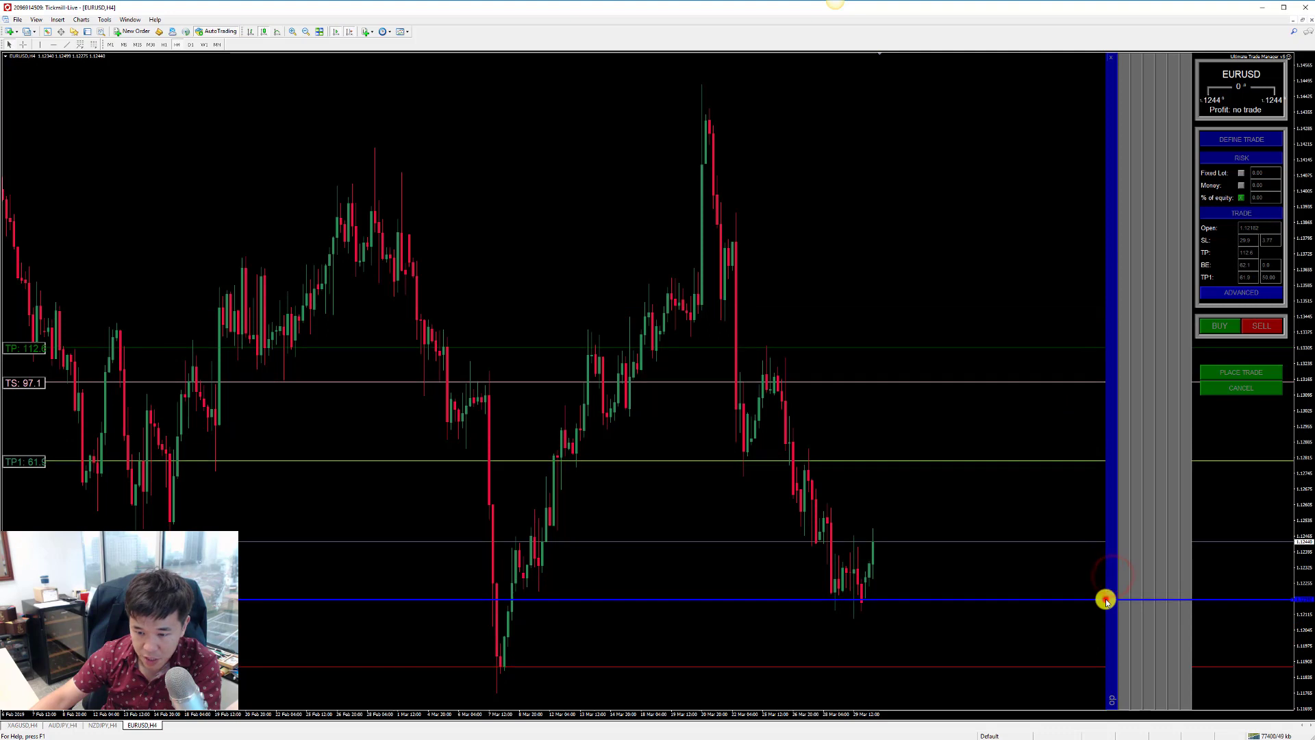
click(1241, 198)
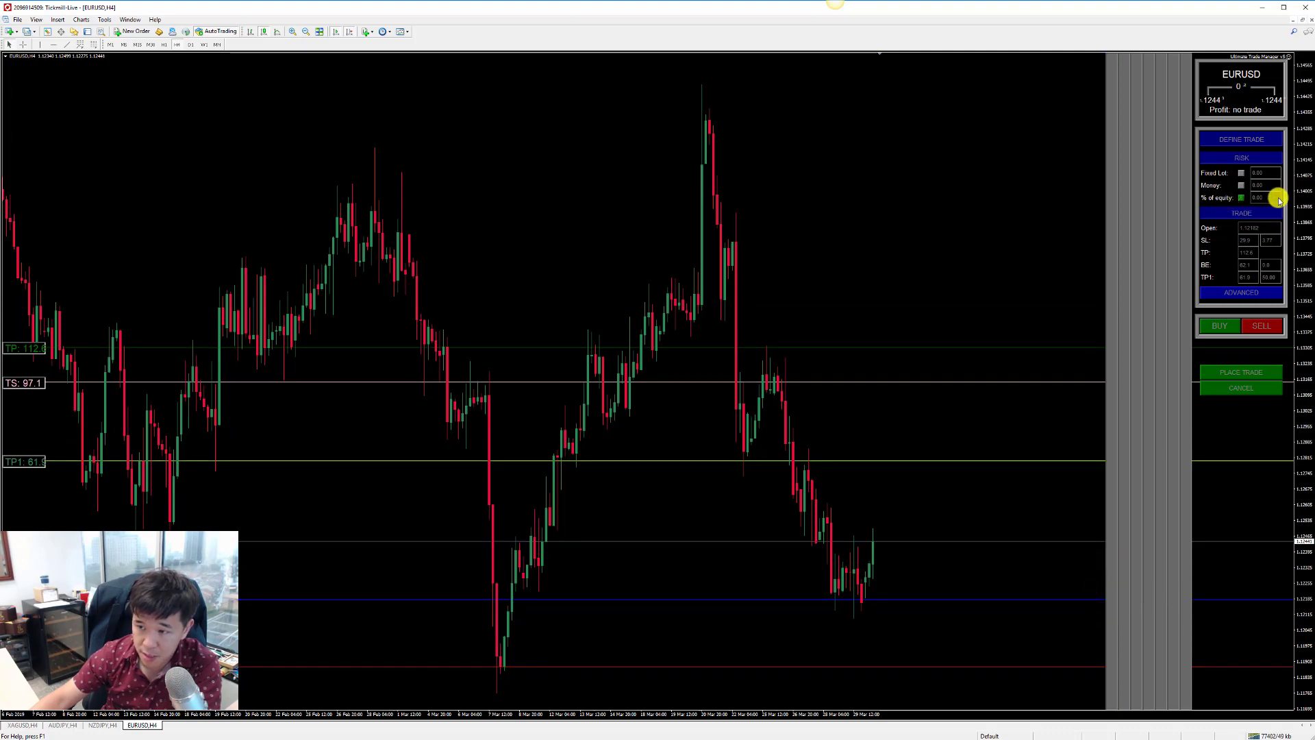
click(1267, 198)
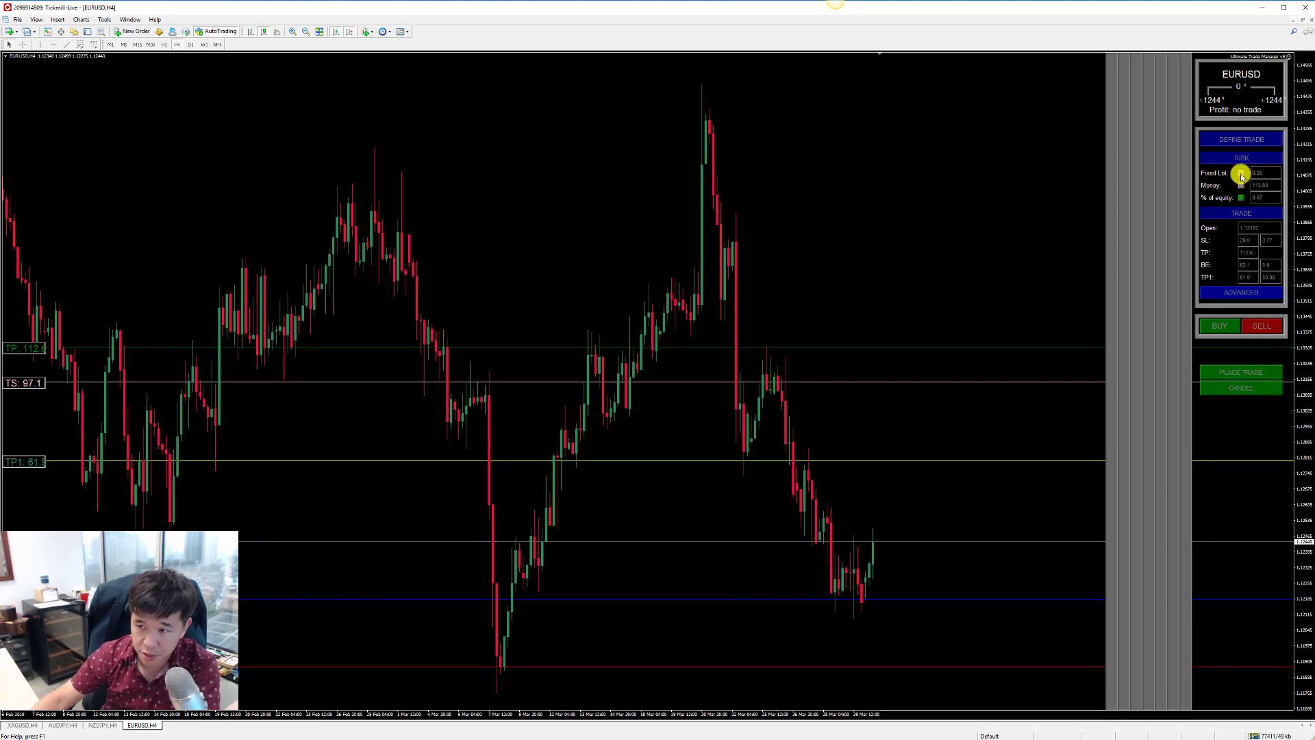
- Edit the Fixed Lot size, widen the stop-loss to 33.5, then cancel the setup
click(1264, 176)
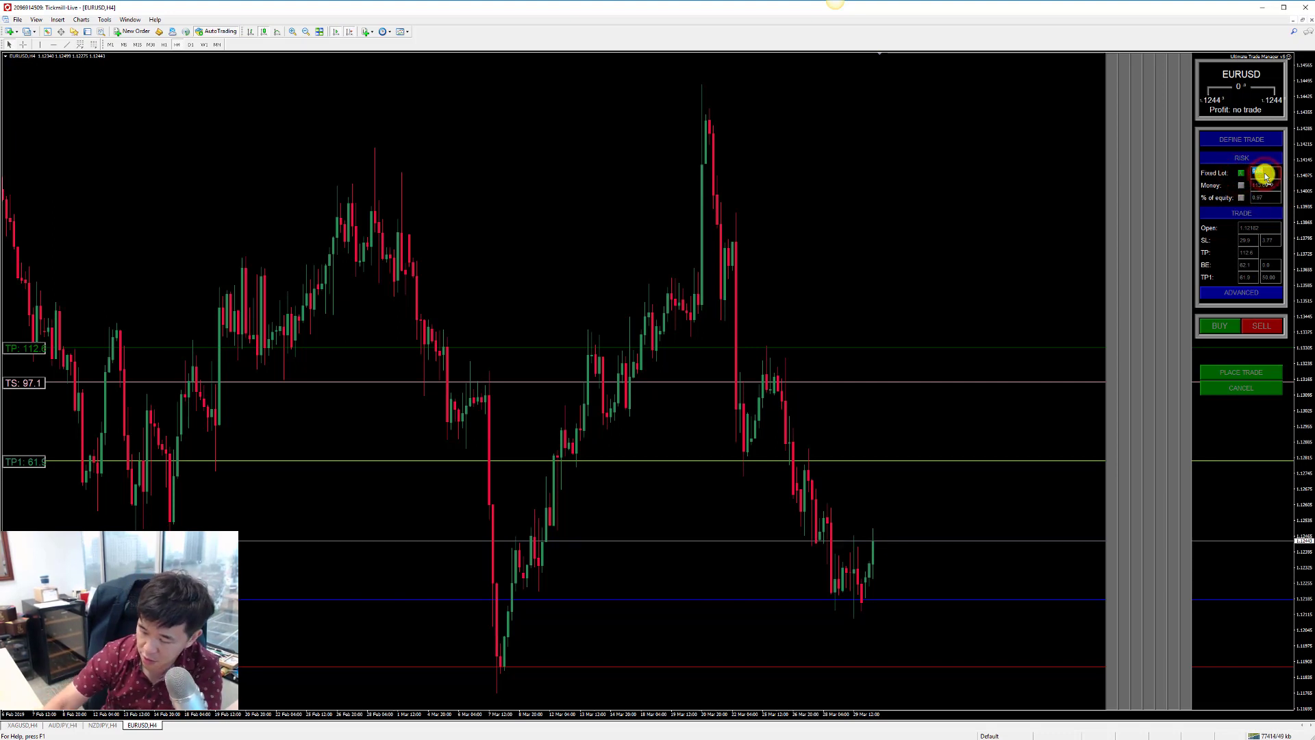
key(BackSpace)
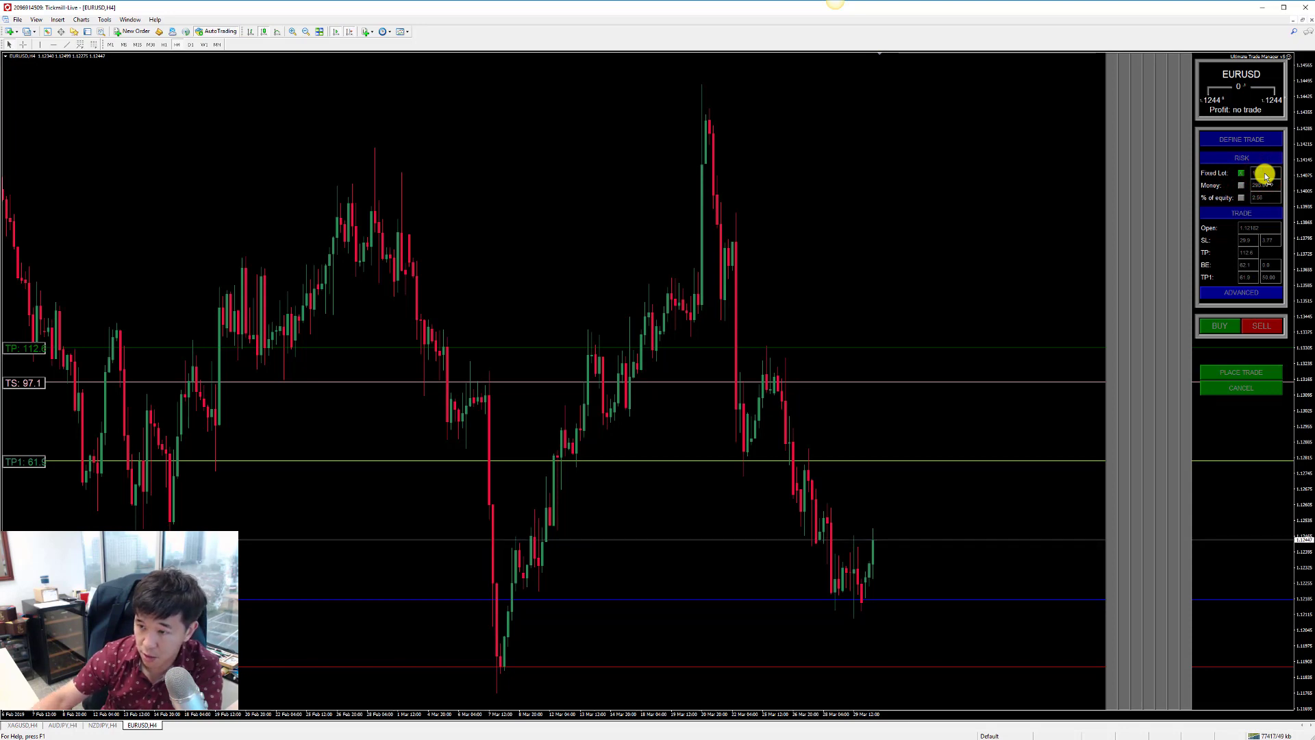
mouse_move(1130, 666)
mouse_down()
mouse_move(1122, 626)
mouse_move(1122, 684)
mouse_move(1118, 626)
mouse_move(1122, 674)
mouse_up()
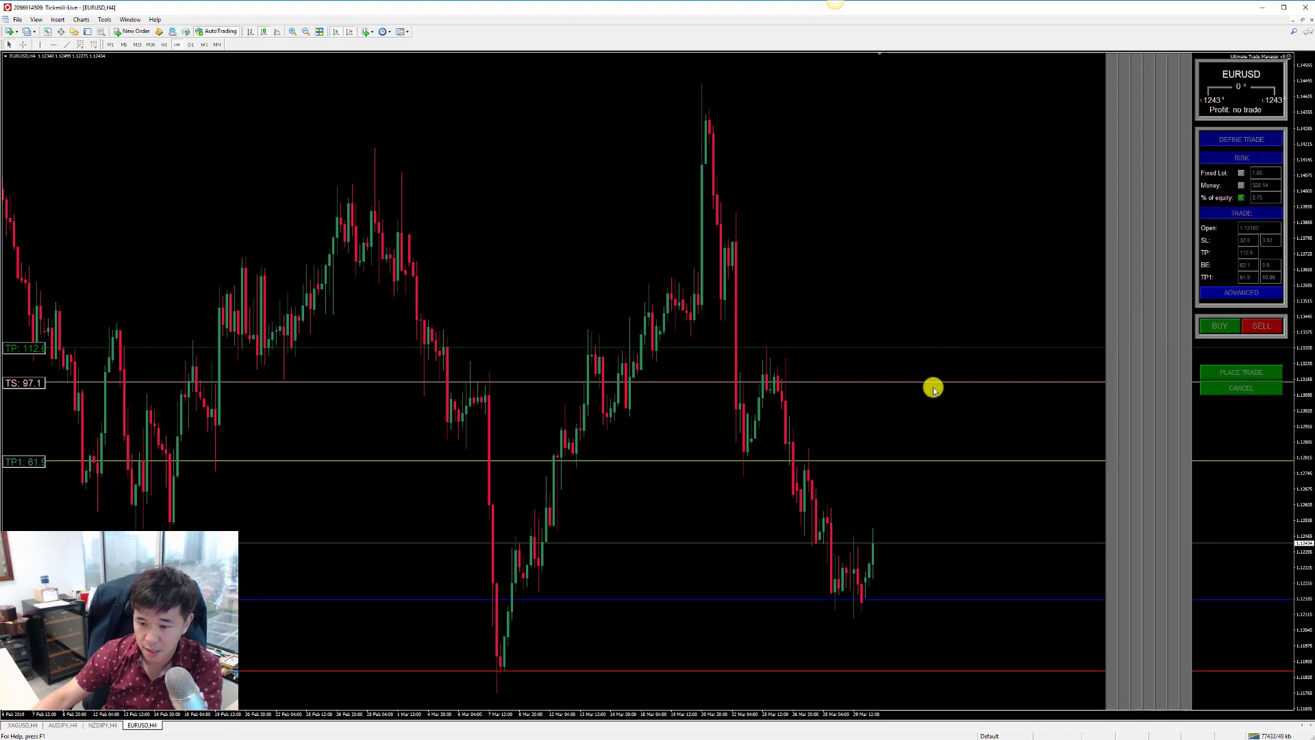
click(1238, 389)
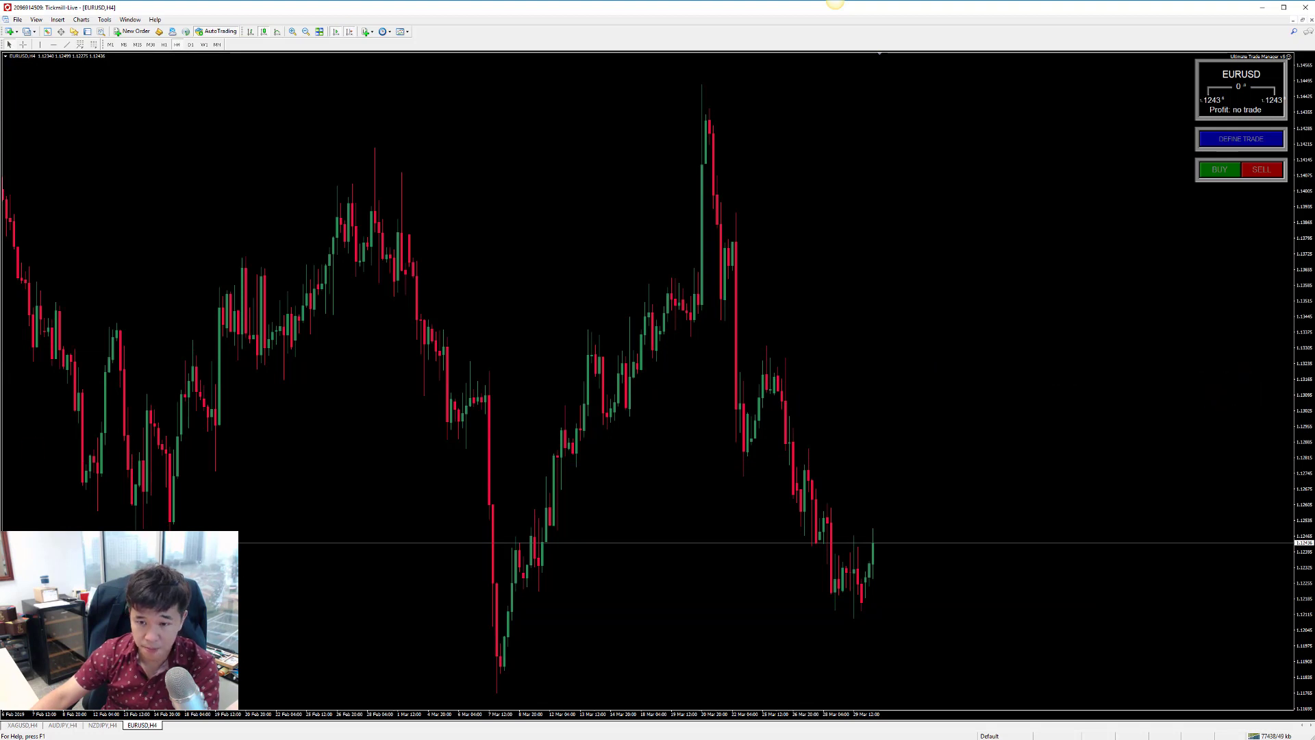
- Start a new buy setup and replace TP1 with a 62.1 break-even and 20.0 trailing stop
click(1230, 170)
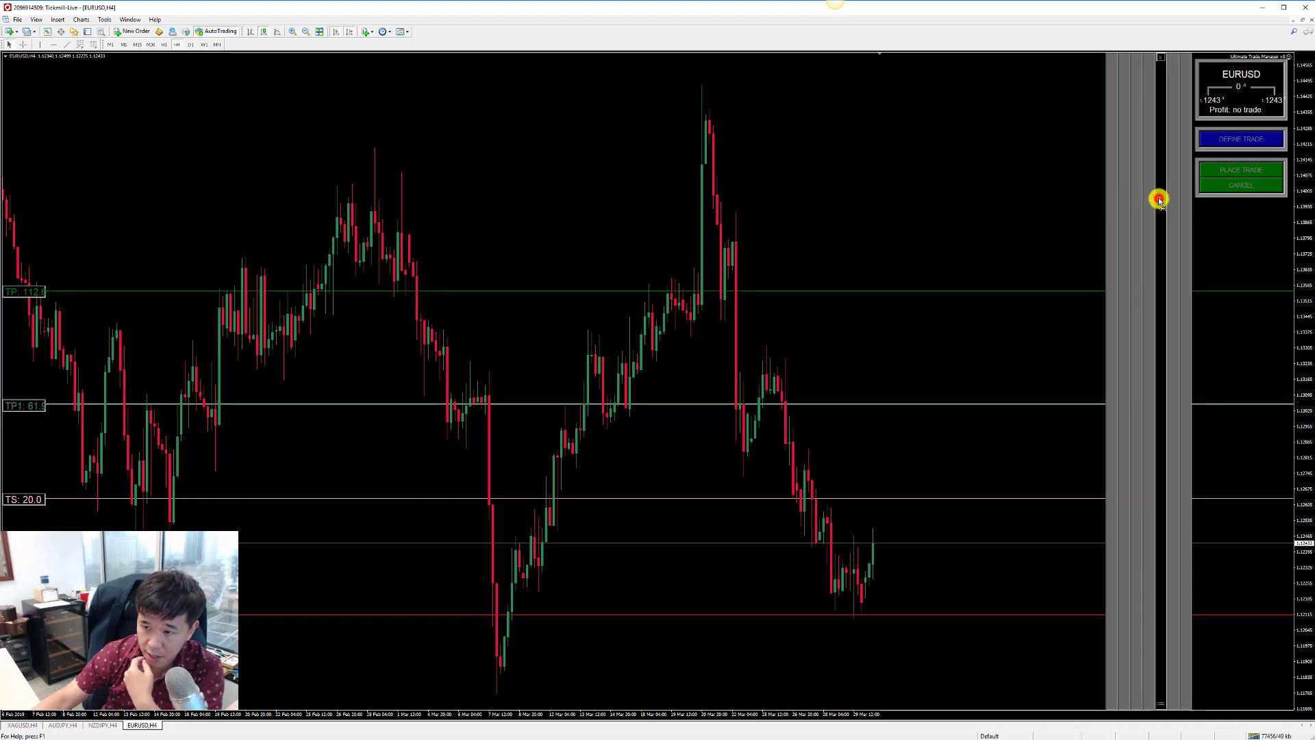
click(1162, 59)
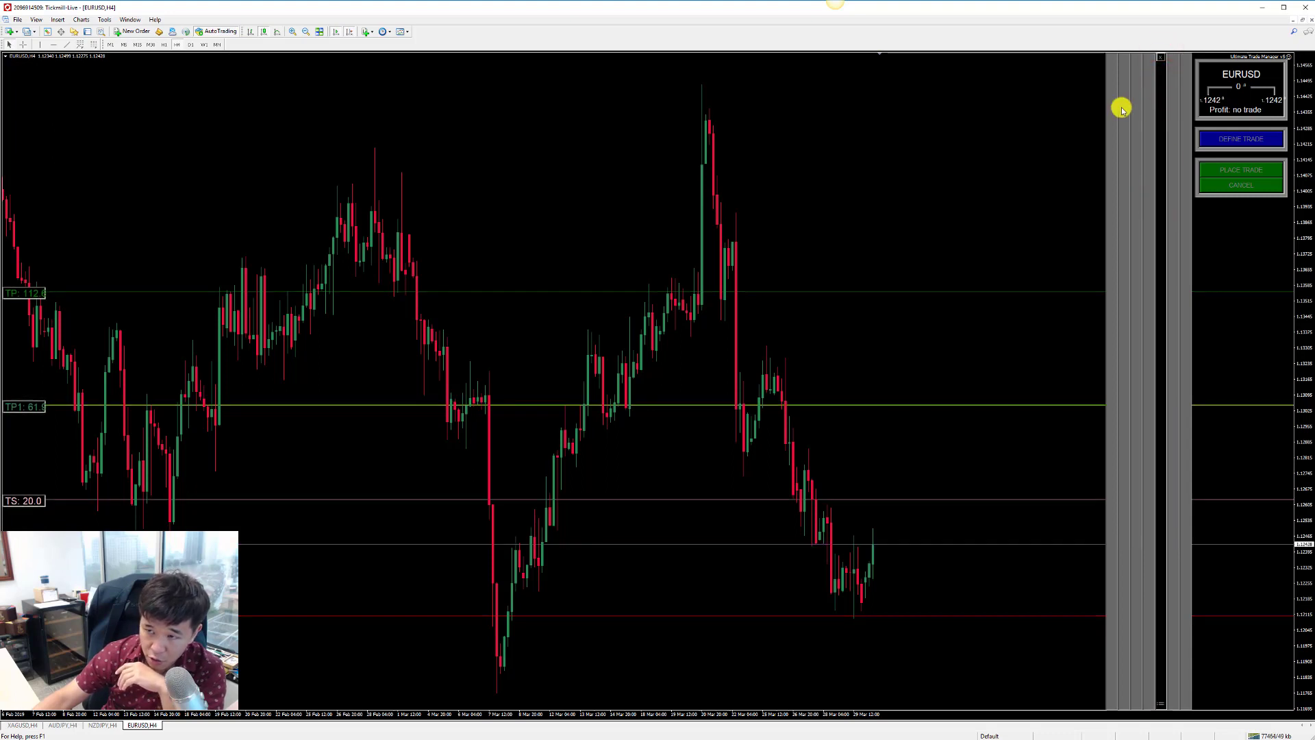
click(1160, 92)
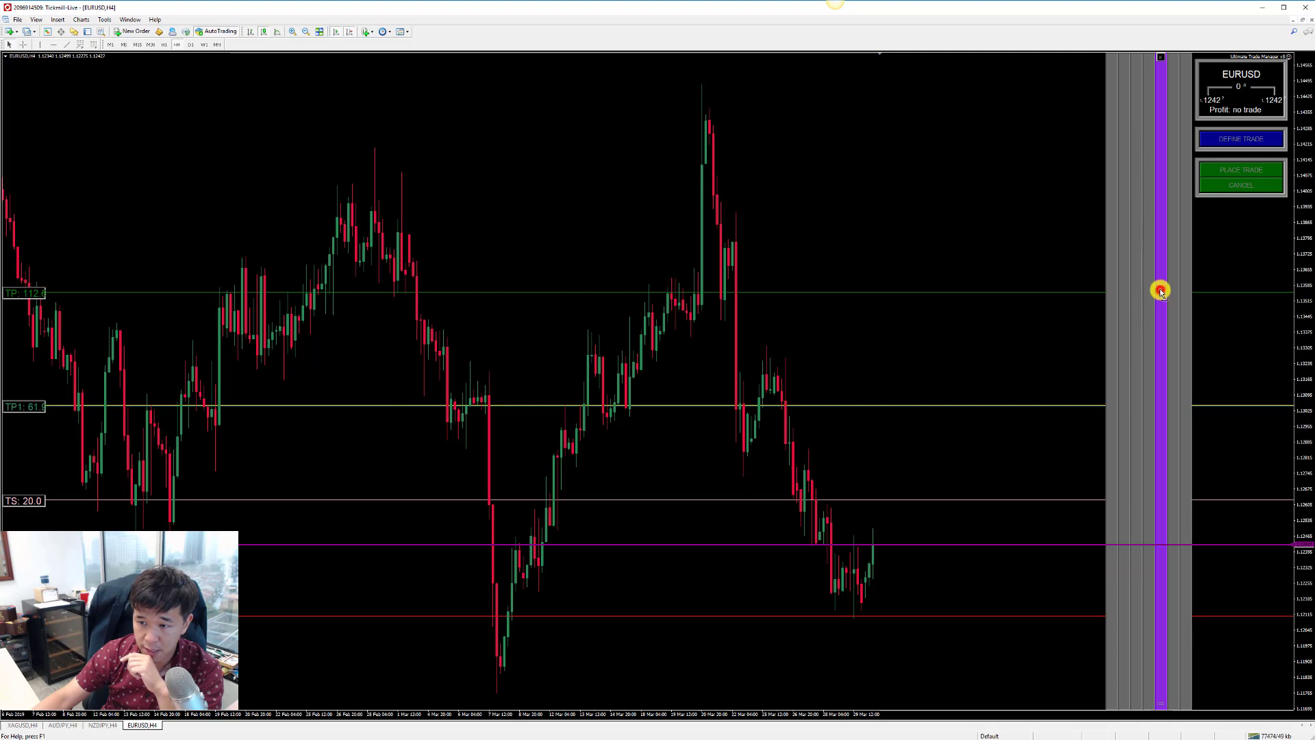
click(1163, 59)
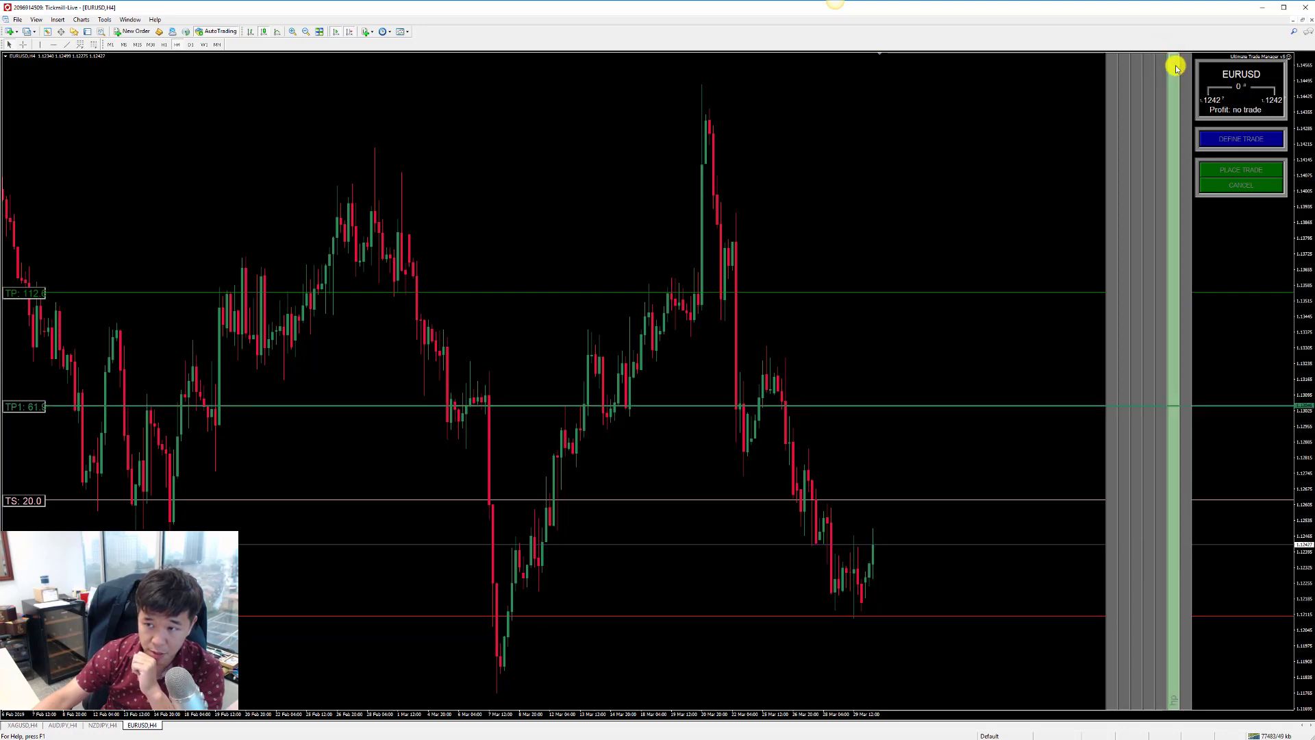
click(1173, 59)
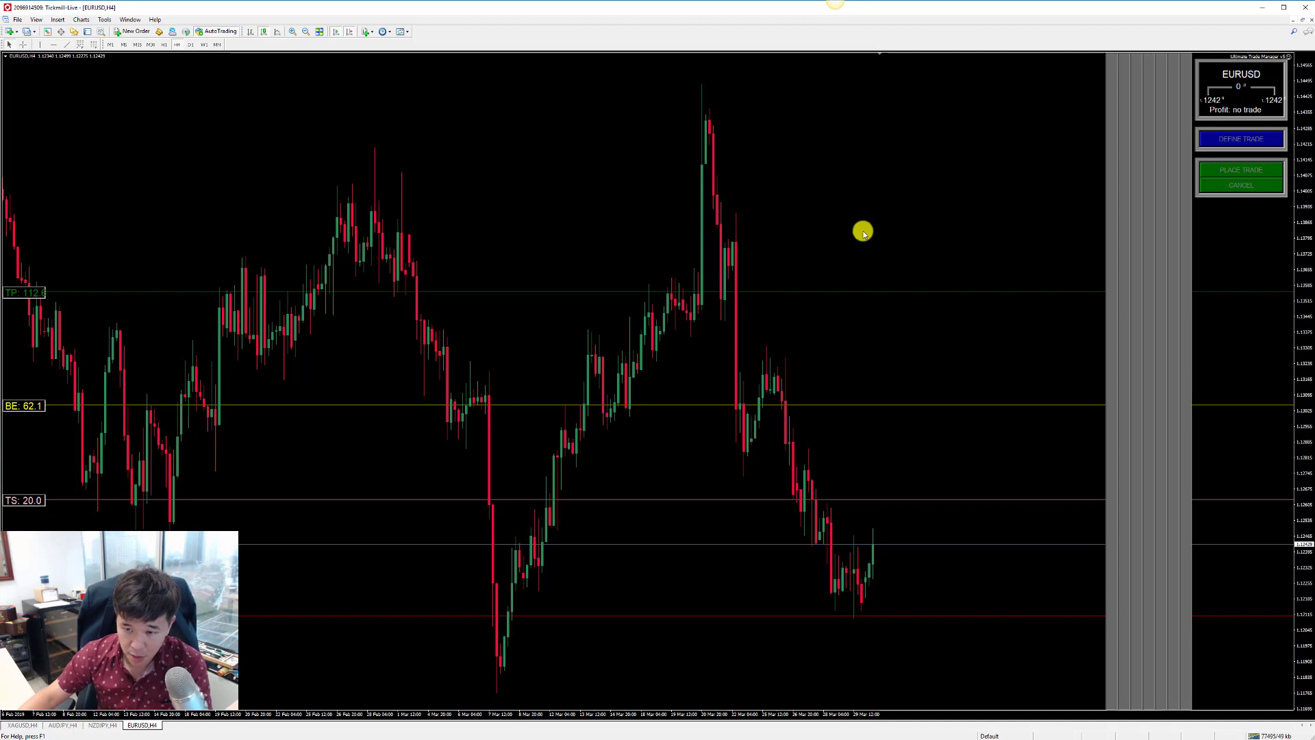
drag(863, 229, 869, 232)
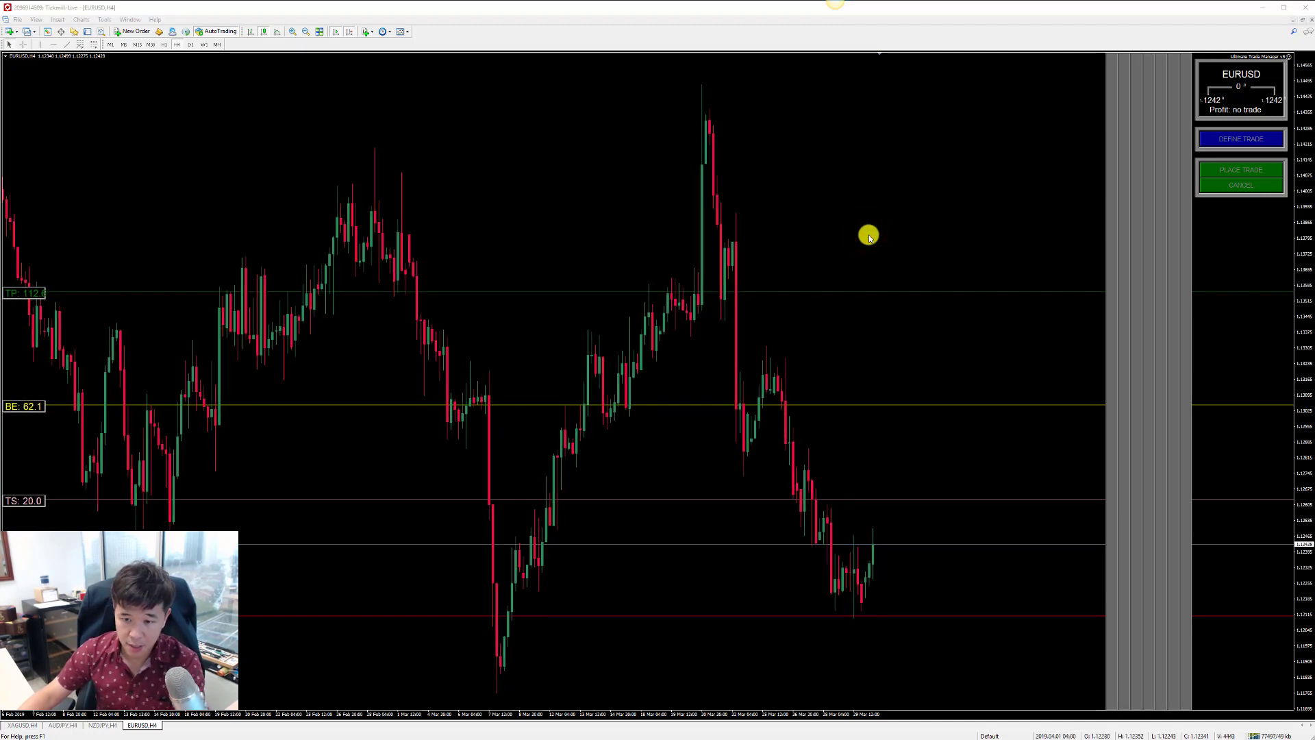
key(F7)
- Change the trade manager's MagicNumber input to 12 and confirm
drag(456, 337, 456, 469)
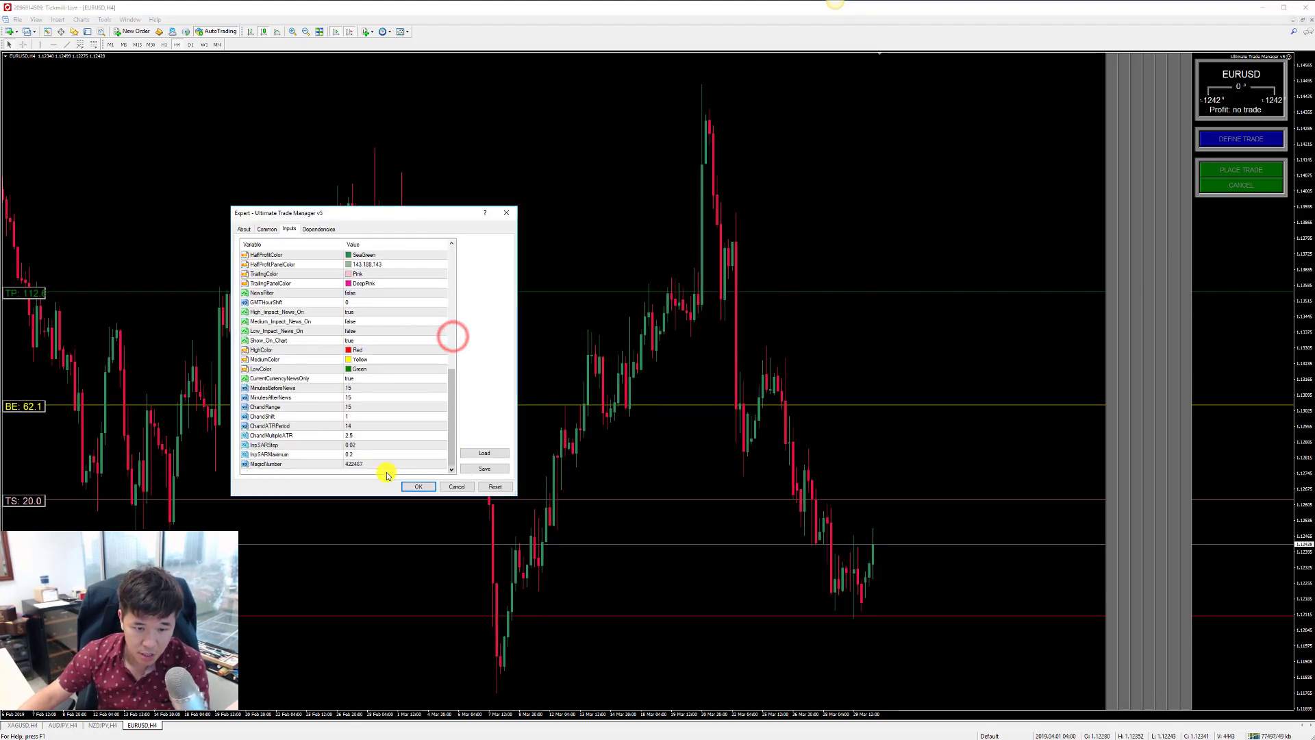
click(381, 464)
click(382, 465)
text(123123123)
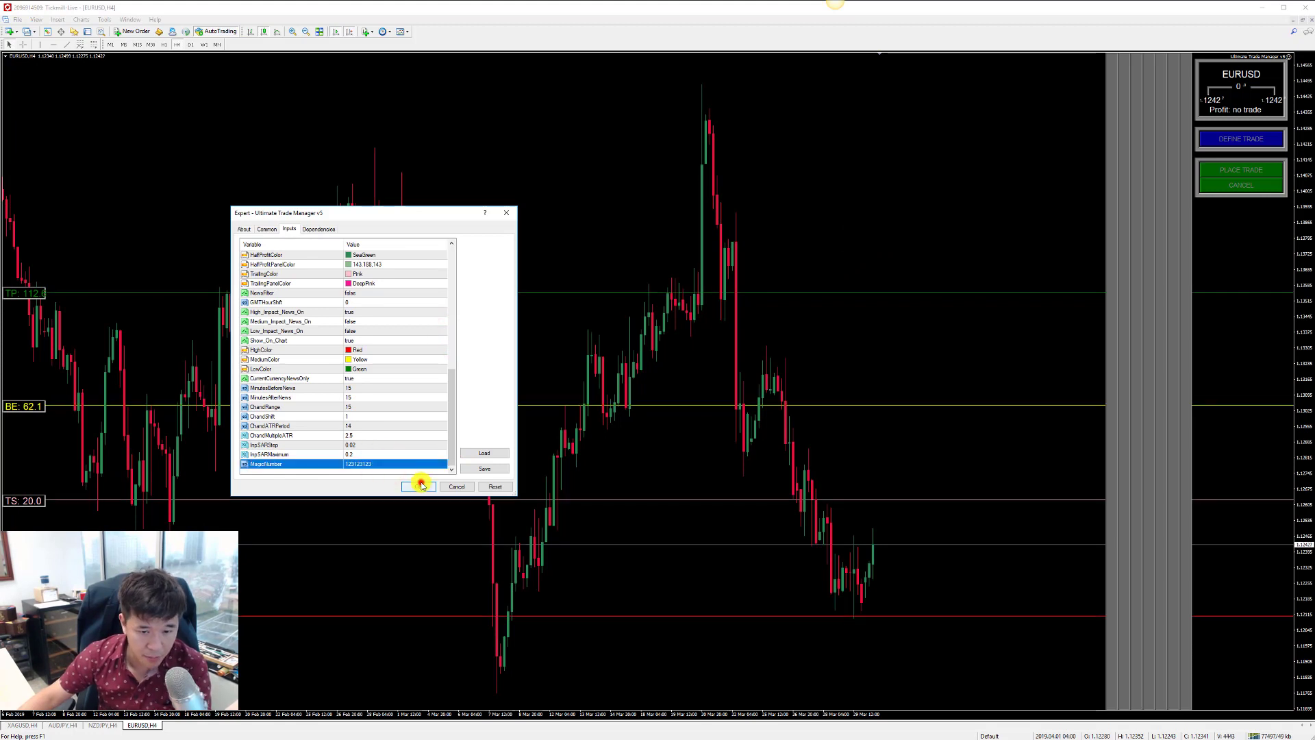
click(419, 485)
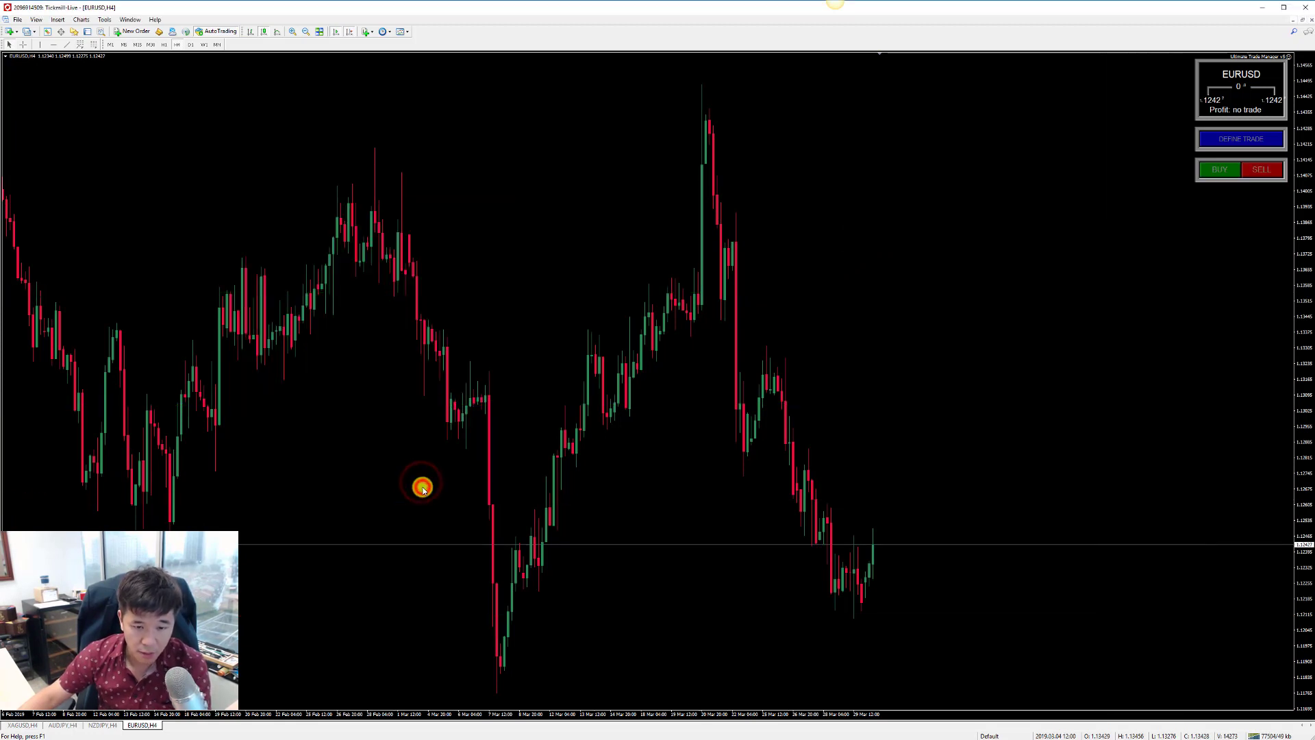
- Try a buy setup twice, cancelling each time, then close the EURUSD H4 chart
click(1220, 170)
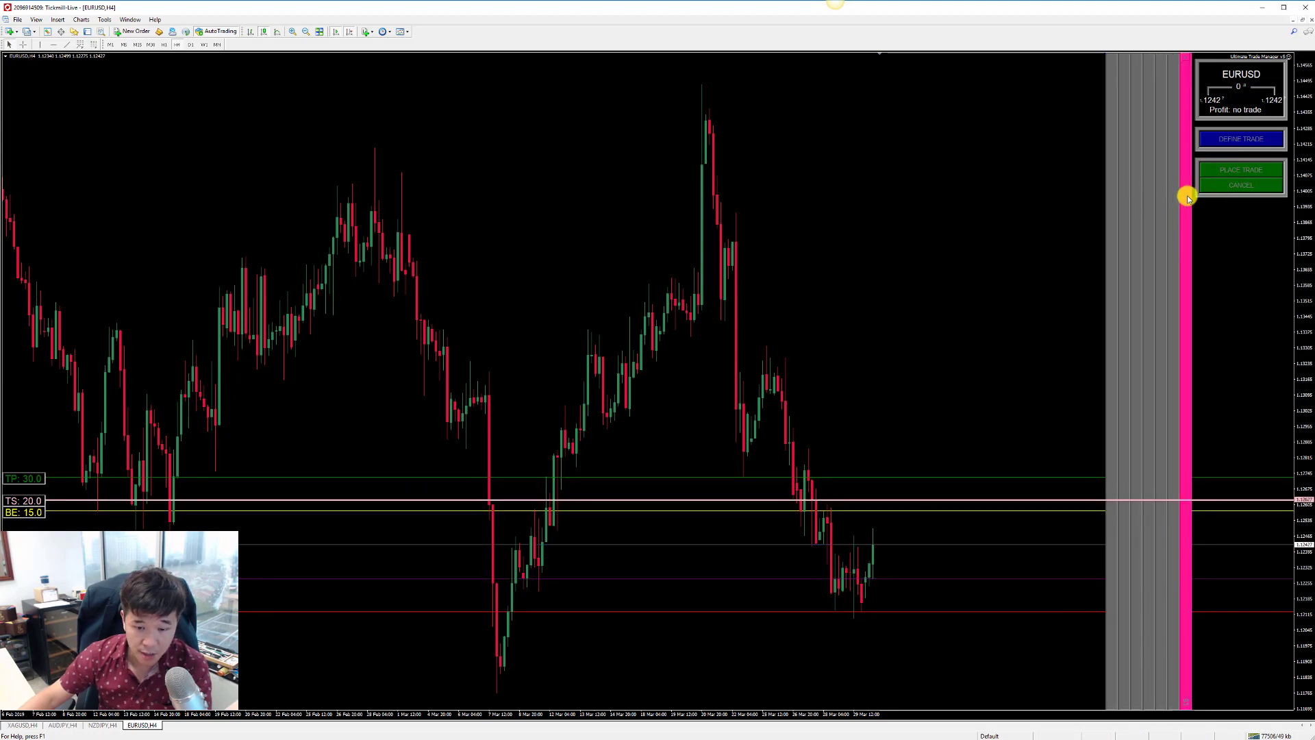
click(1225, 189)
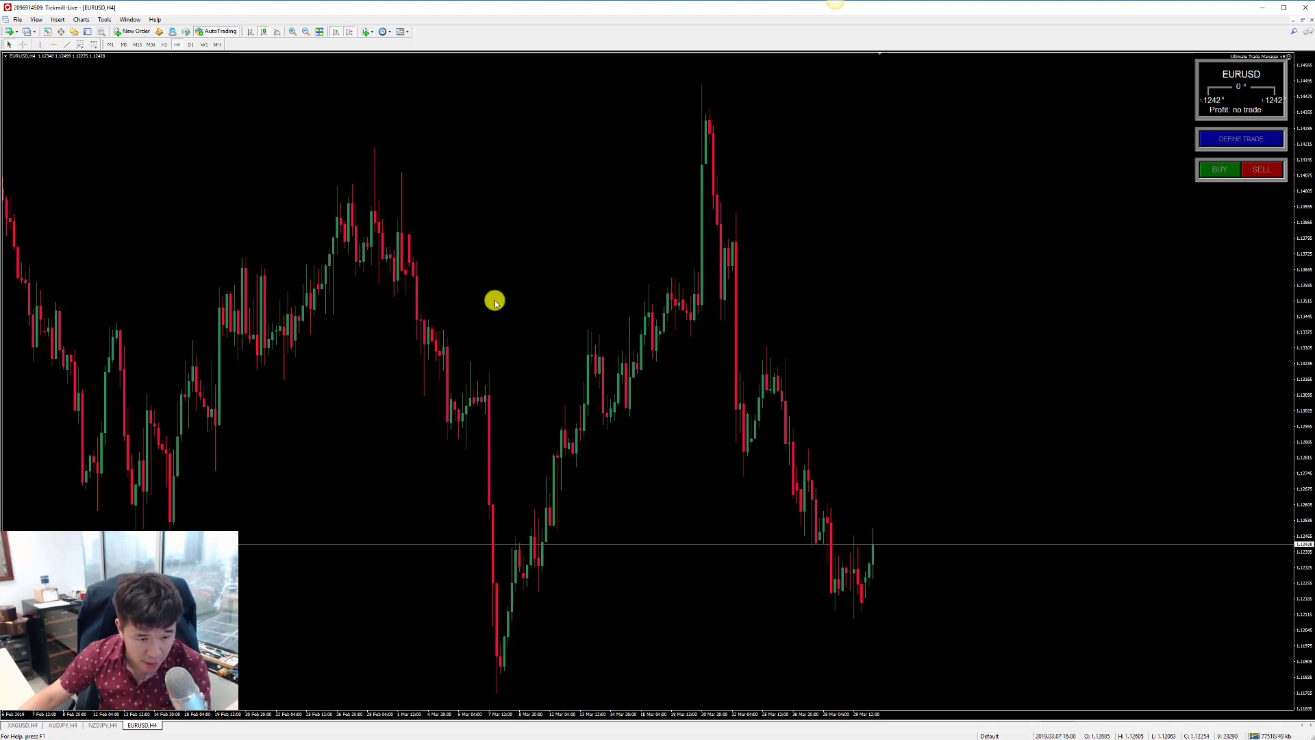
click(1217, 171)
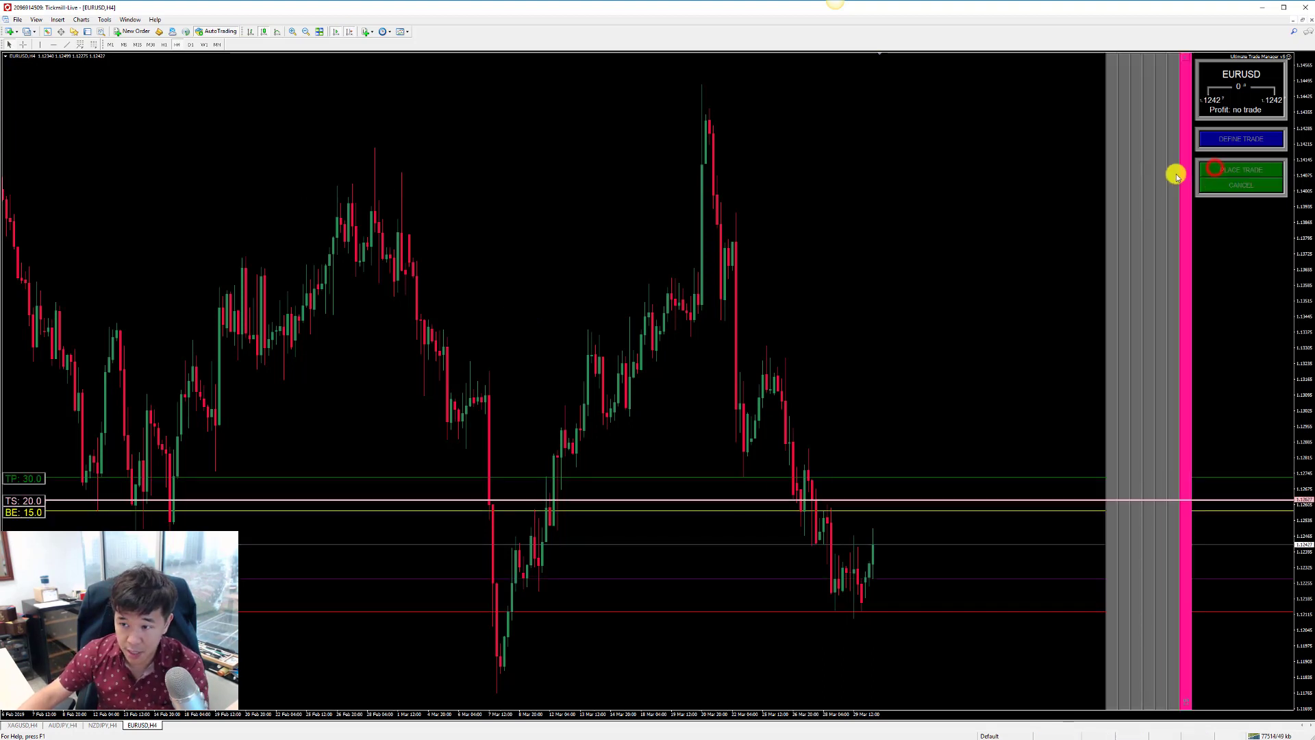
click(1175, 59)
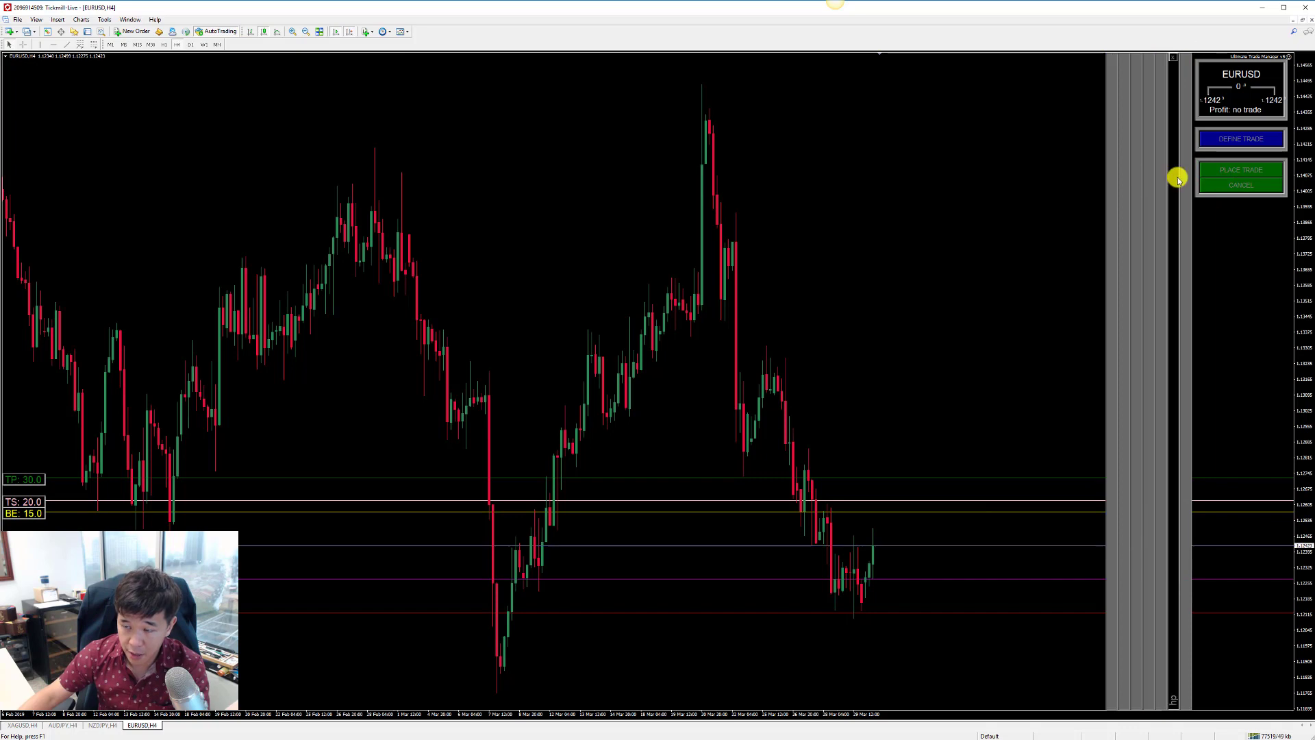
click(1233, 187)
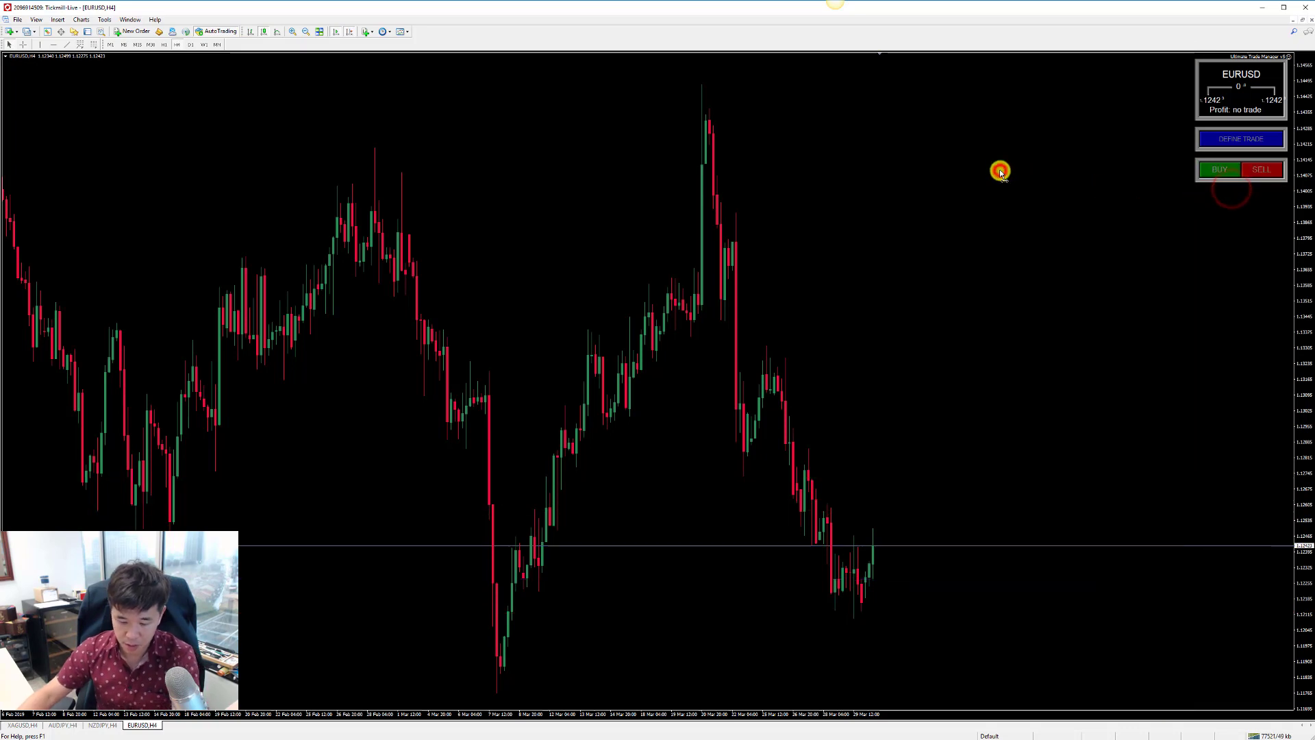
key(ctrl+F4)
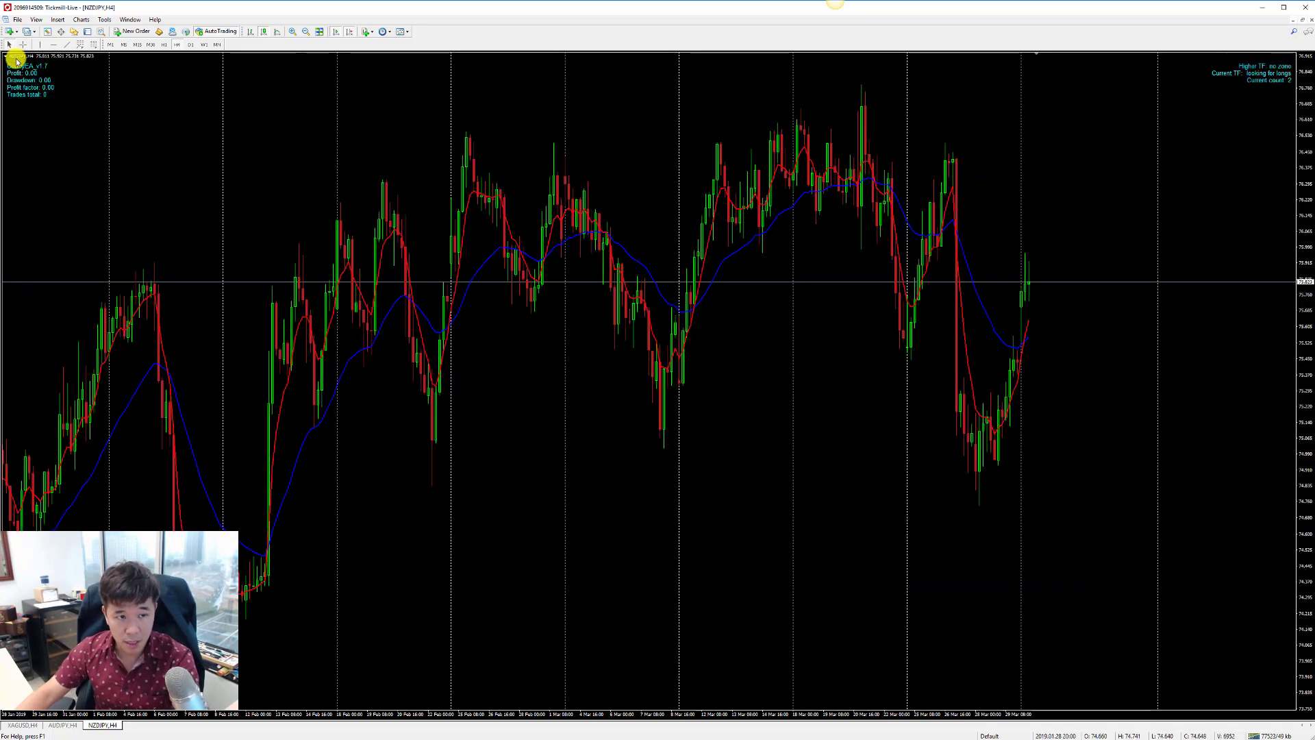
- Open a new EURUSD chart via File > New Chart and begin a buy trade
click(18, 19)
click(59, 31)
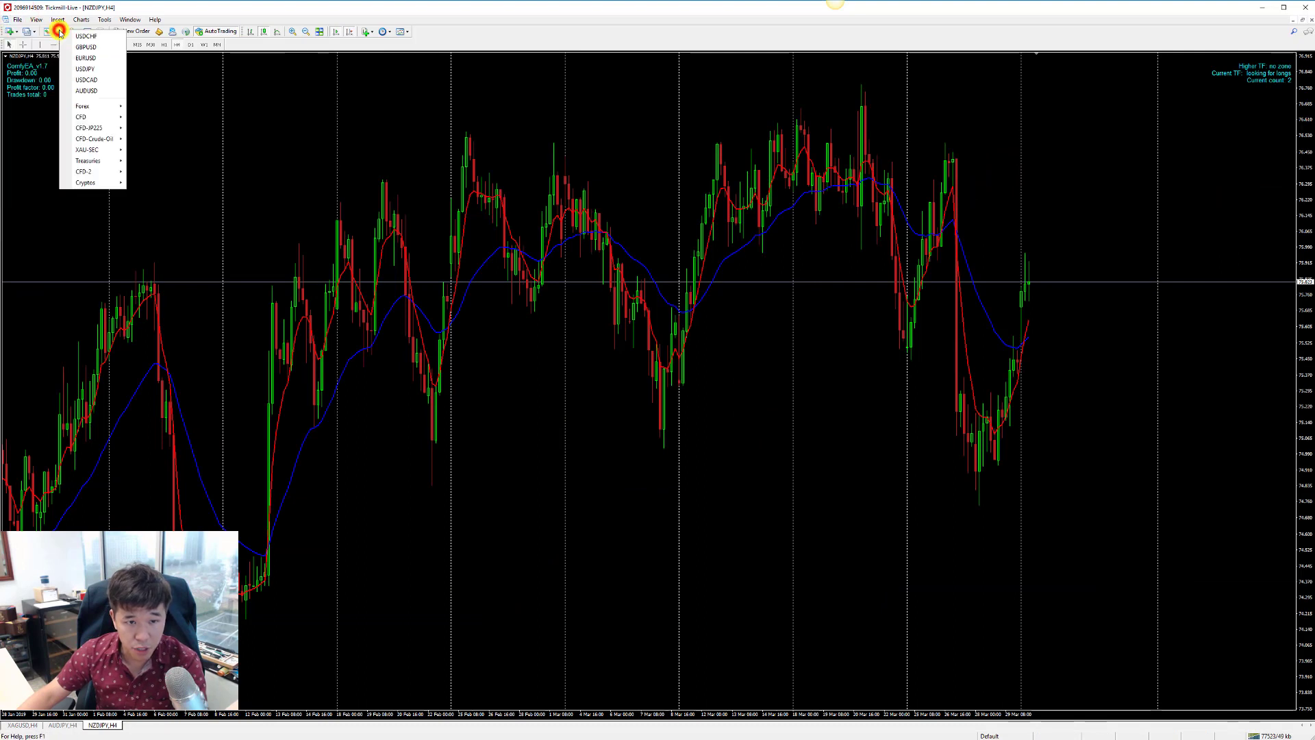
click(99, 64)
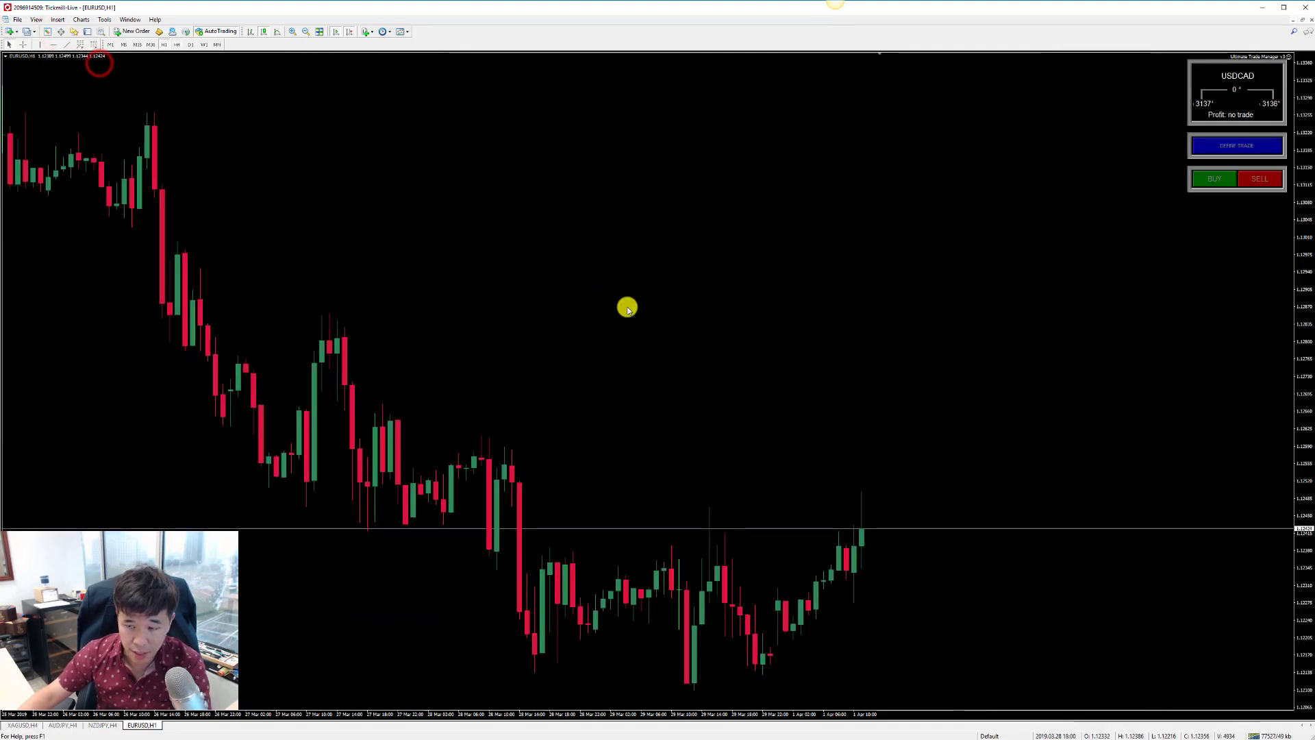
click(1234, 176)
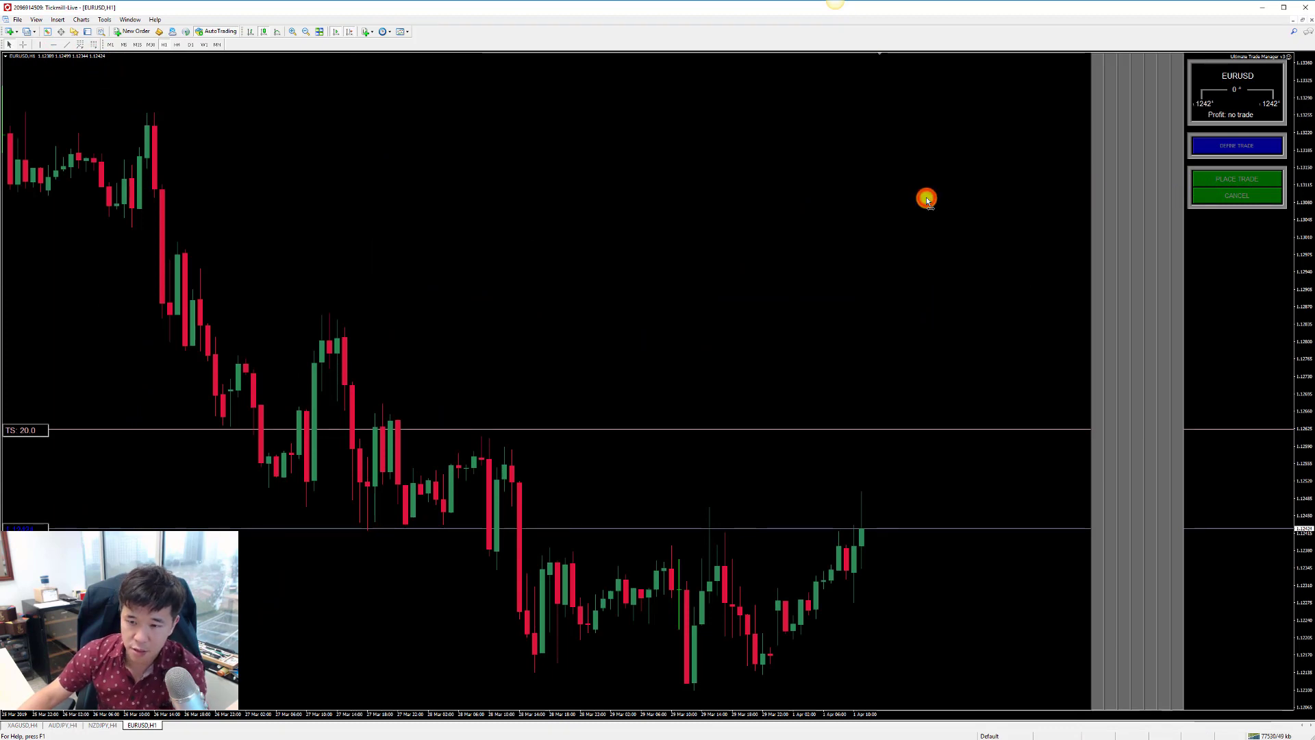
- Select the MagicNumber input in the trade manager settings and confirm
key(F7)
scroll(356, 425, down, 10)
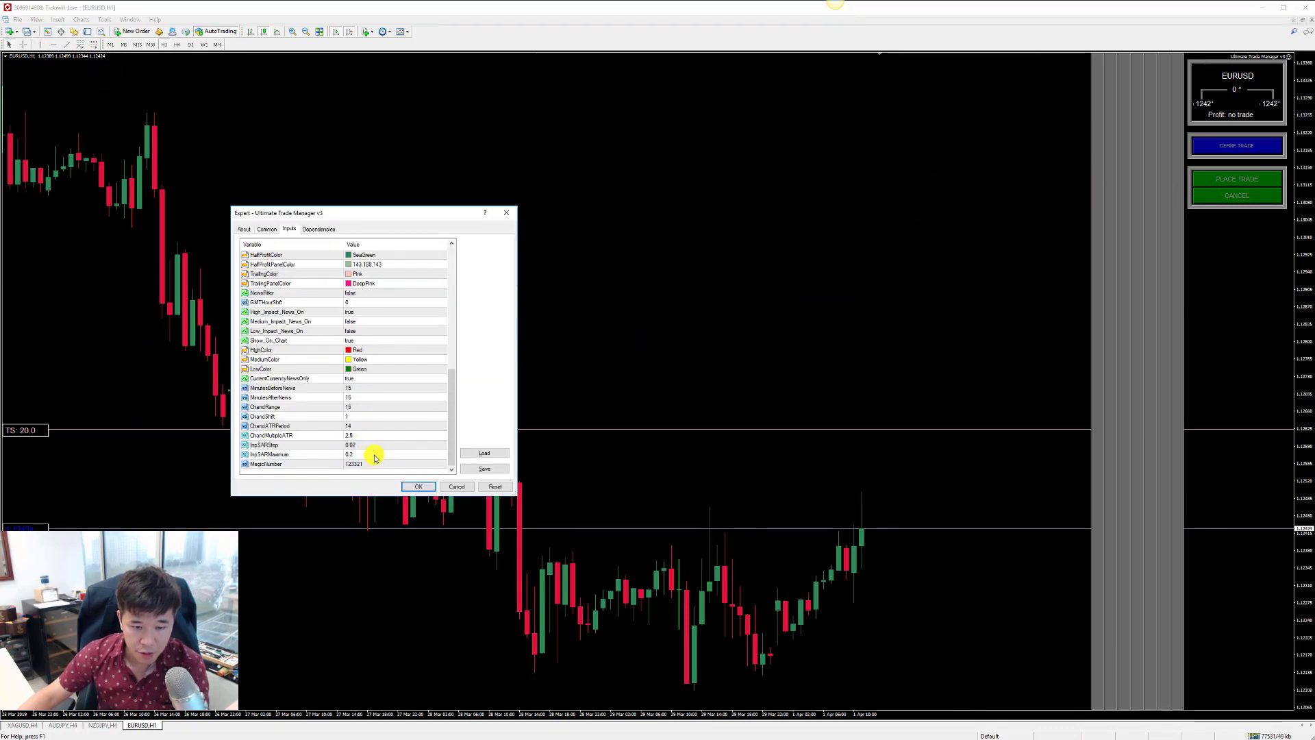
click(367, 462)
click(419, 487)
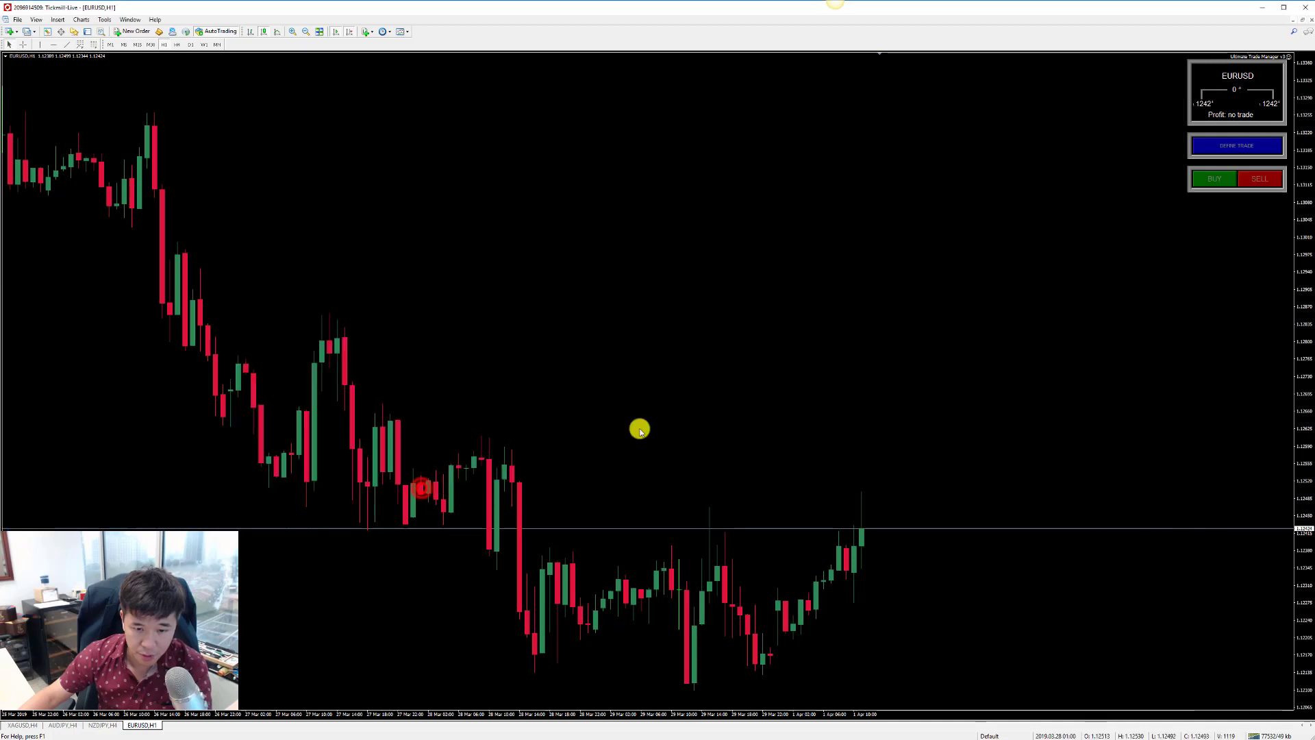
drag(851, 390, 905, 276)
- Define a buy with TS 20.0 and BE 15.0, nudging the trade-zone bar, then reopen inputs
click(1210, 180)
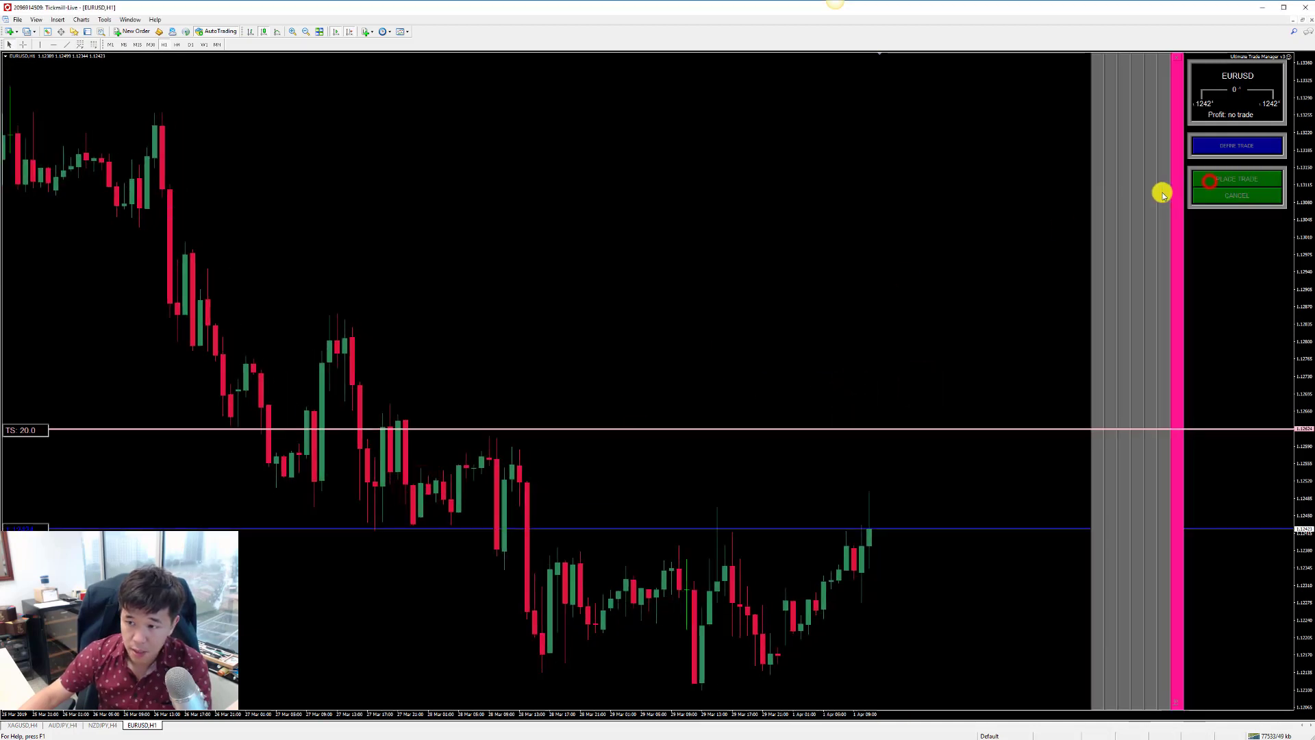
drag(1163, 195, 1106, 210)
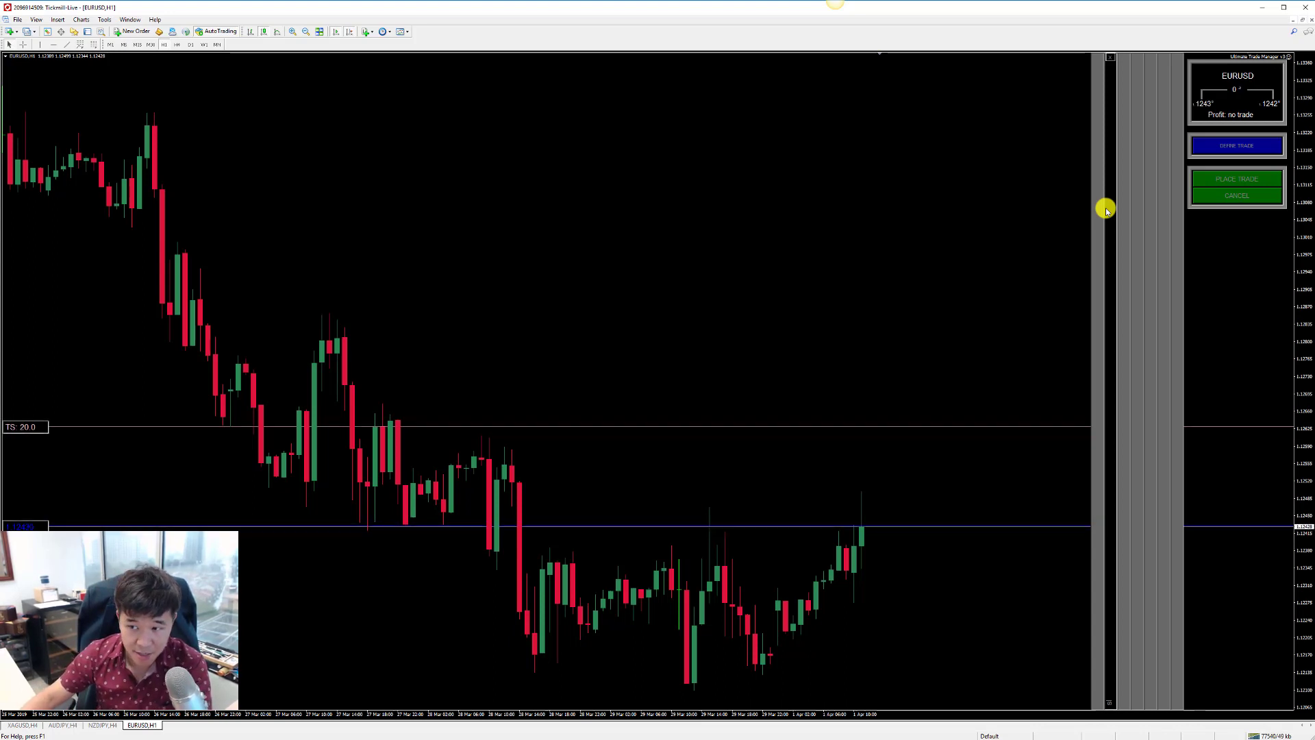
mouse_move(1111, 211)
mouse_down()
mouse_move(1166, 199)
mouse_move(1113, 200)
mouse_move(1125, 207)
mouse_up()
click(1137, 203)
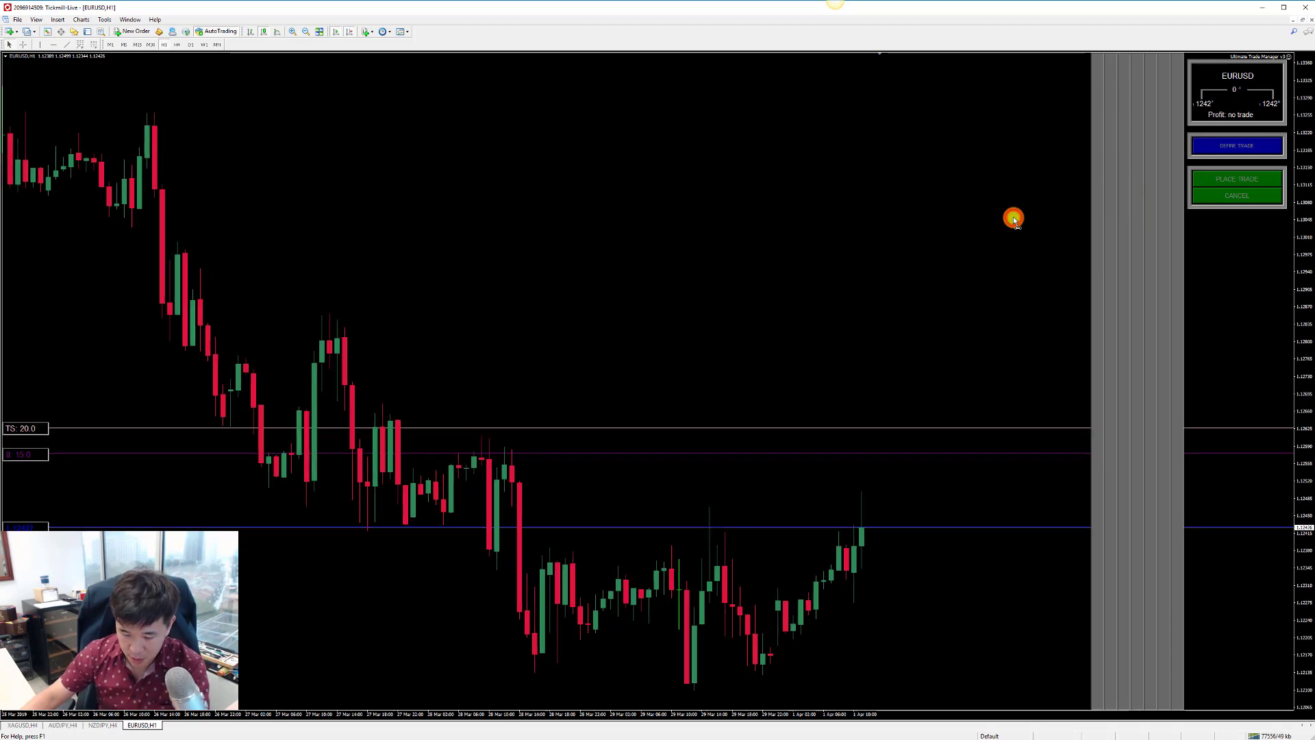
key(F7)
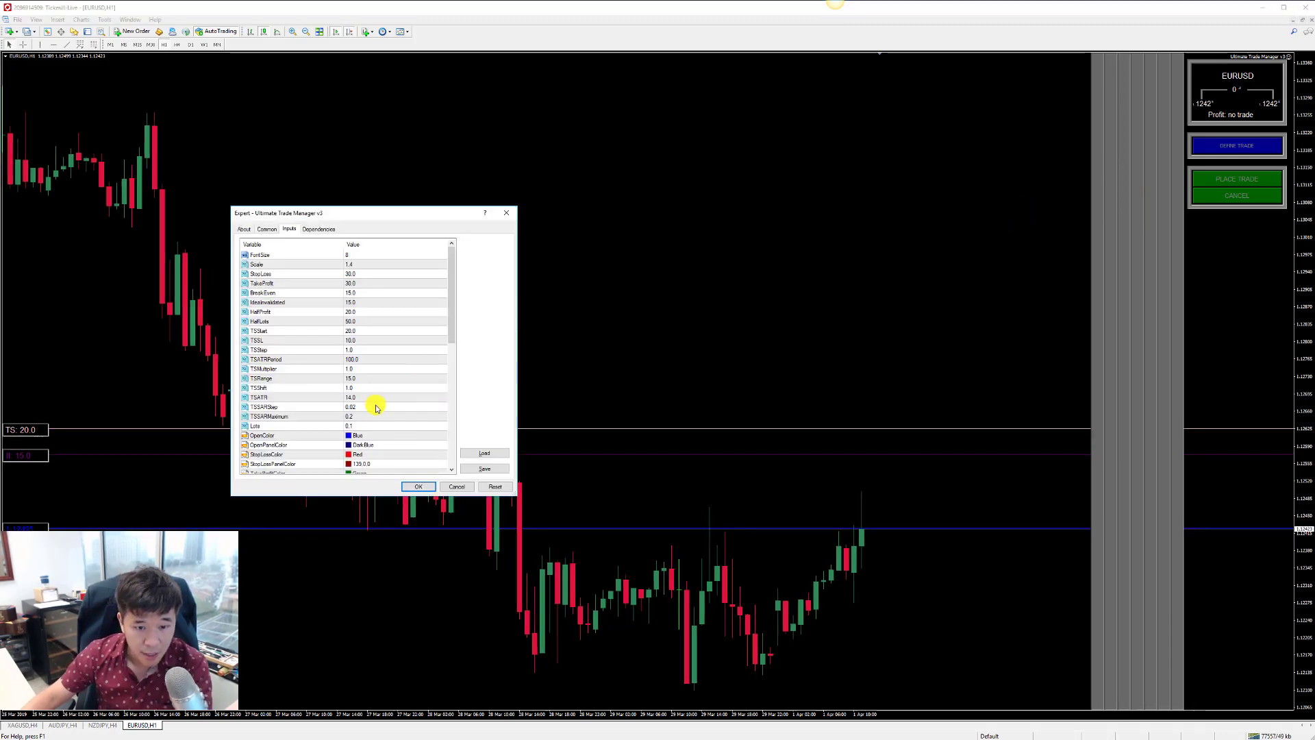
scroll(375, 411, down, 10)
- Confirm the new MagicNumber and start a buy trade, adjusting the grey zone boundary
click(362, 463)
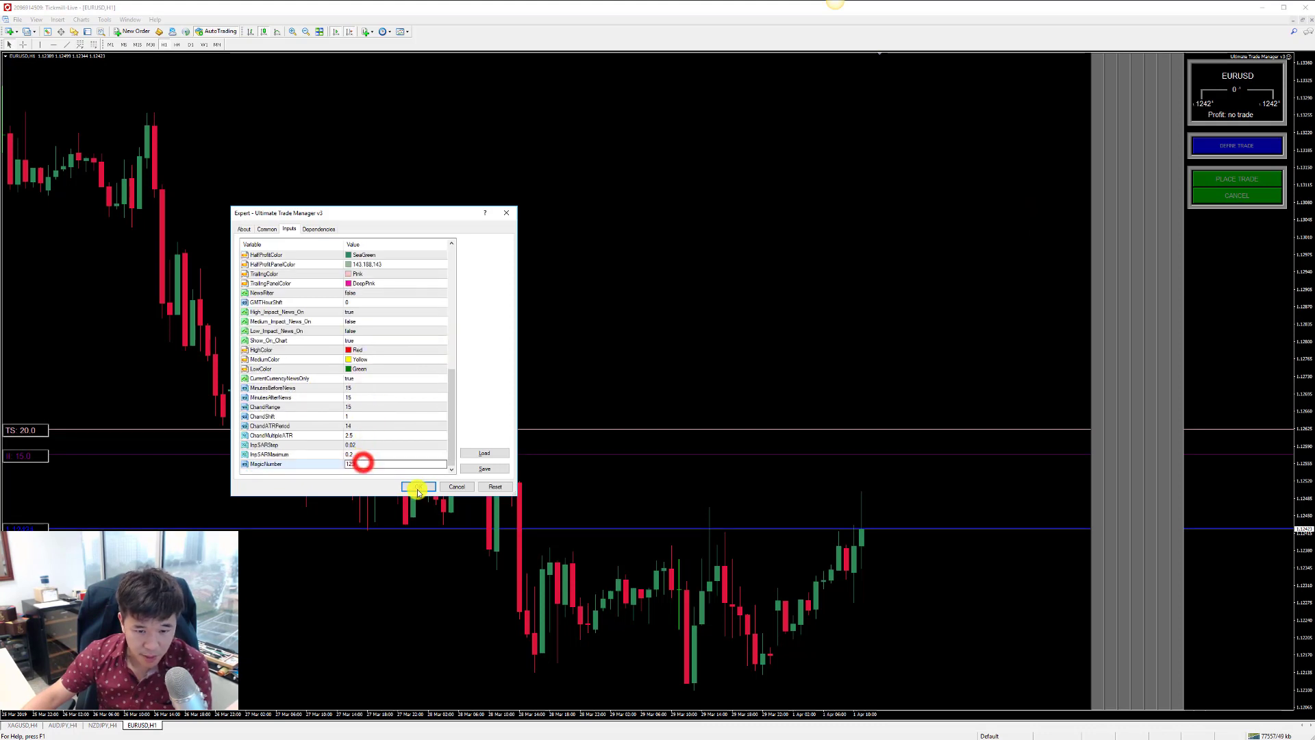
click(418, 486)
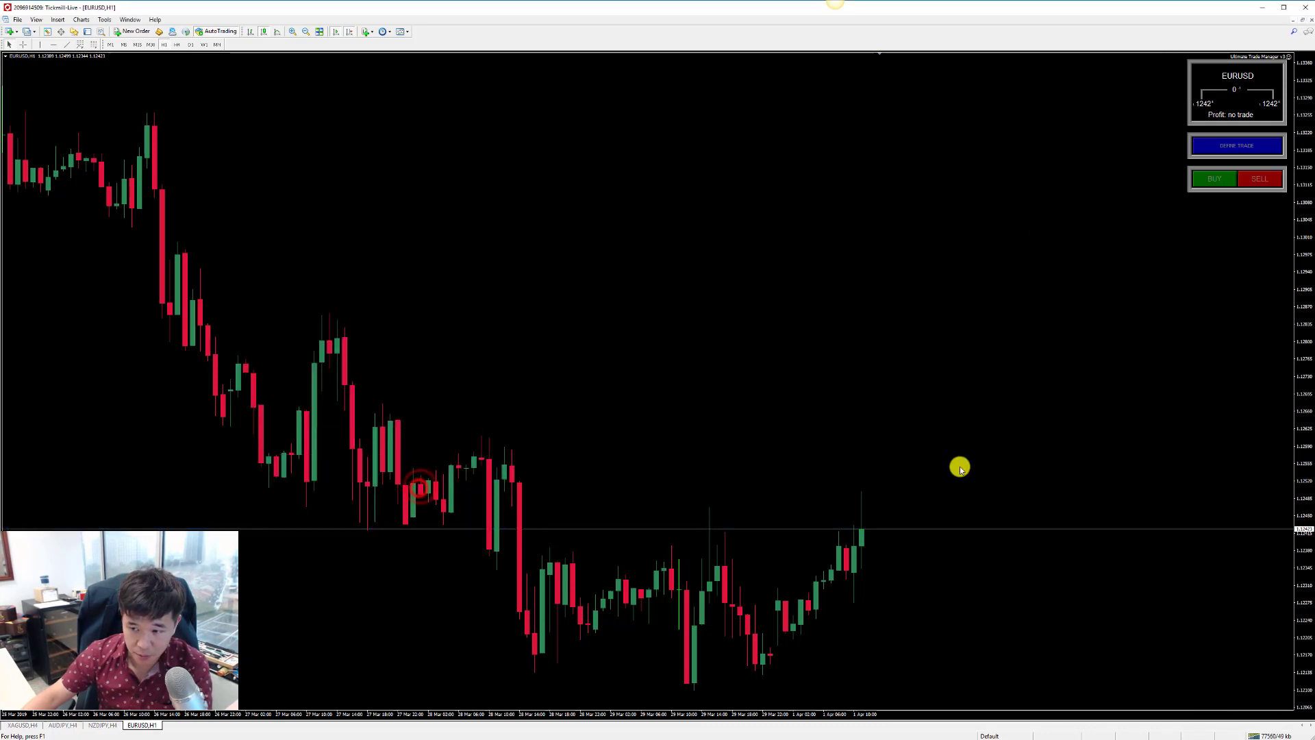
click(1201, 175)
mouse_move(1104, 204)
mouse_down()
mouse_move(1124, 206)
mouse_move(1113, 203)
mouse_up()
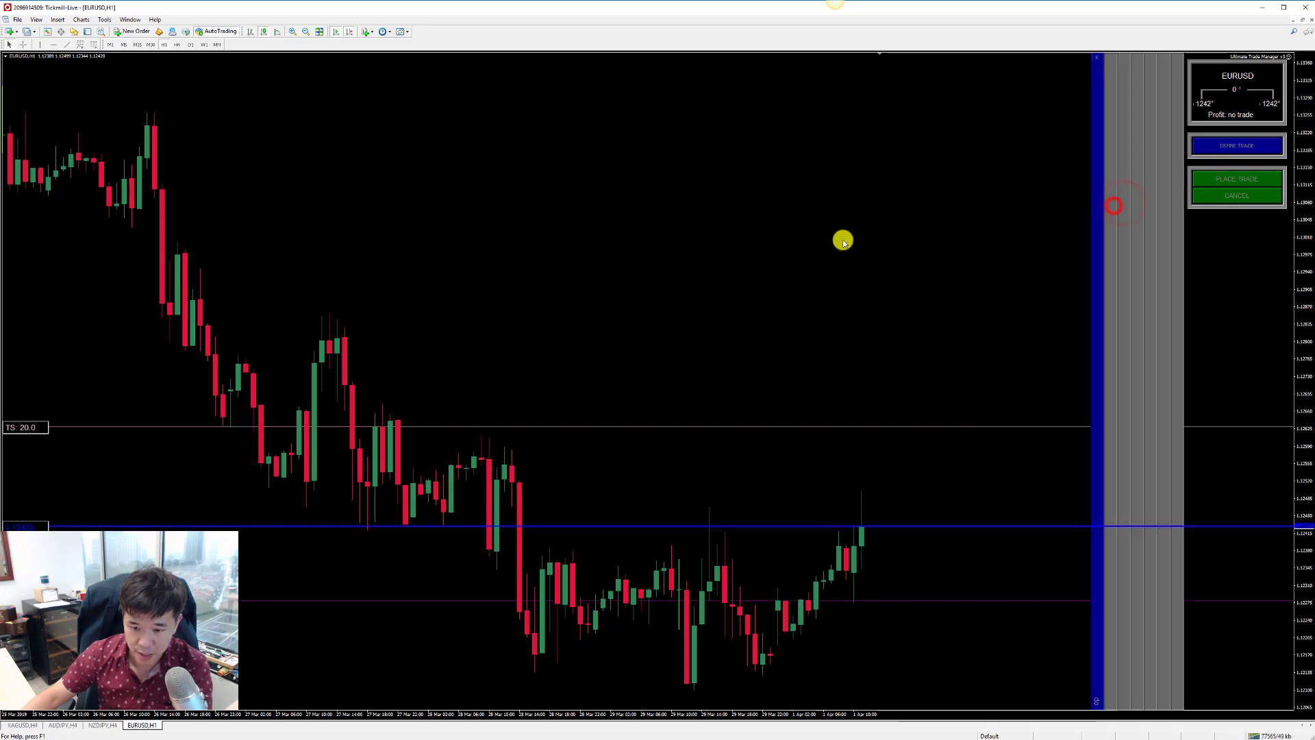
click(712, 265)
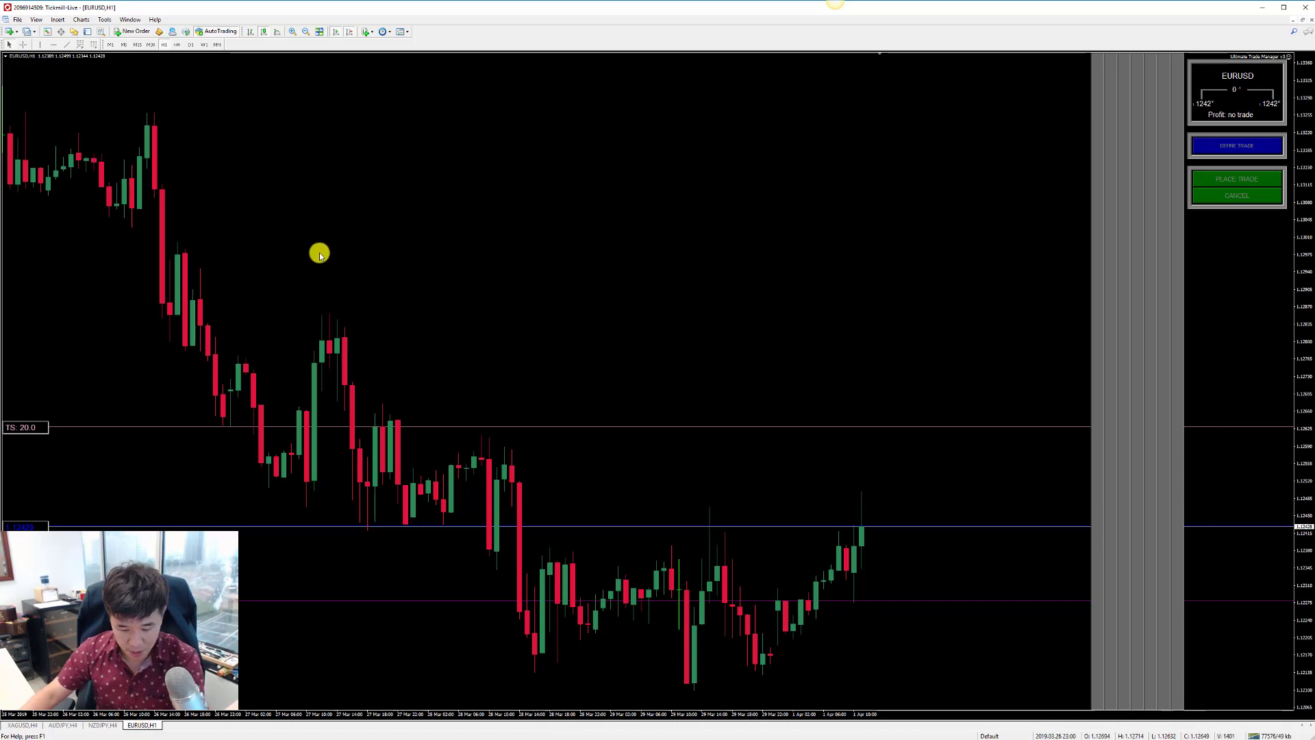
drag(317, 250, 346, 261)
- Open new GBPUSD and EURUSD charts from File > New Chart
key(ctrl+F6)
click(17, 19)
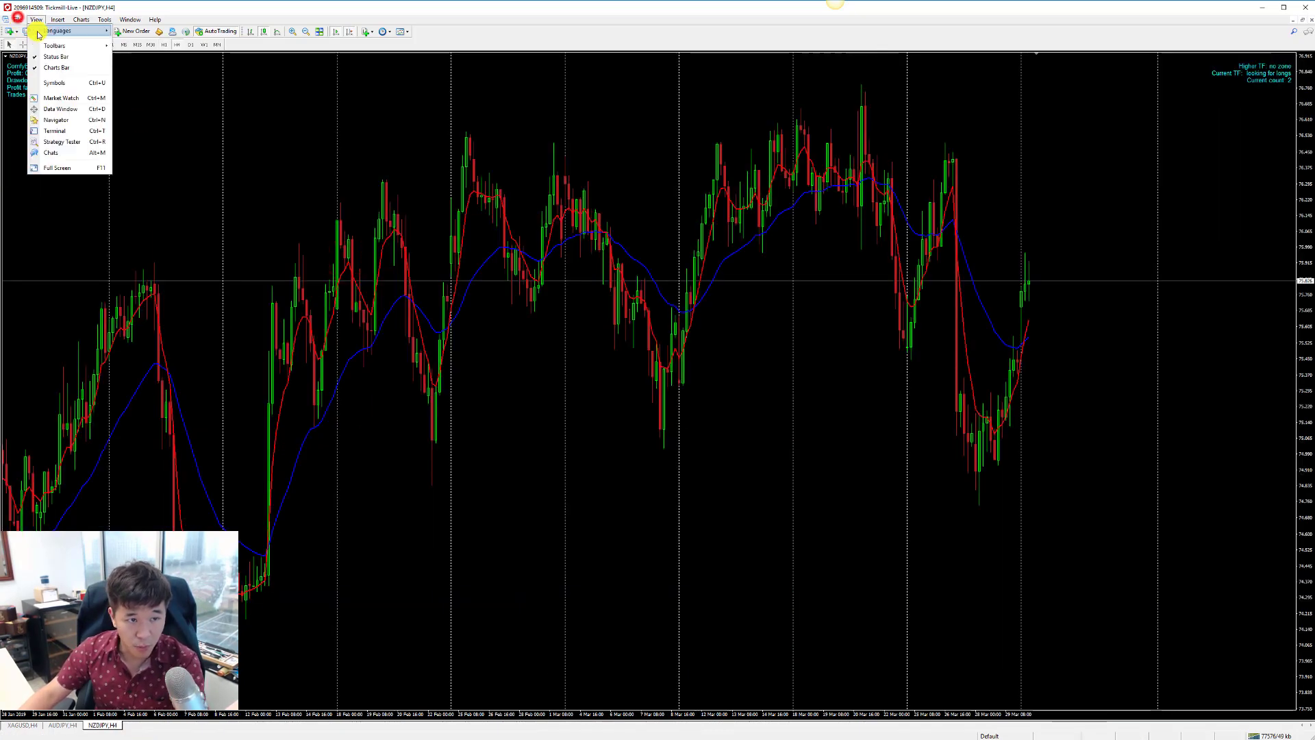
click(32, 32)
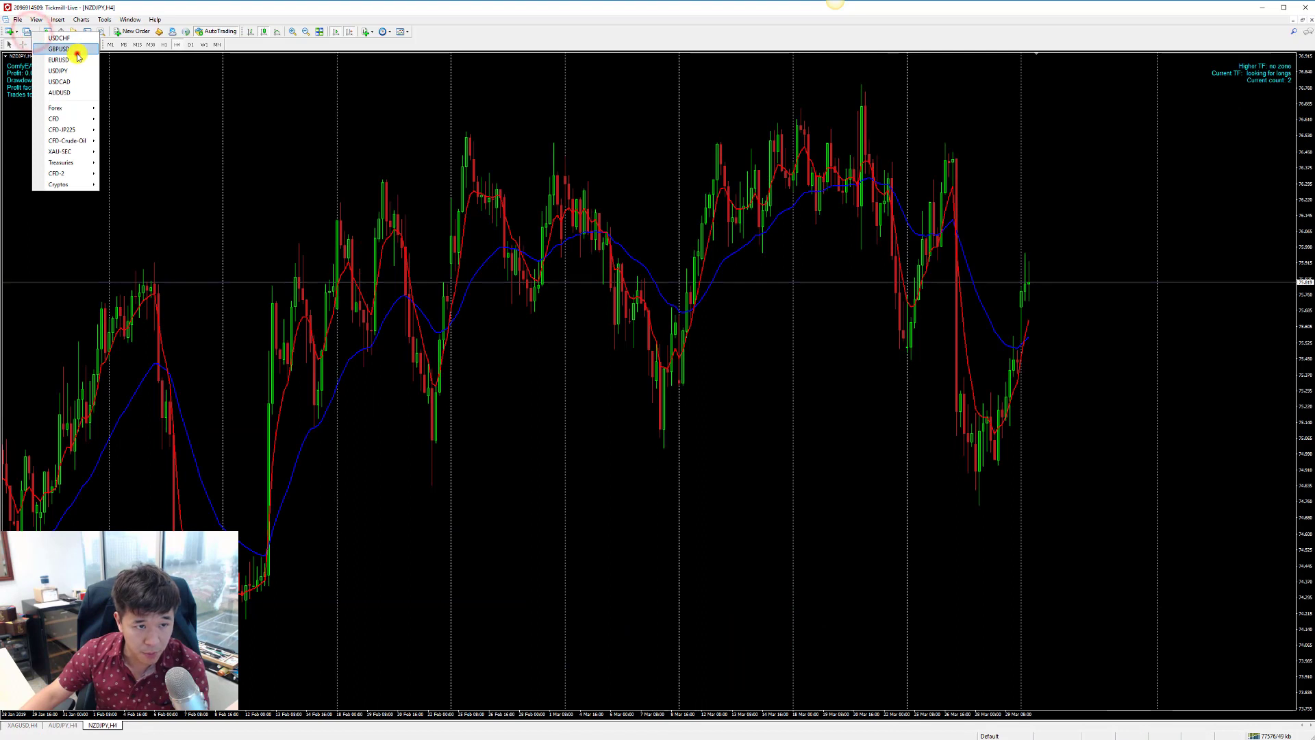
click(75, 52)
click(18, 19)
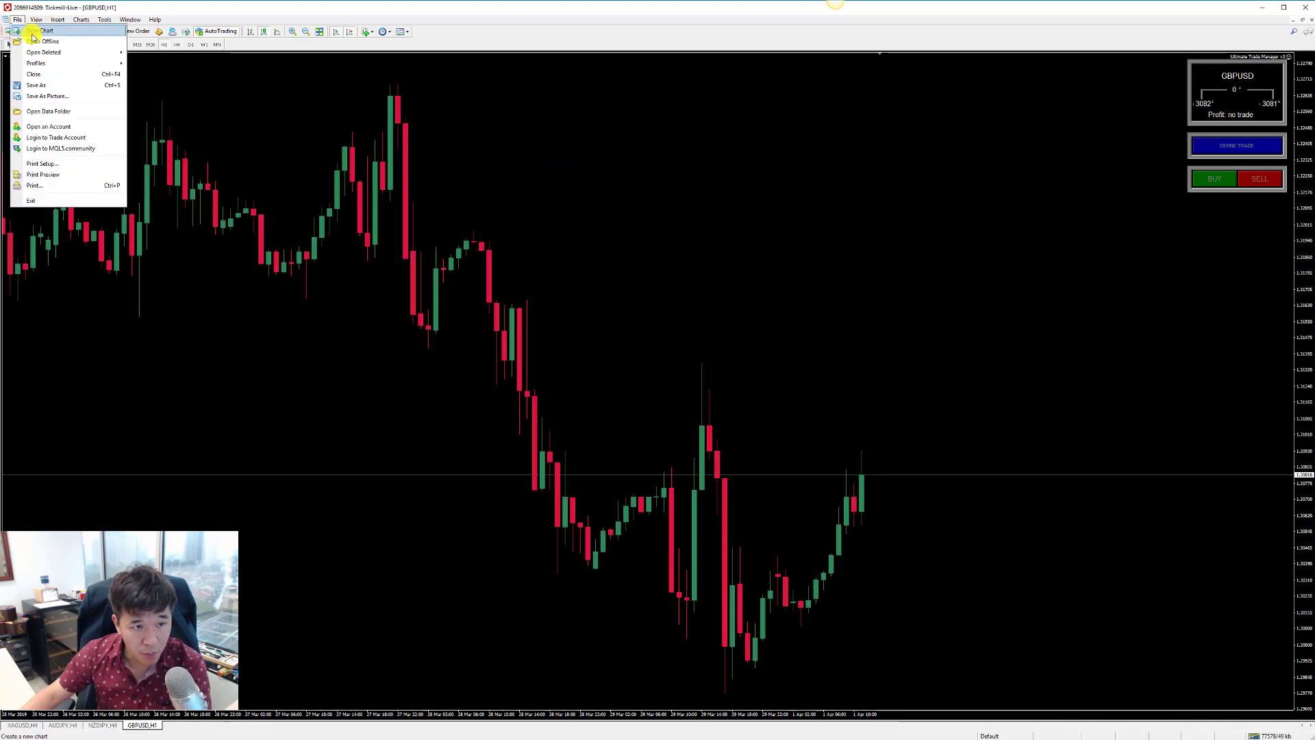
click(29, 32)
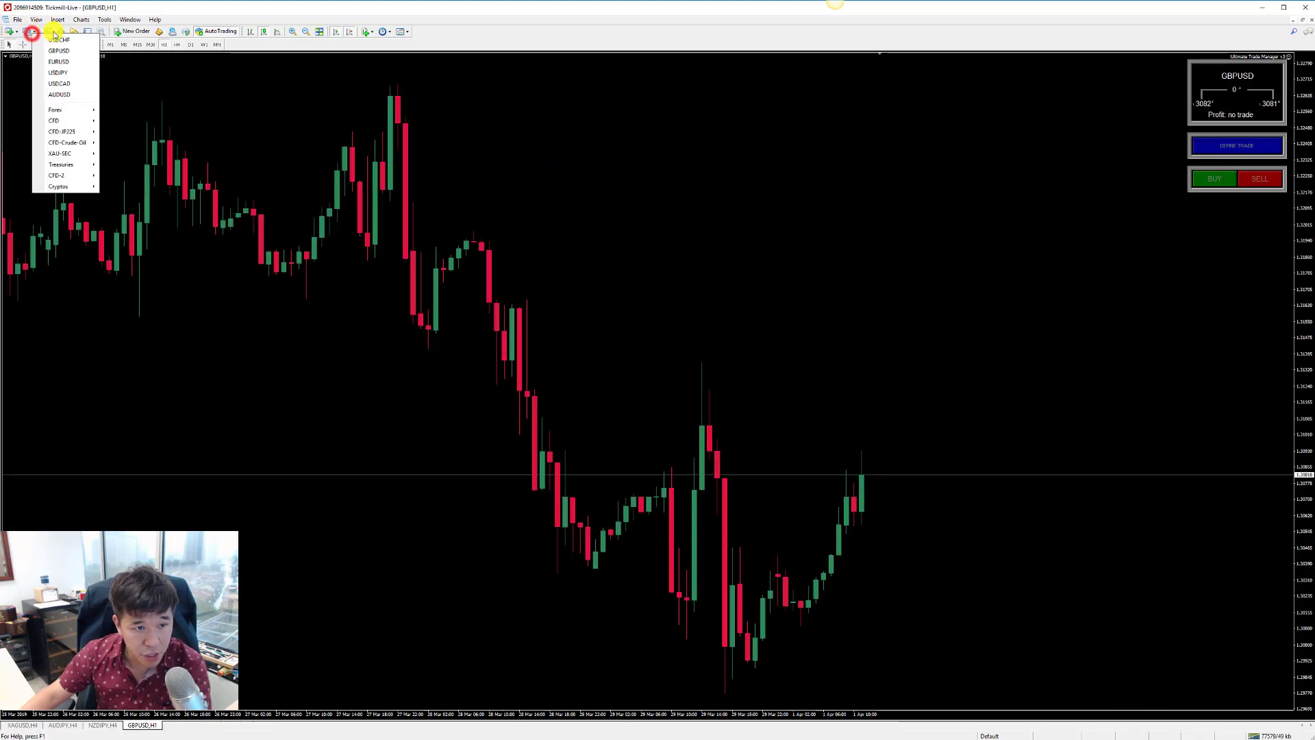
click(80, 61)
- Start a buy trade on the EURUSD chart, dragging the zone bar to set the entry
click(791, 330)
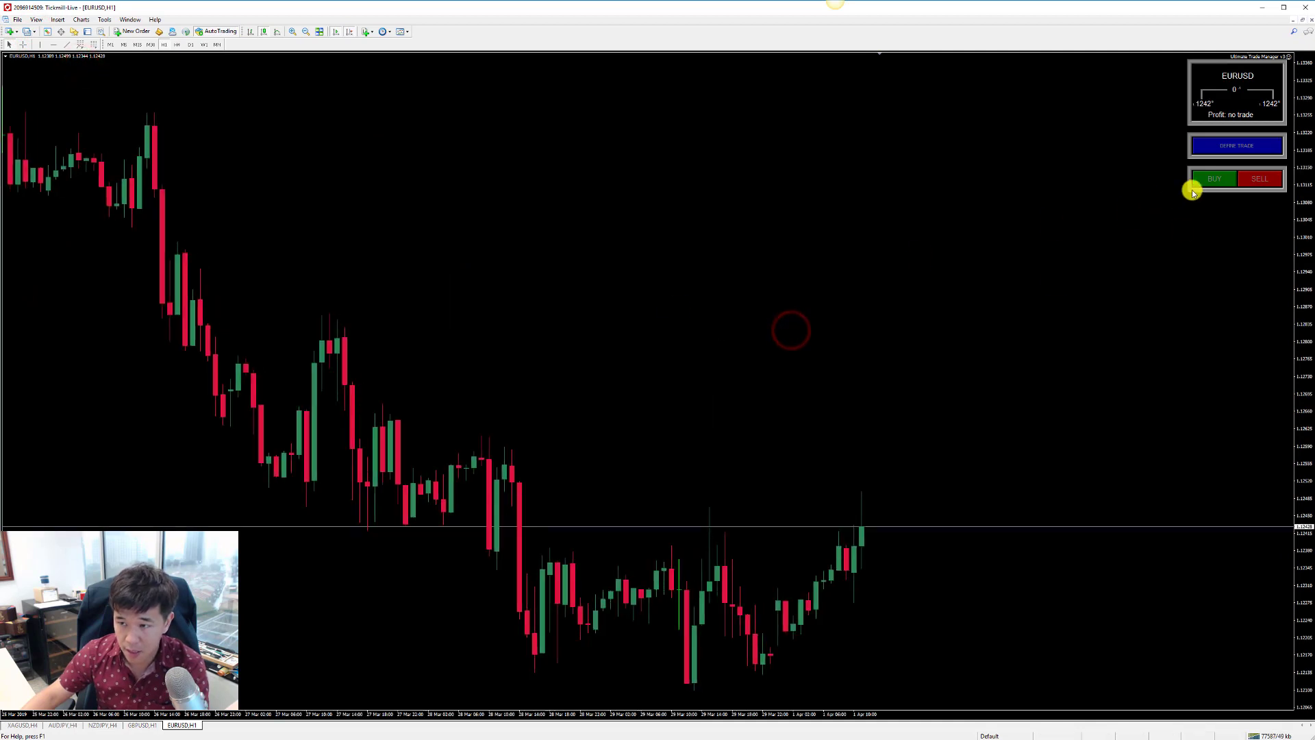
click(1203, 179)
drag(1121, 192, 1149, 199)
click(1149, 199)
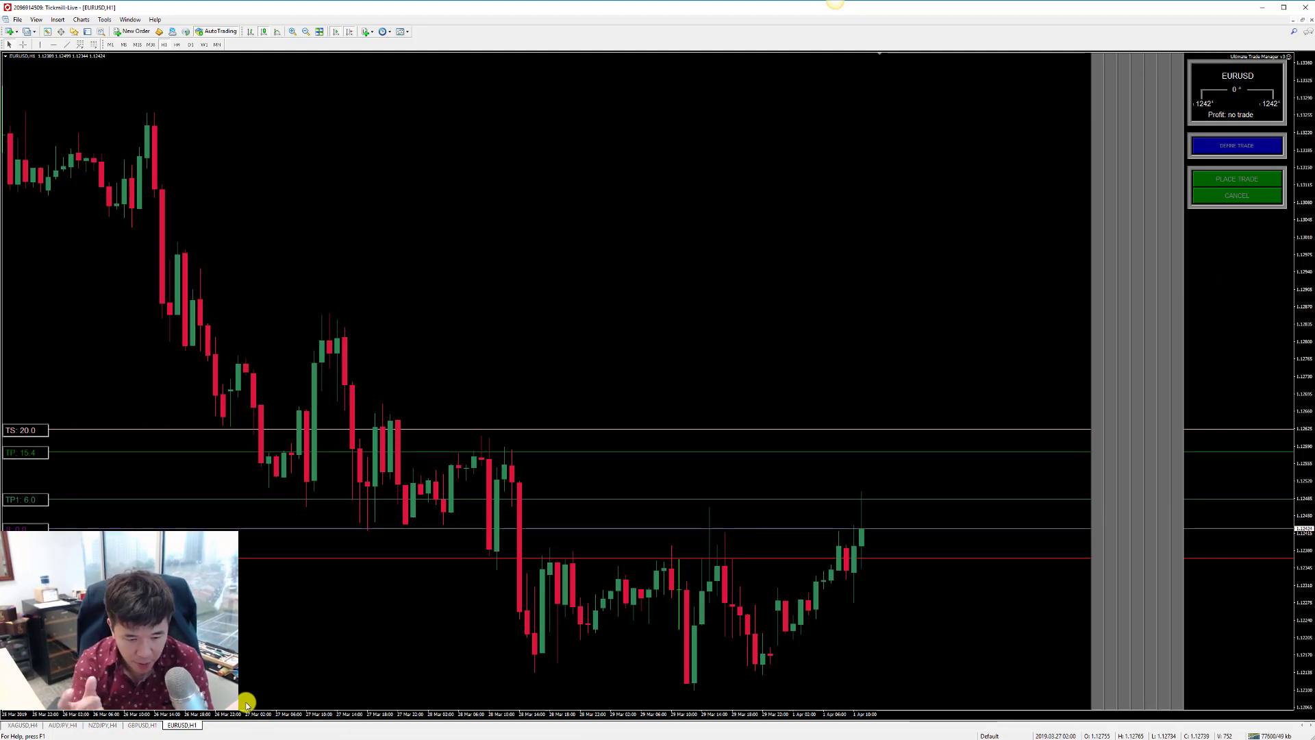
click(140, 726)
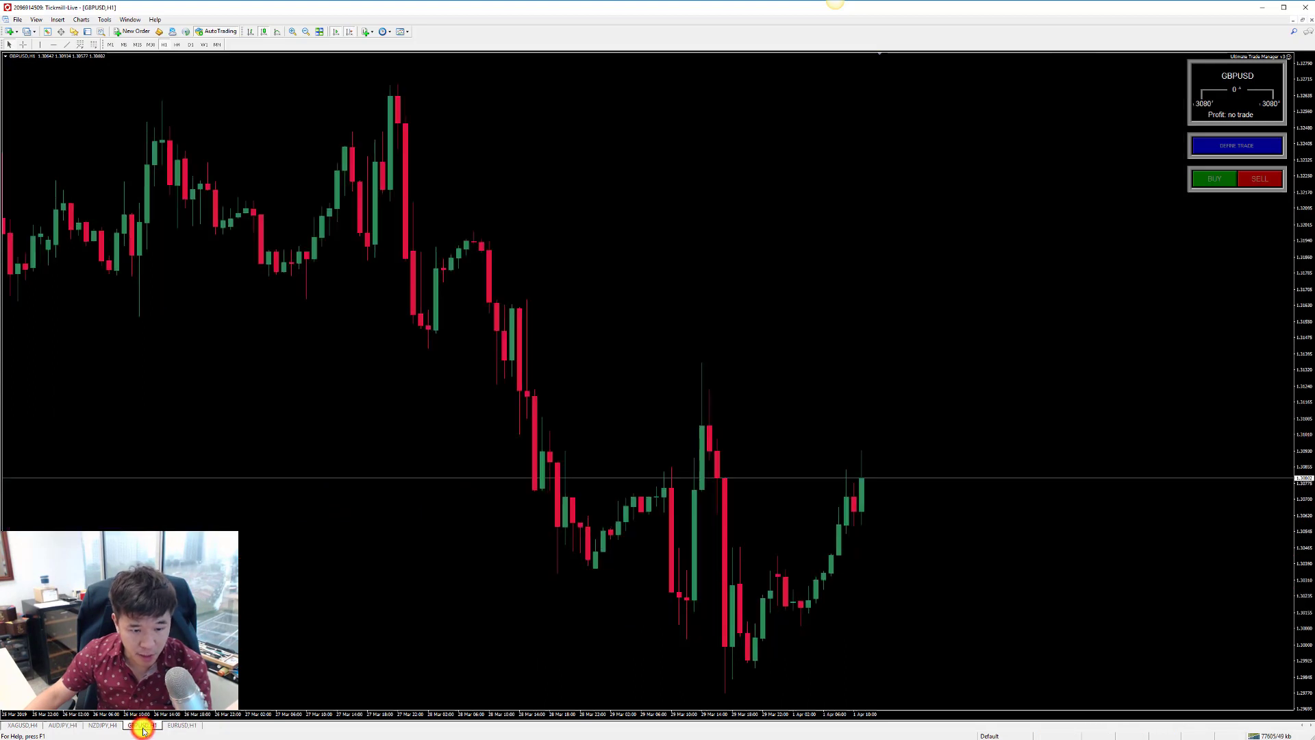
click(179, 726)
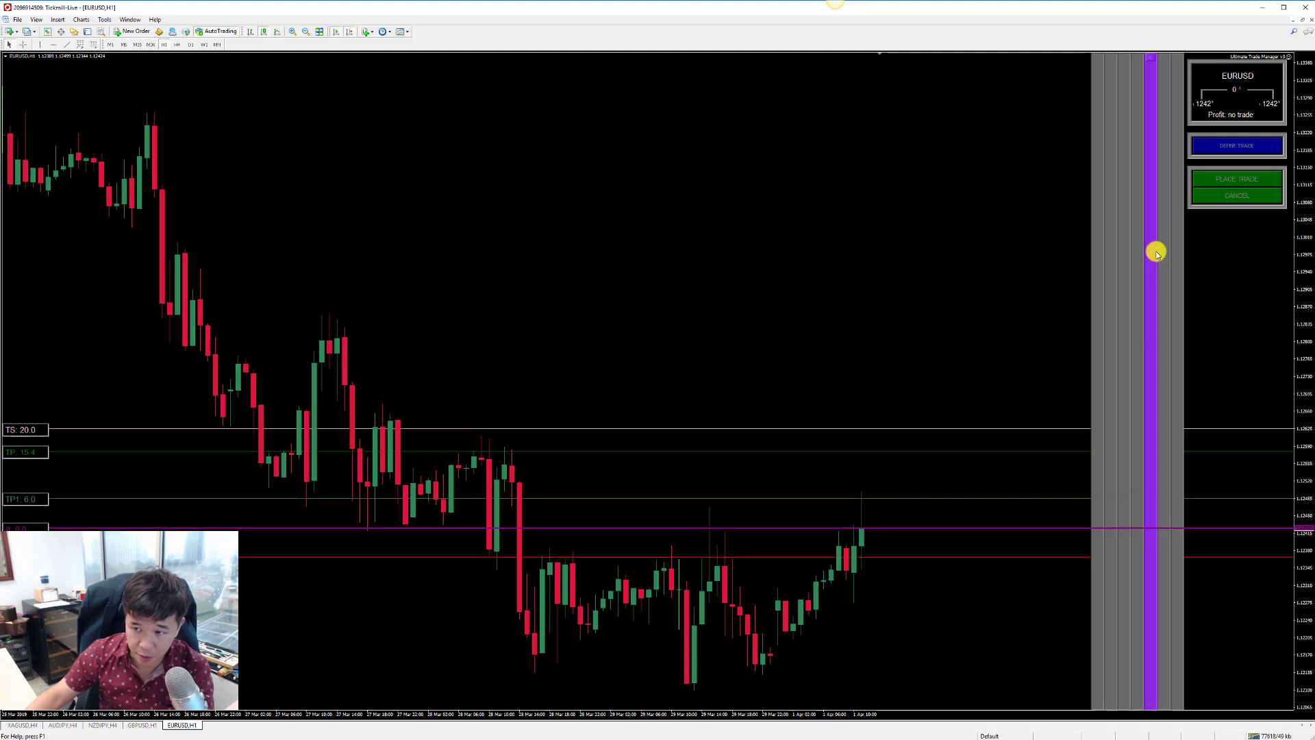
click(142, 725)
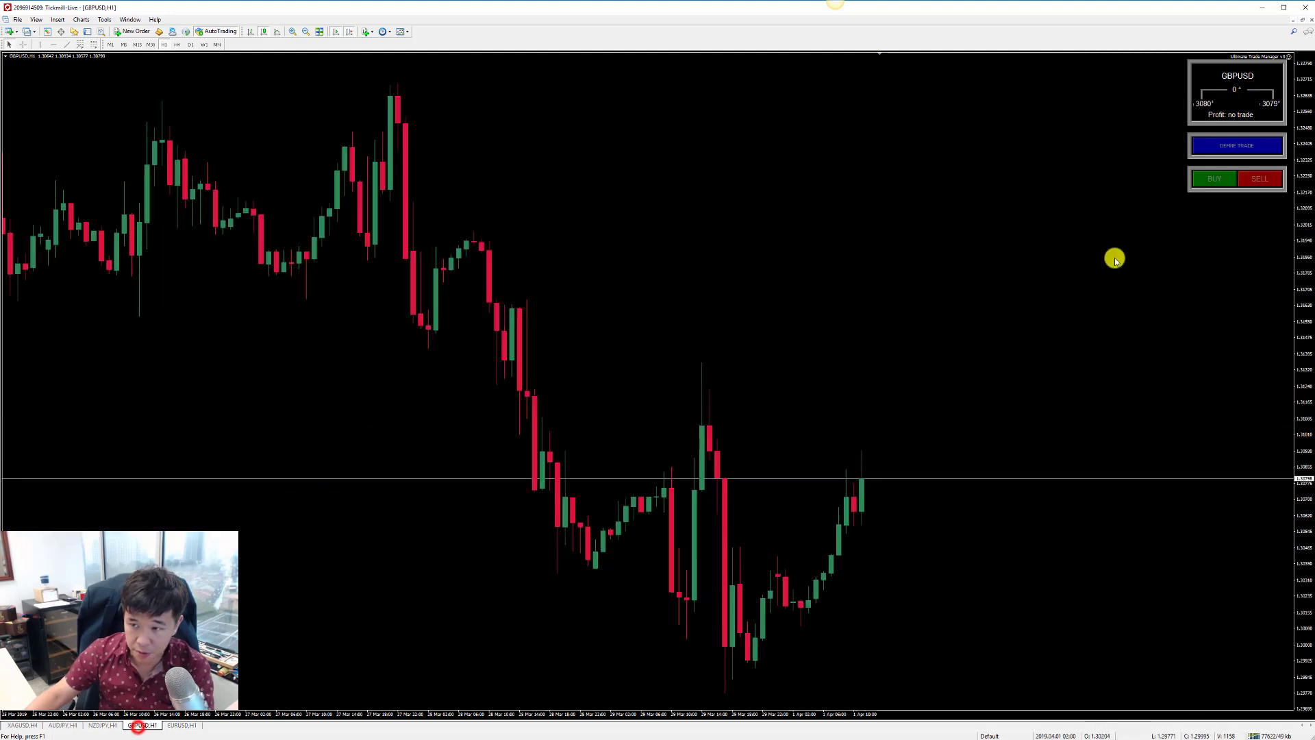
click(1214, 179)
drag(1096, 199, 1127, 197)
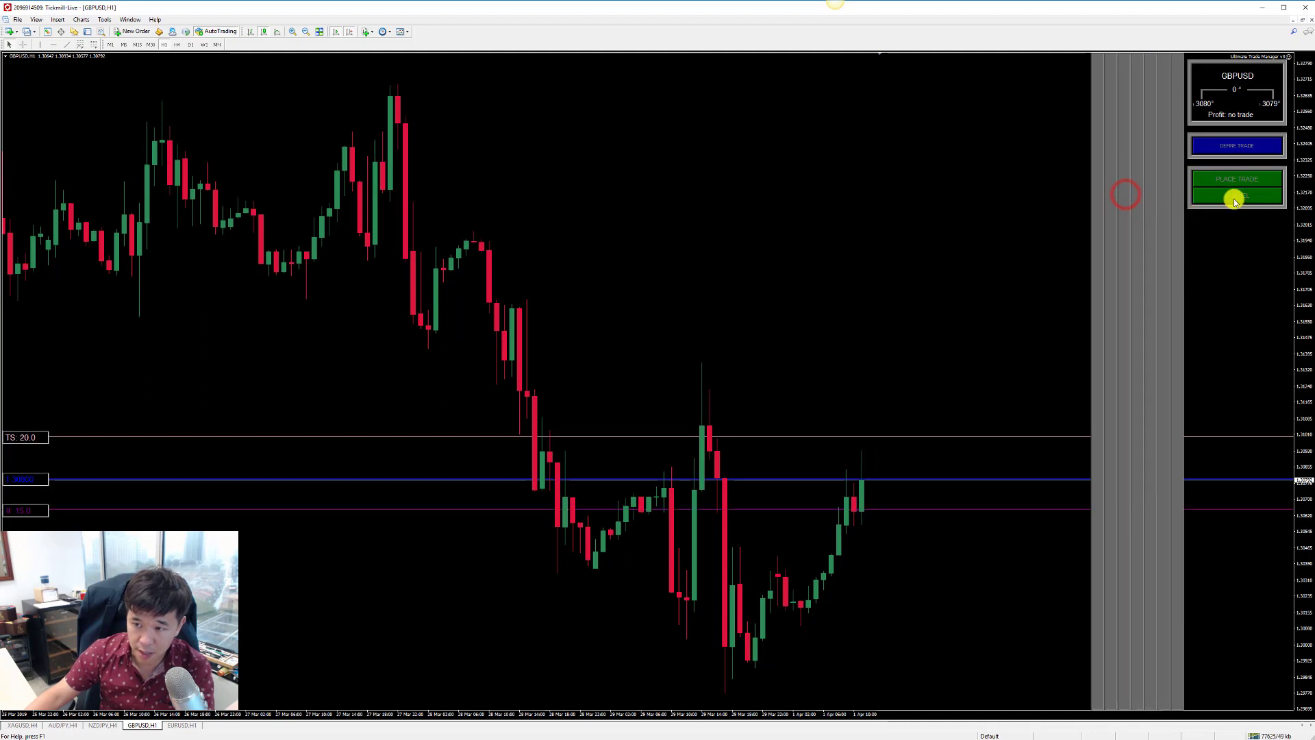
click(1125, 217)
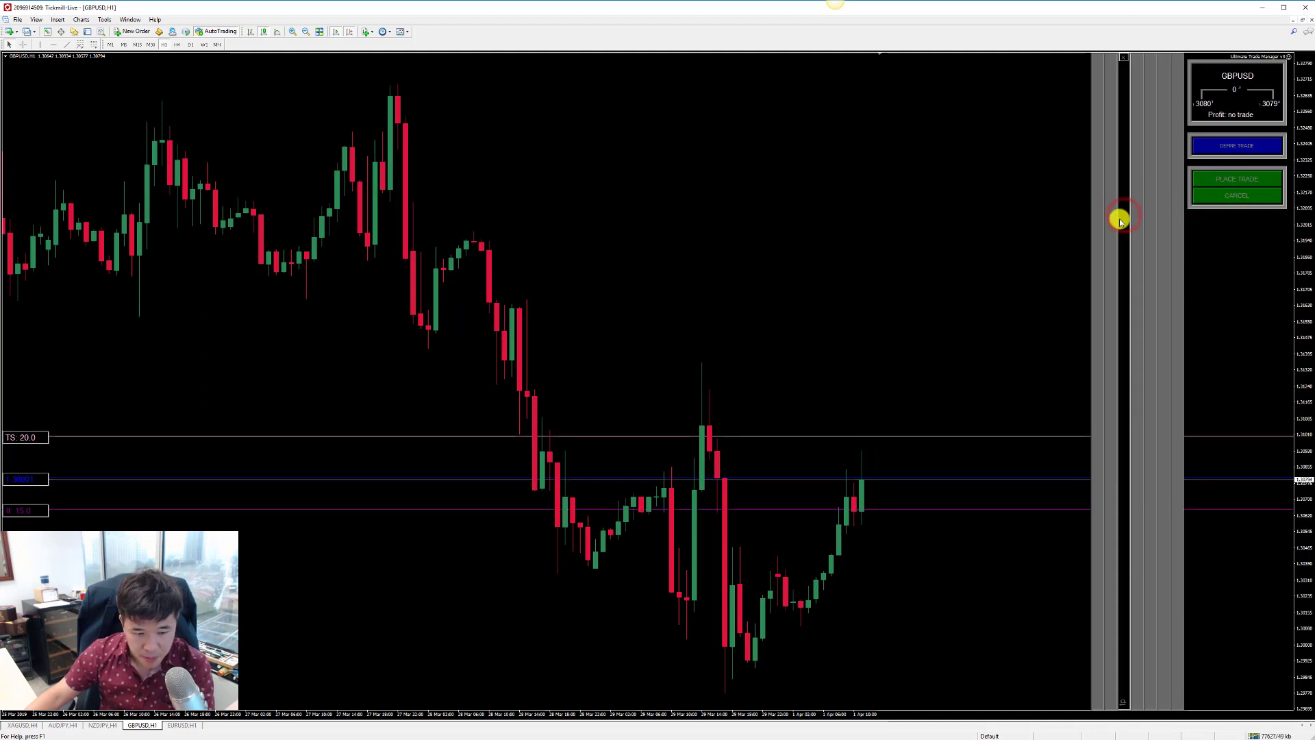
click(288, 612)
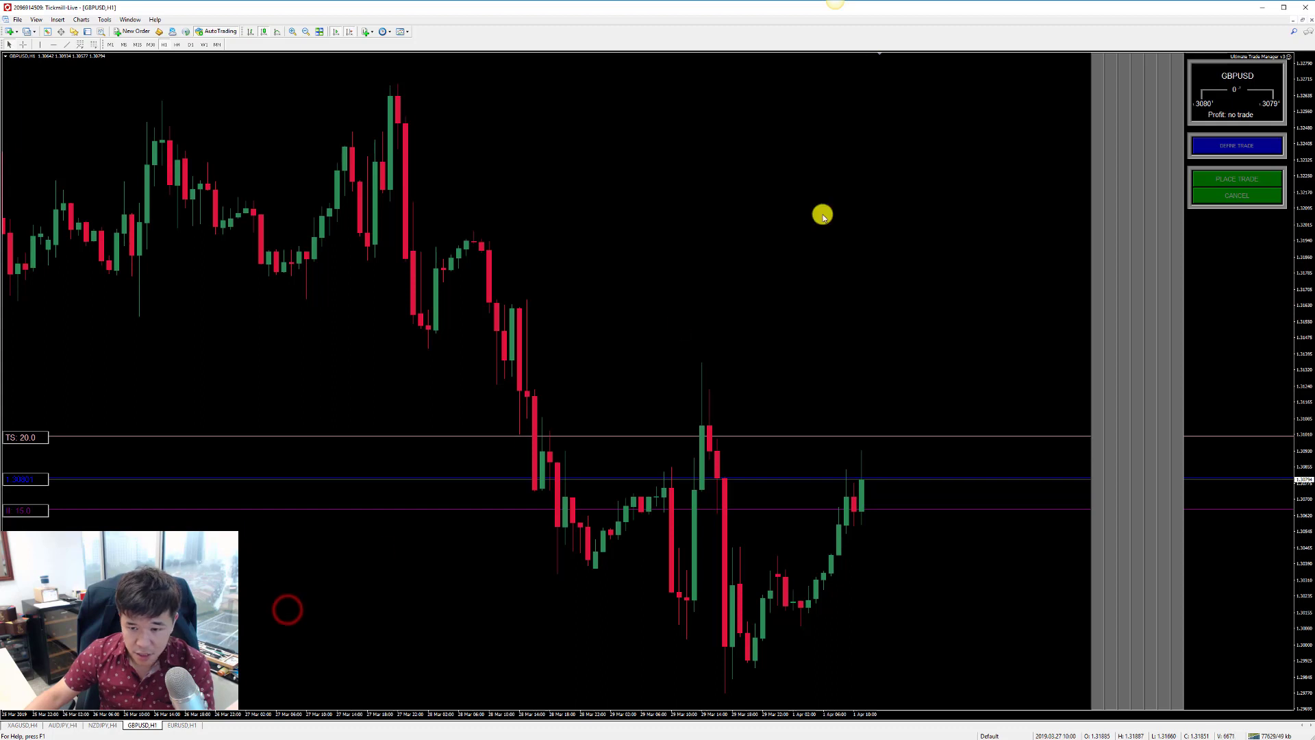
click(1220, 198)
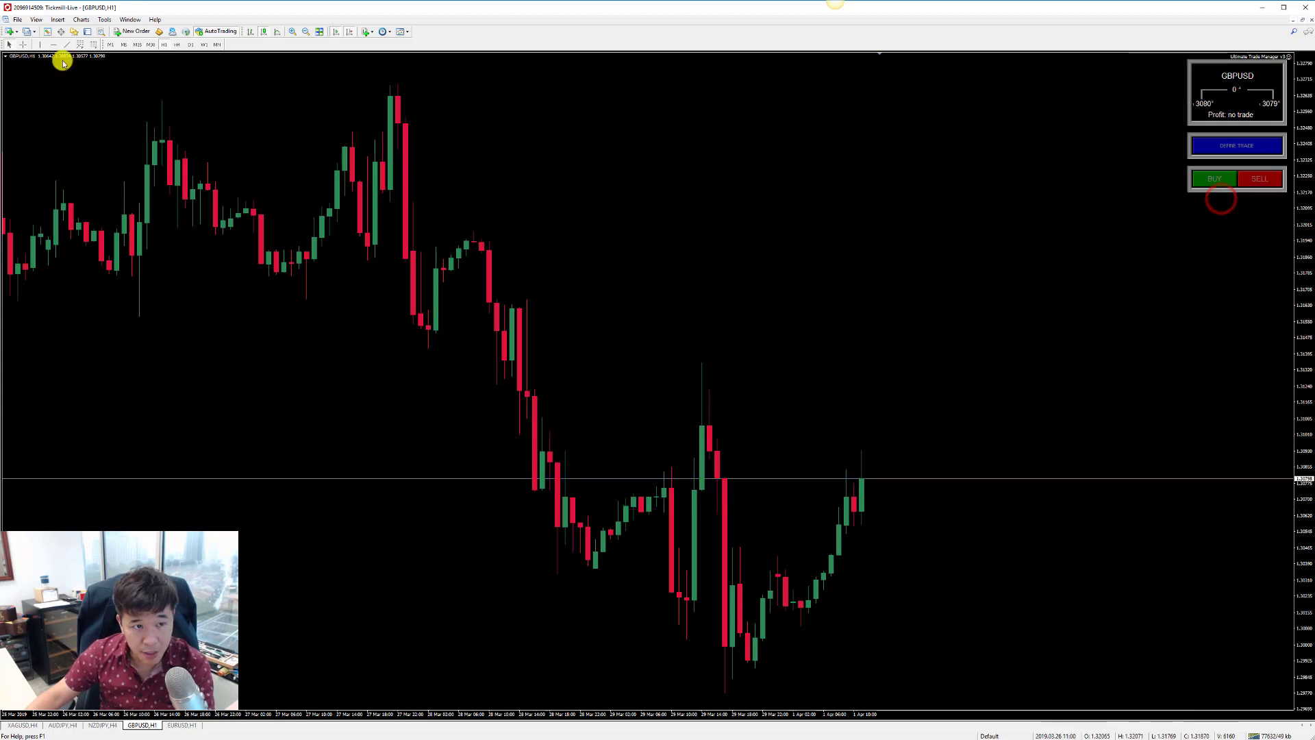
- Open a second GBPUSD H1 chart
click(12, 31)
click(28, 33)
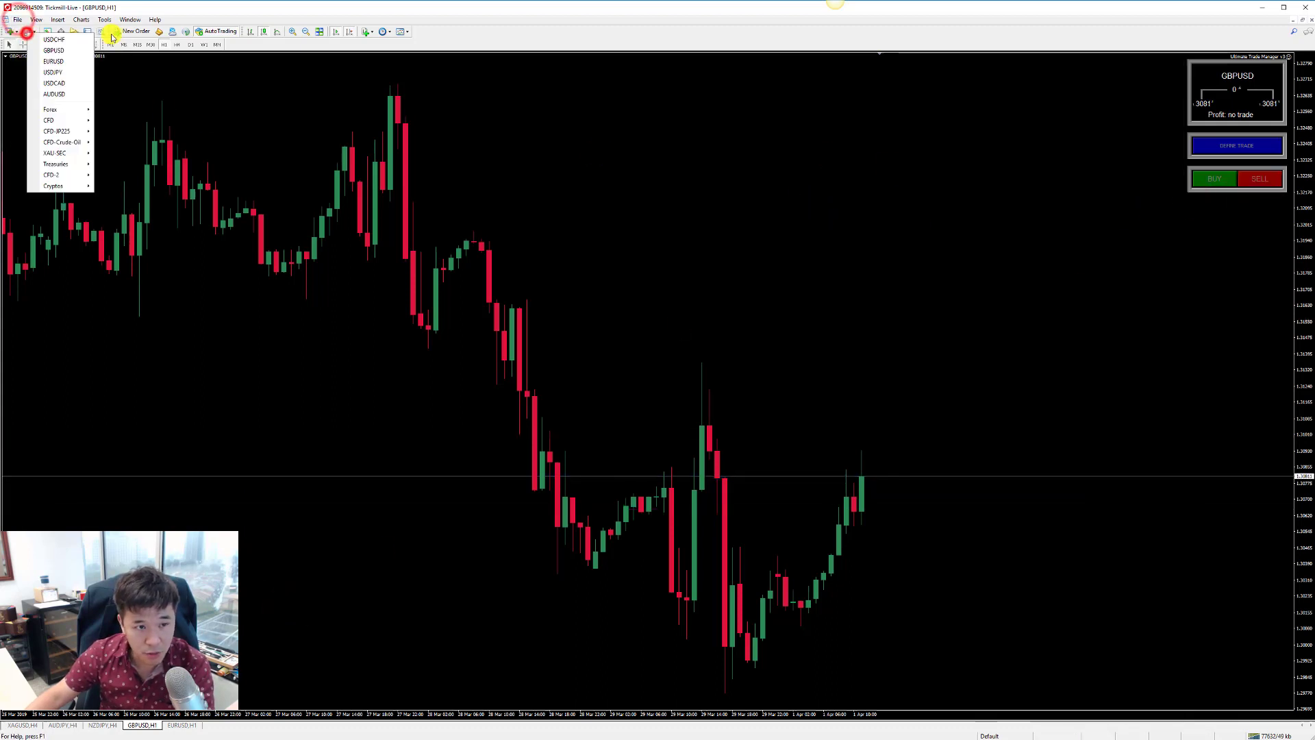
click(73, 54)
click(638, 450)
- Start a buy setup with BE/TP1 5.7 levels, then bring up the trade manager's inputs
click(1205, 180)
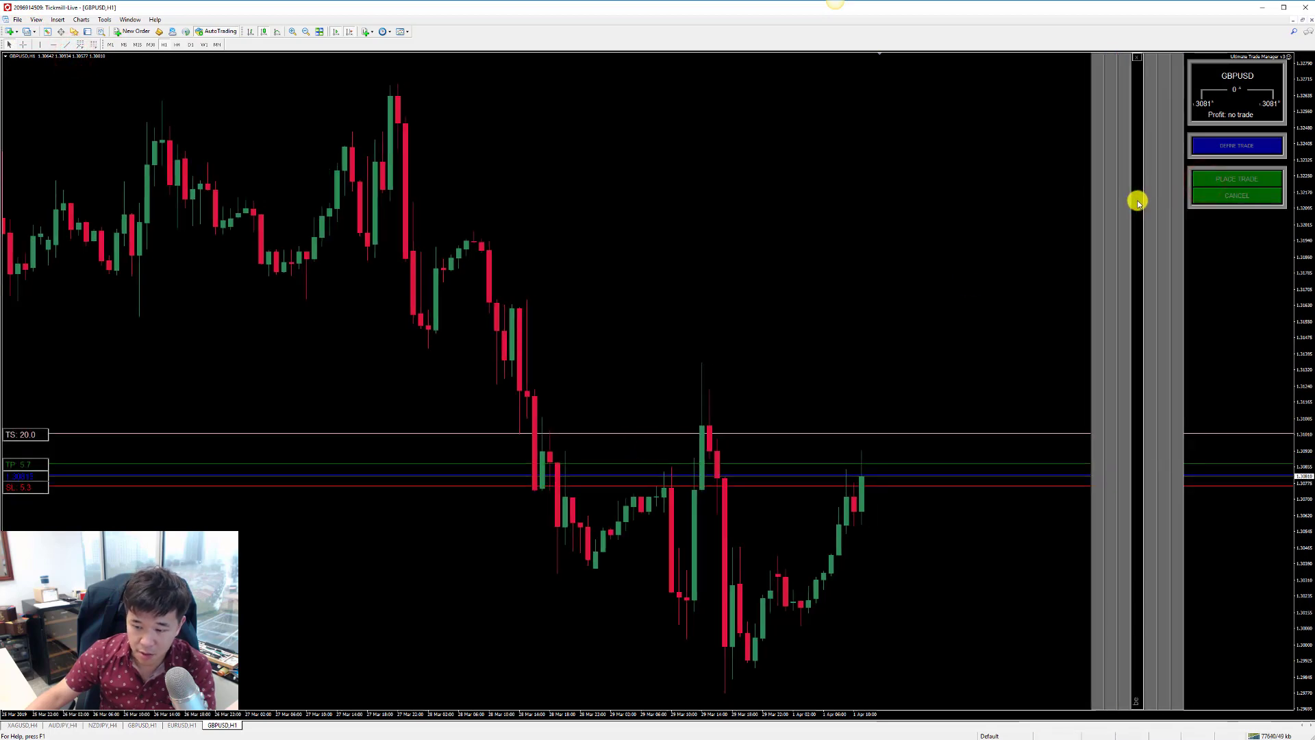
drag(1137, 202, 1137, 189)
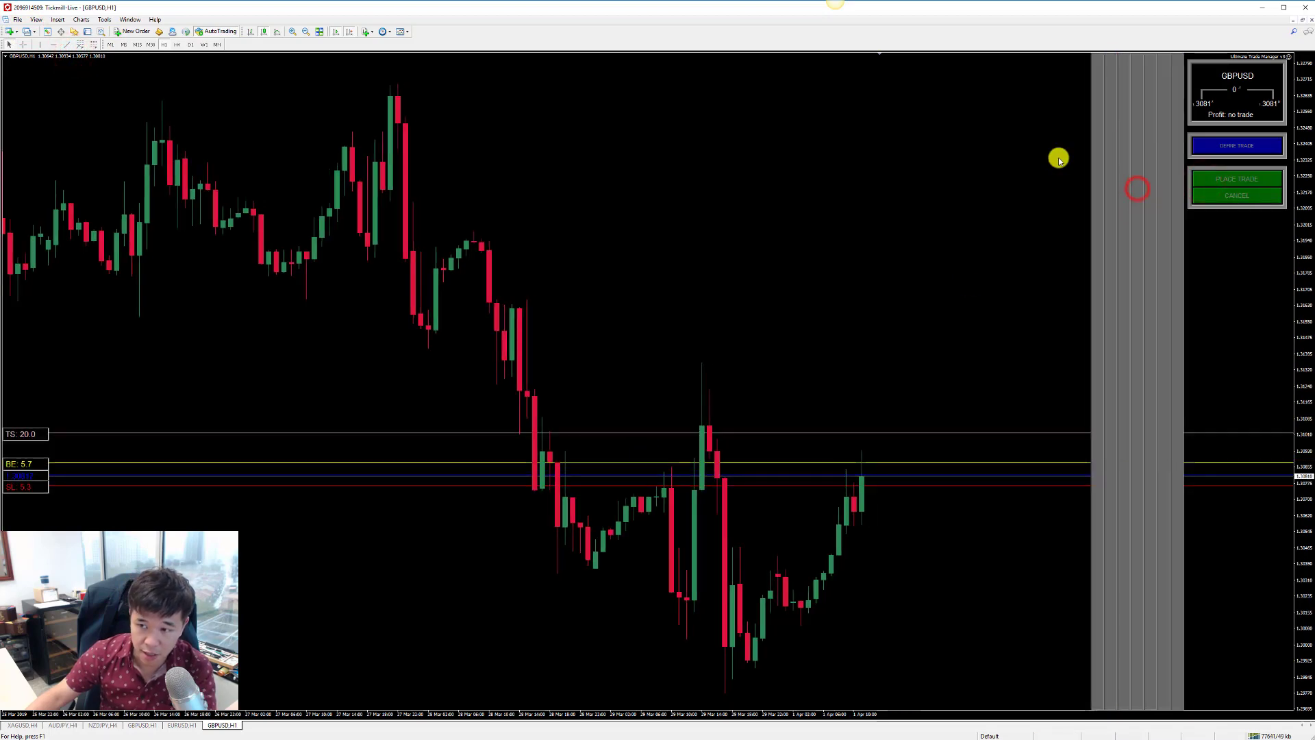
click(1137, 185)
click(1153, 173)
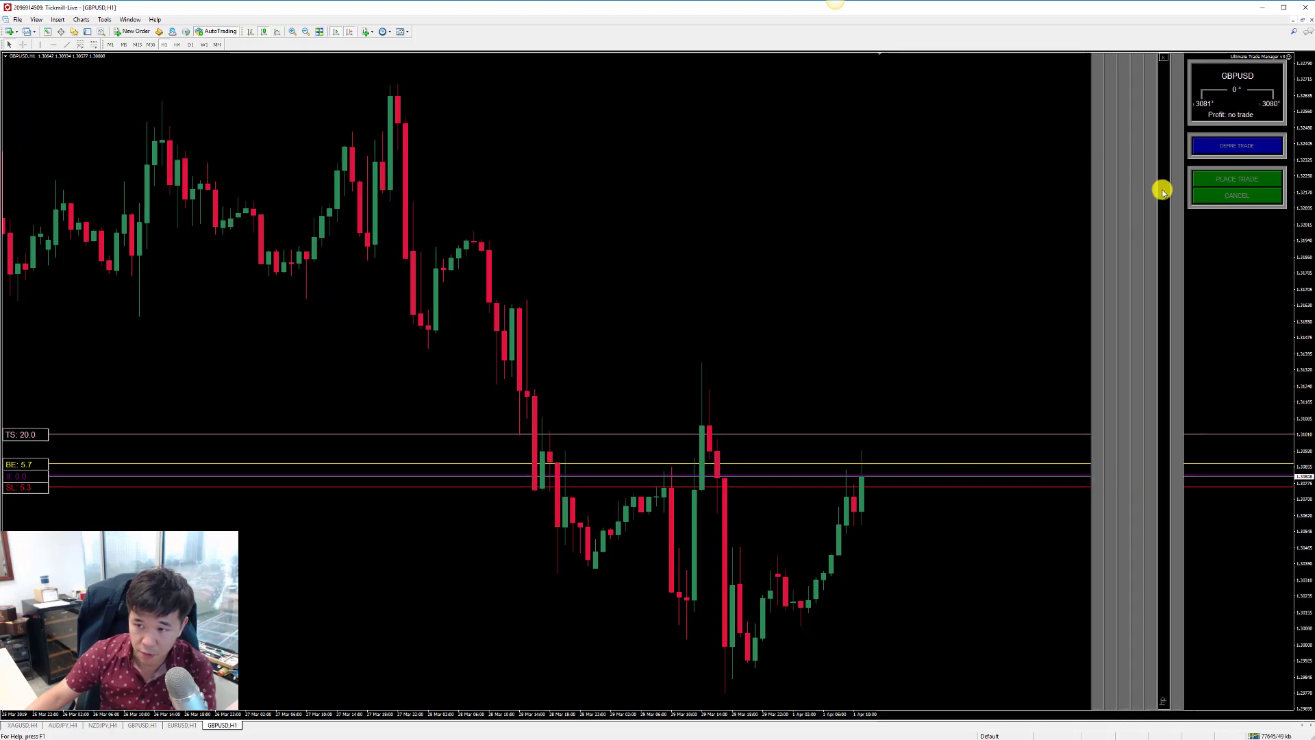
click(1164, 187)
click(1204, 282)
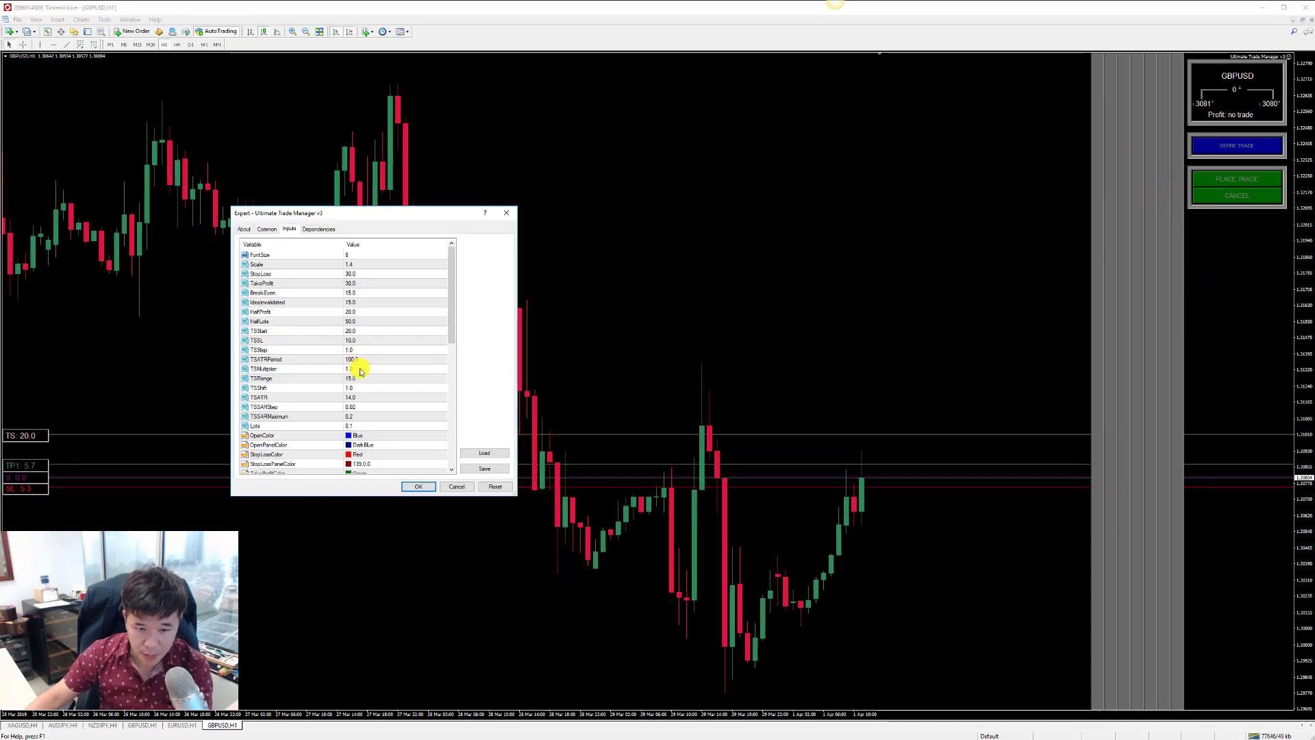
- Set the Ultimate Trade Manager's MagicNumber to 308 and apply it
scroll(380, 458, down, 10)
click(370, 464)
click(369, 466)
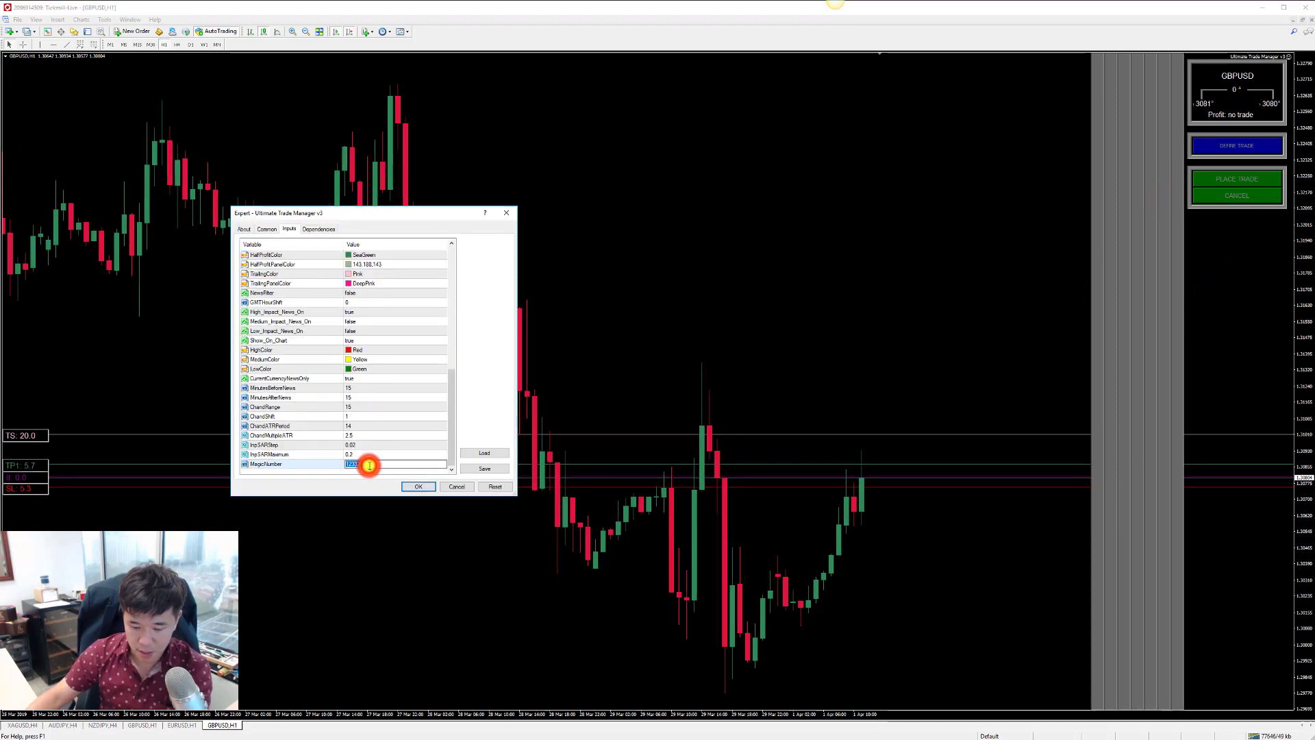
text(30808)
click(417, 486)
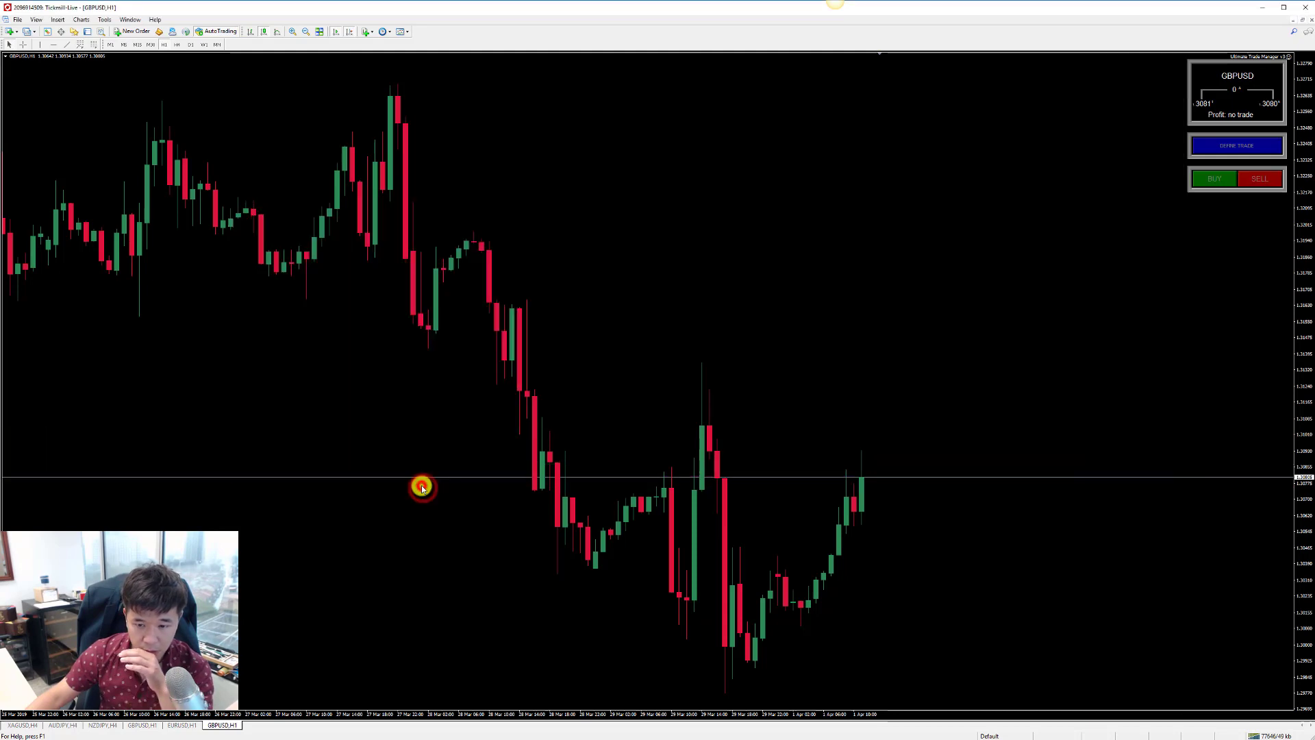
- Test the panel by starting buy setups twice and cancelling each one
click(1199, 179)
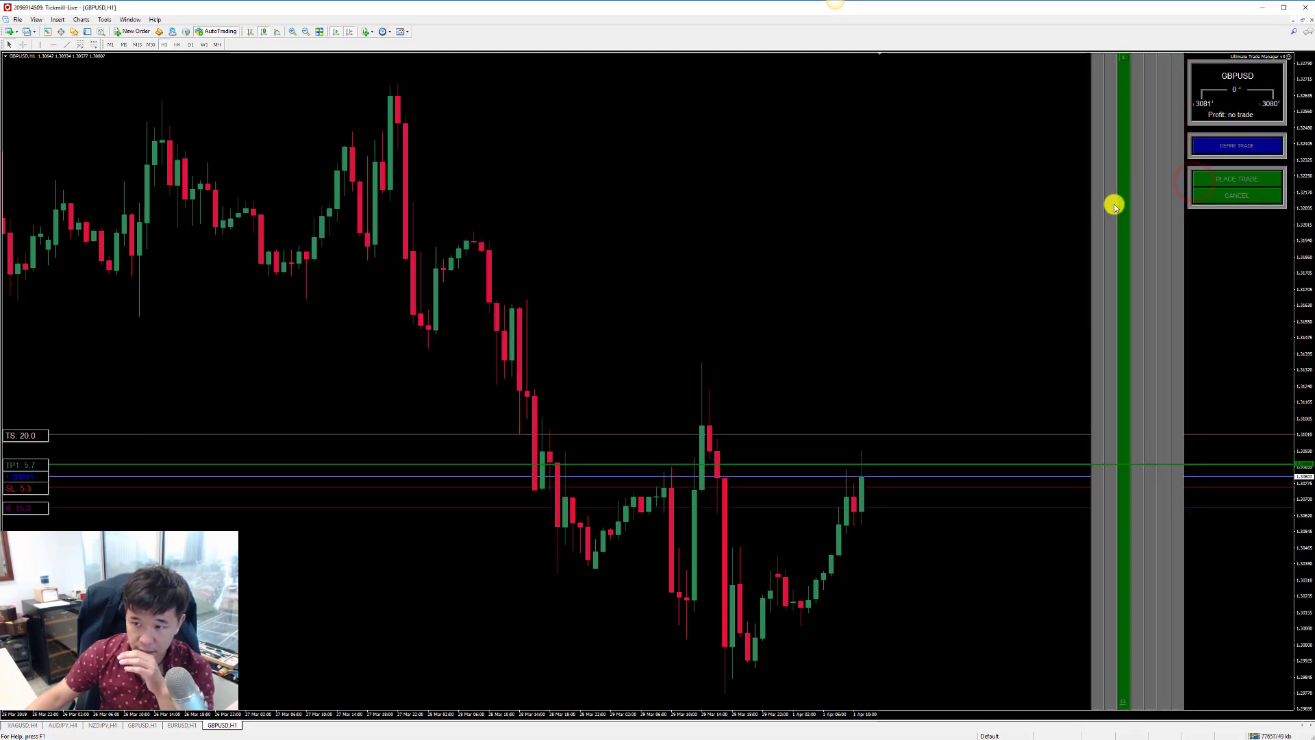
click(855, 276)
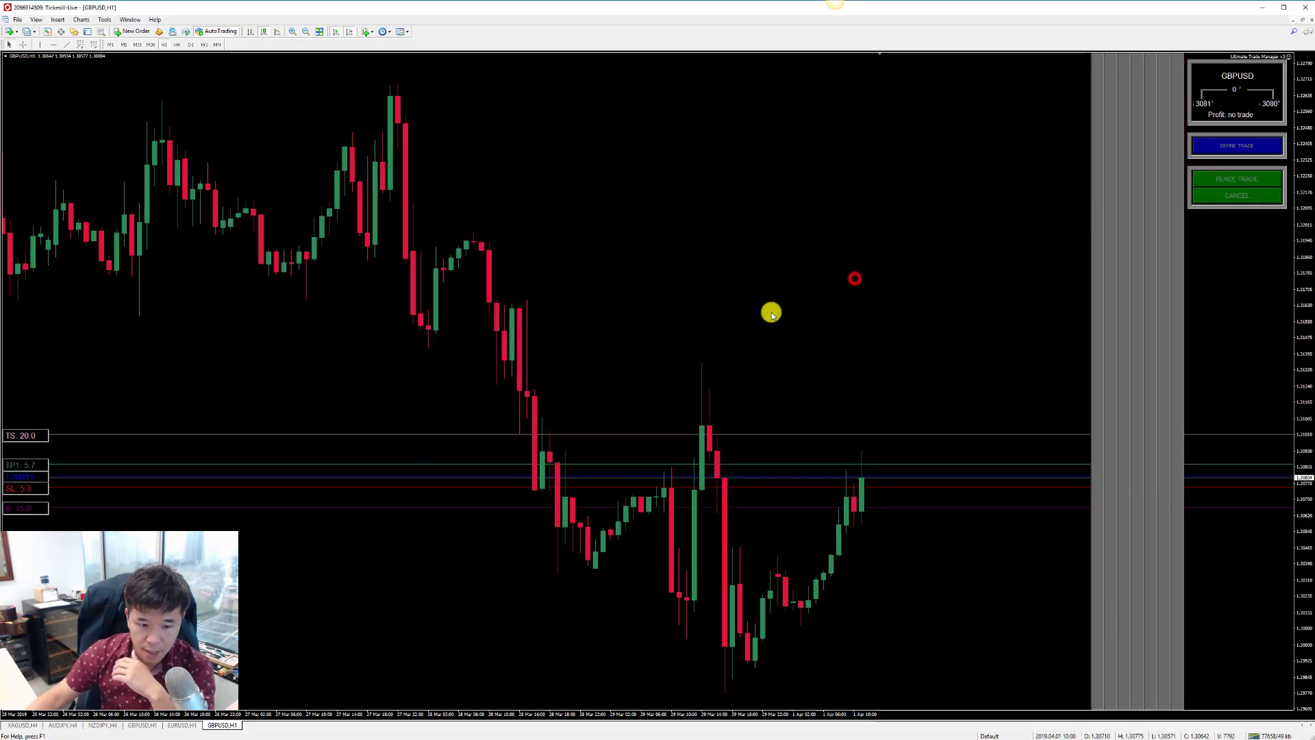
click(1219, 198)
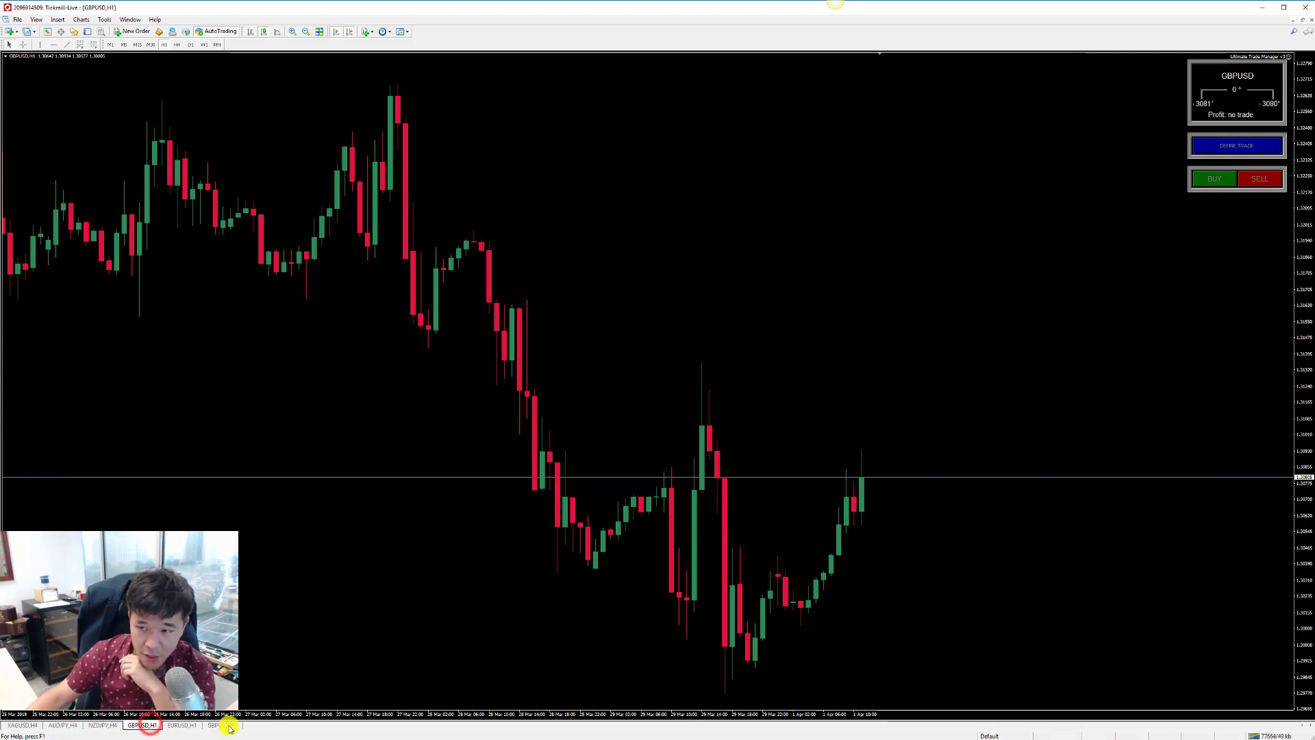
click(1197, 179)
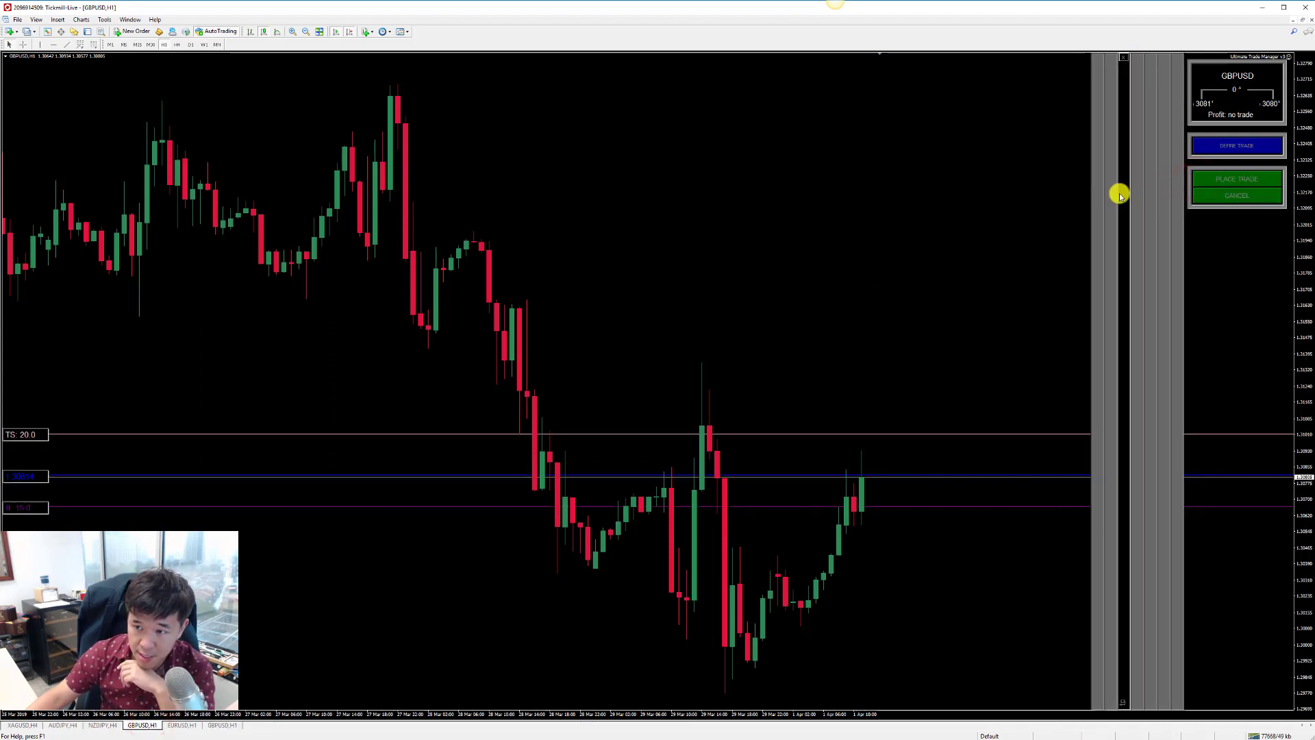
drag(1121, 196, 1101, 204)
click(1210, 197)
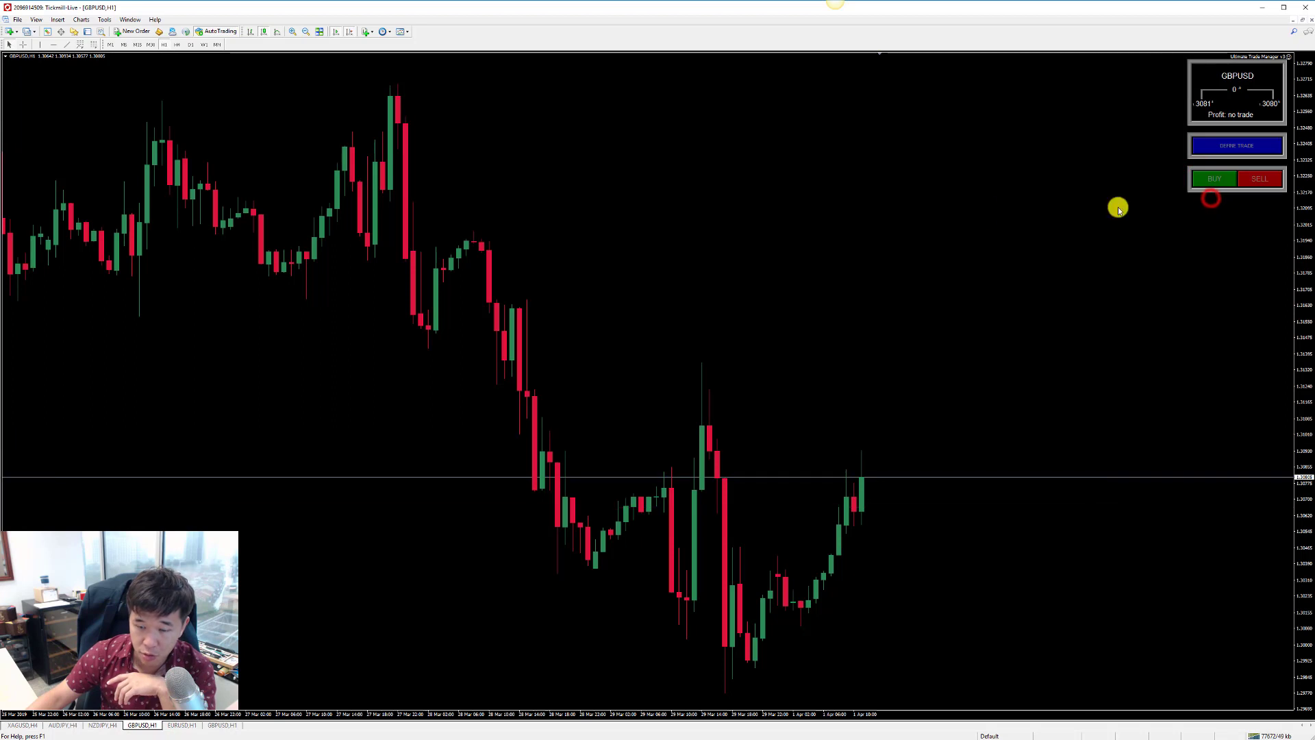
- Switch to the second GBPUSD,H1 chart and open the terminal's data folder via File > Open Data Folder
click(233, 729)
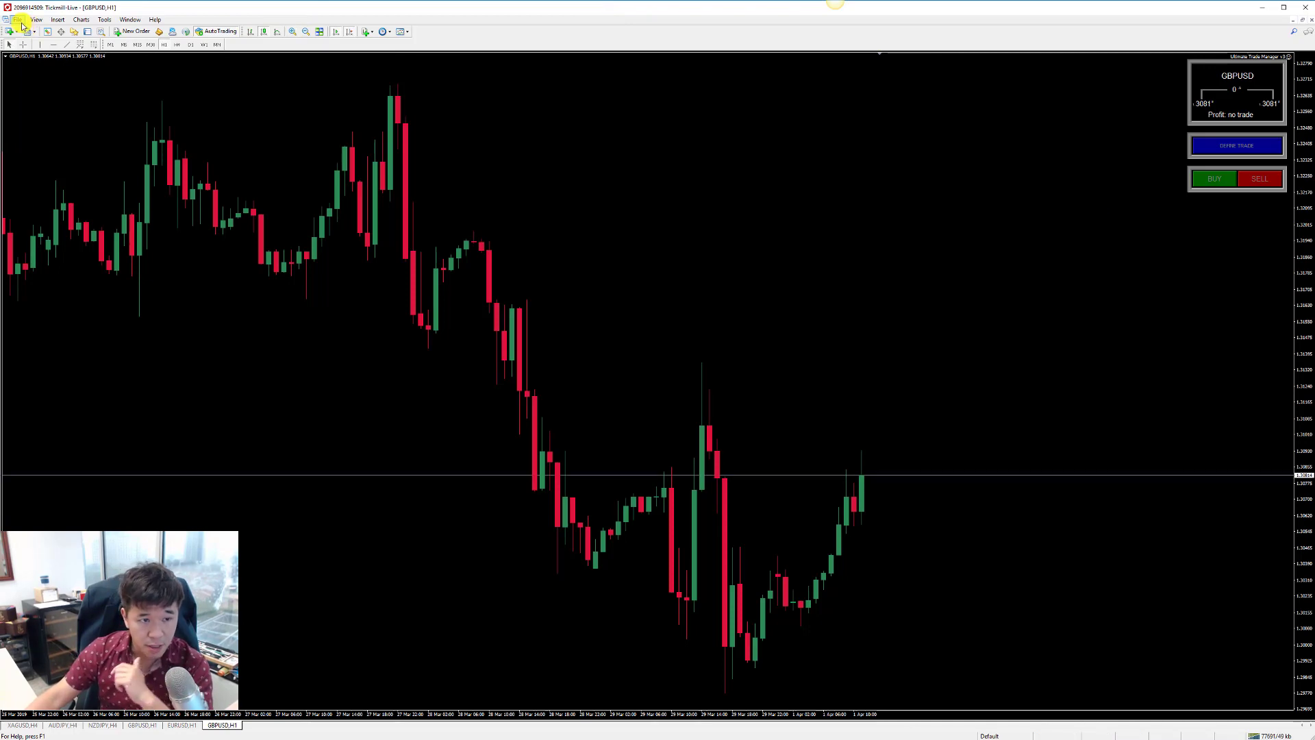
click(19, 20)
click(84, 117)
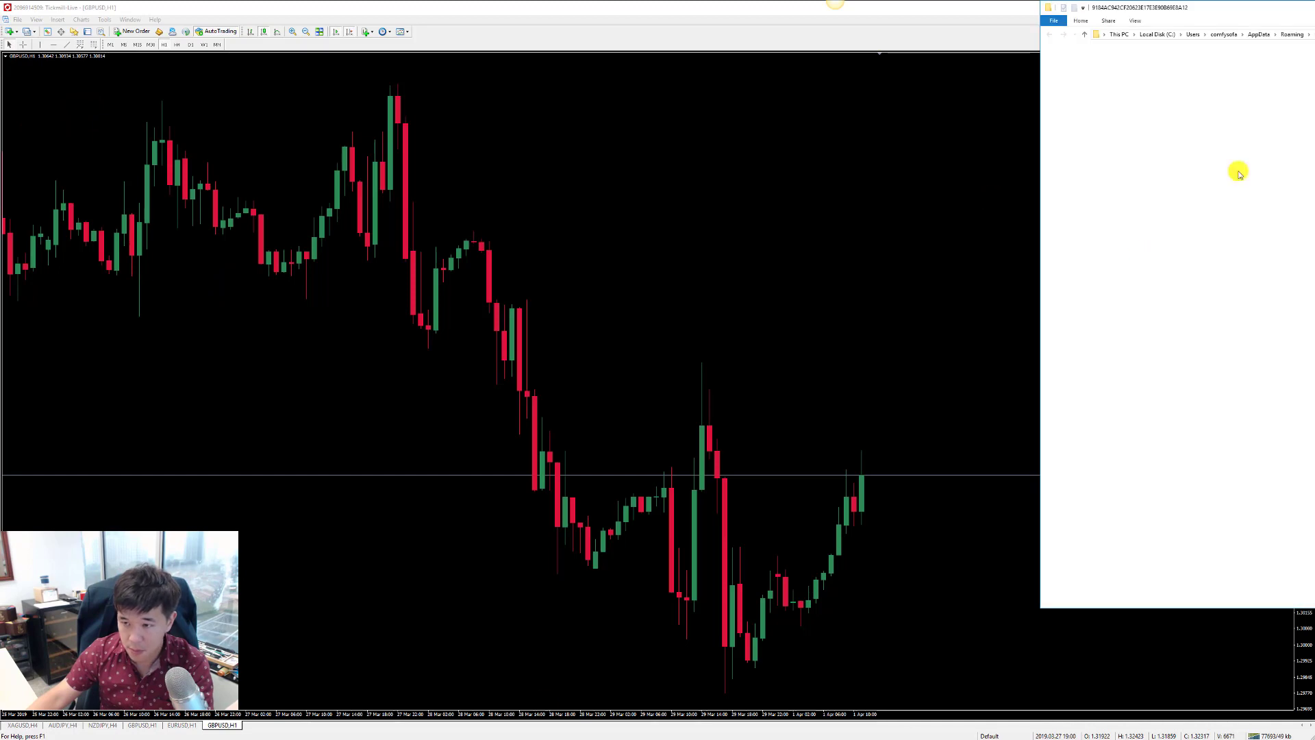
- Move Explorer aside, go to MQL4 > Files, select its three files, then return to the MetaTrader chart
drag(1240, 19, 1064, 68)
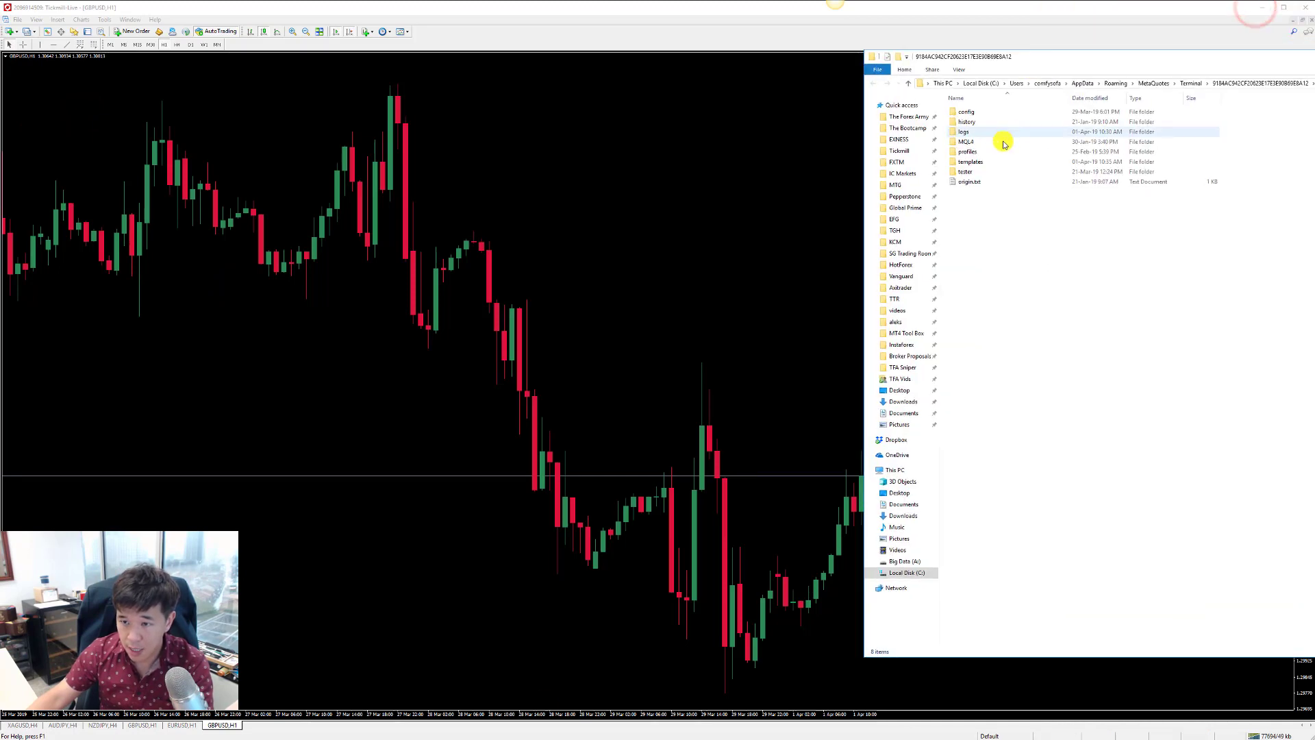
click(990, 142)
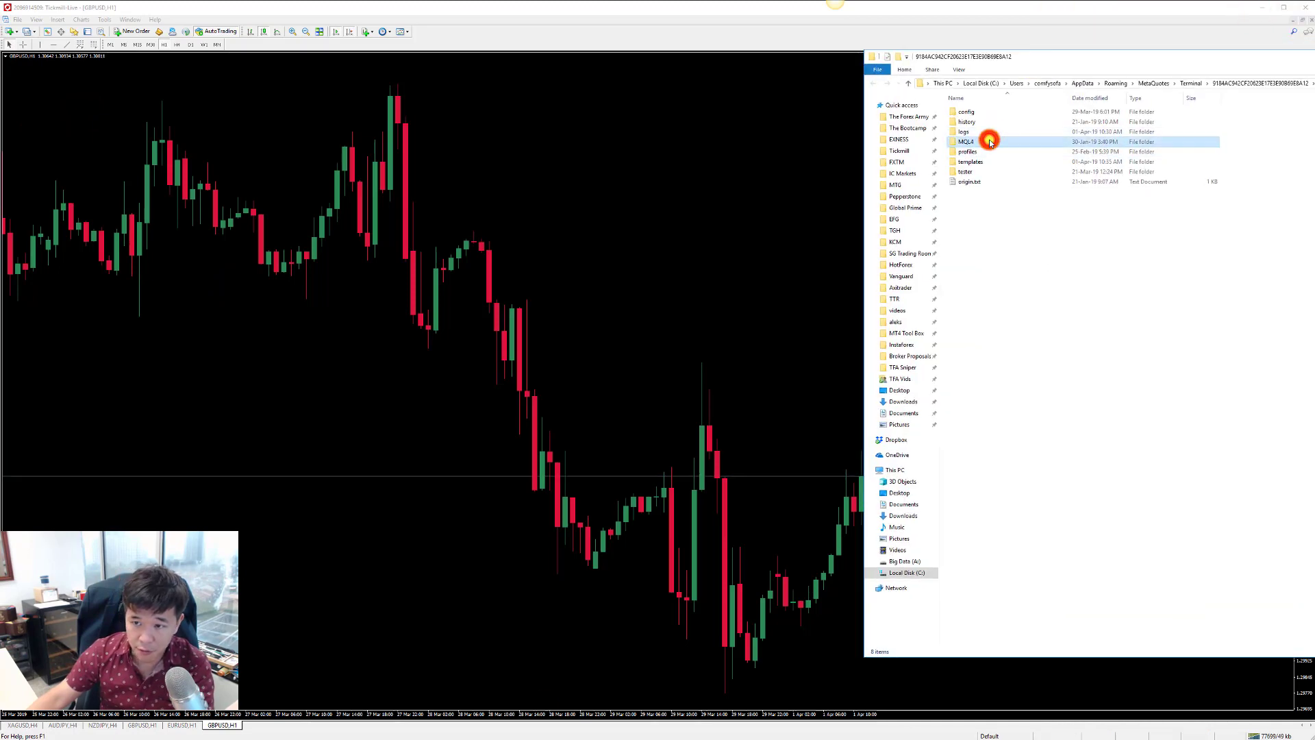
double_click(990, 142)
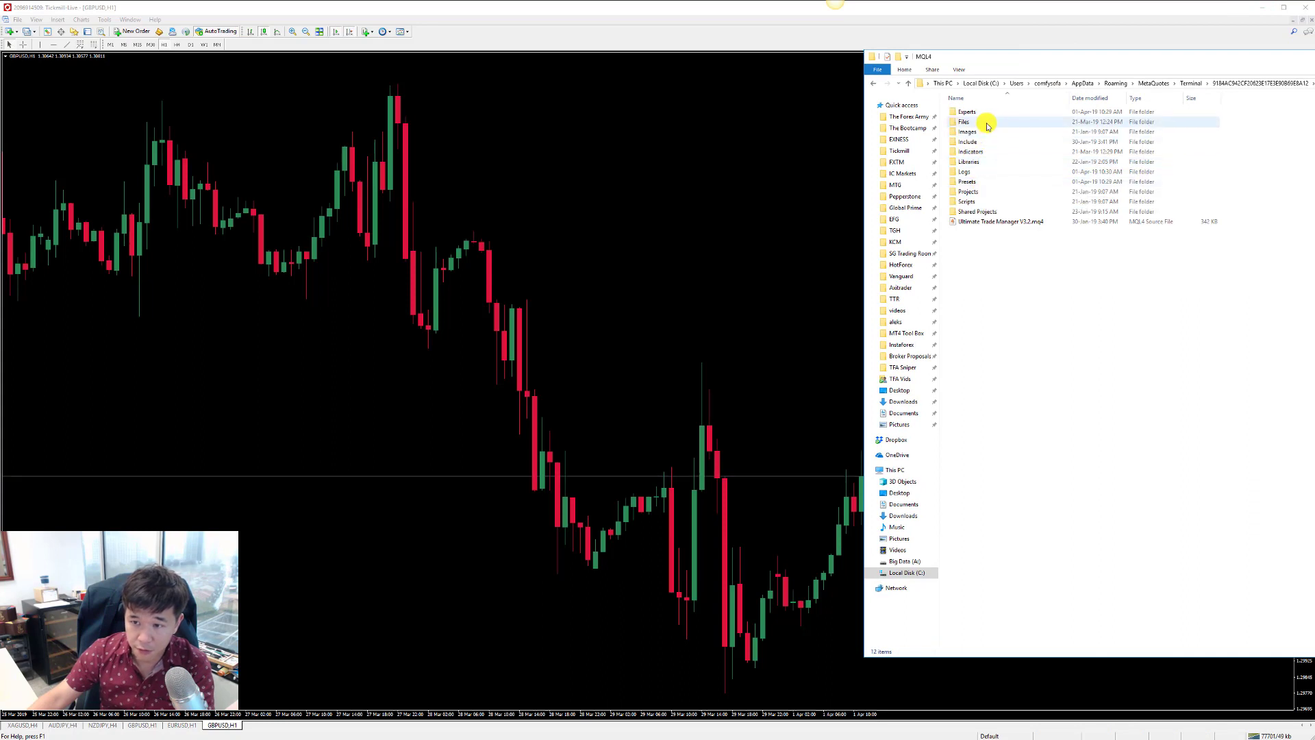
click(987, 123)
double_click(986, 123)
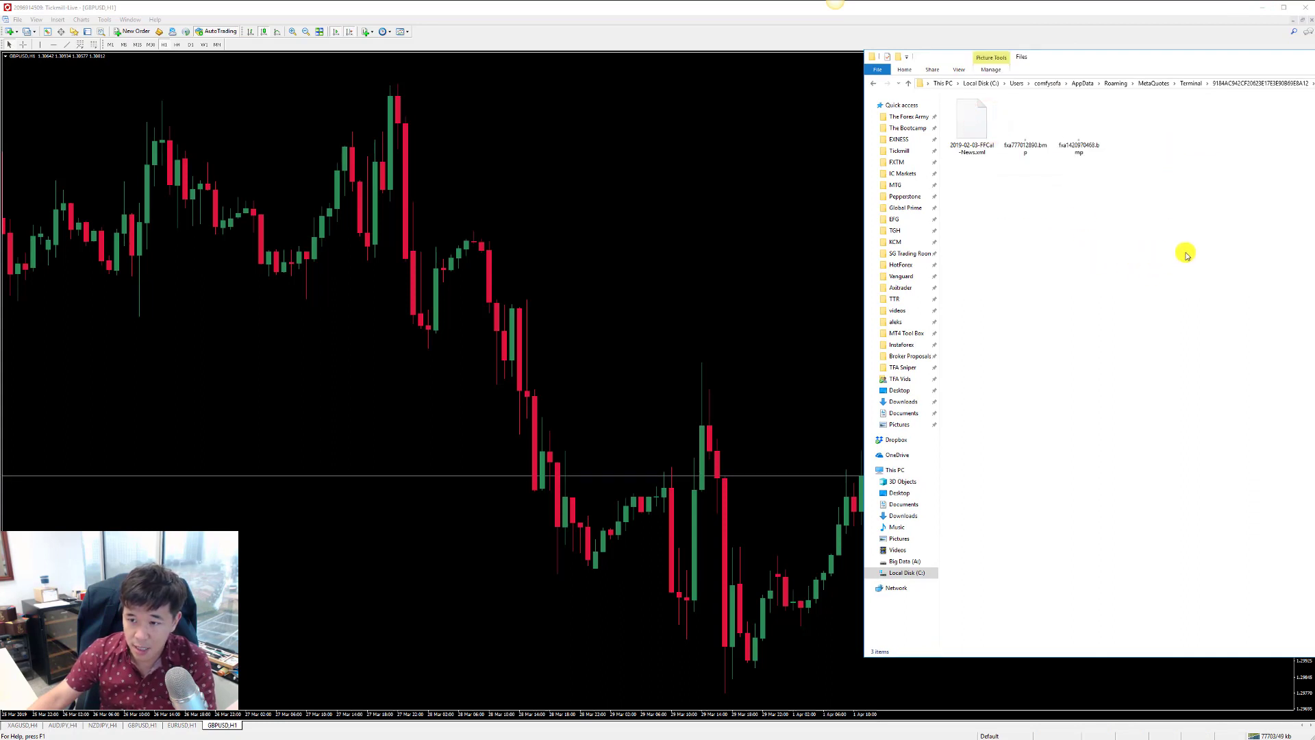
drag(1187, 255, 946, 91)
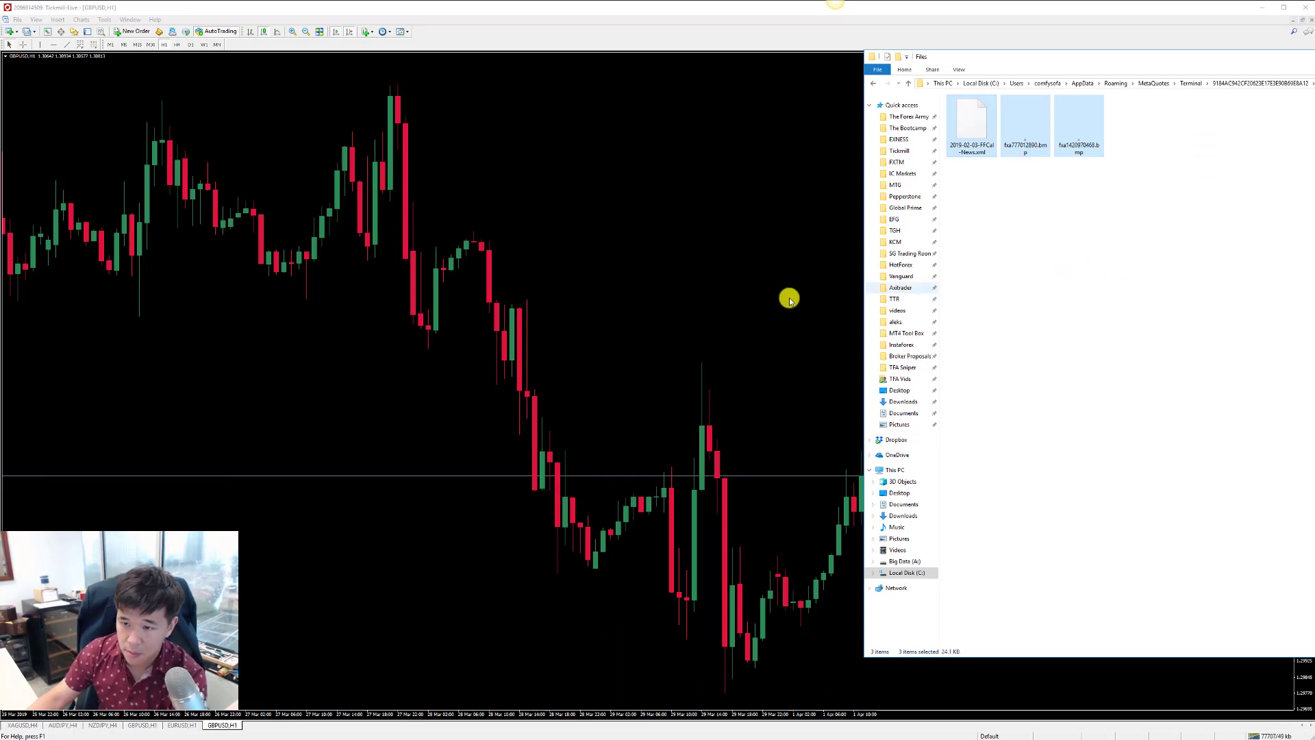
click(716, 310)
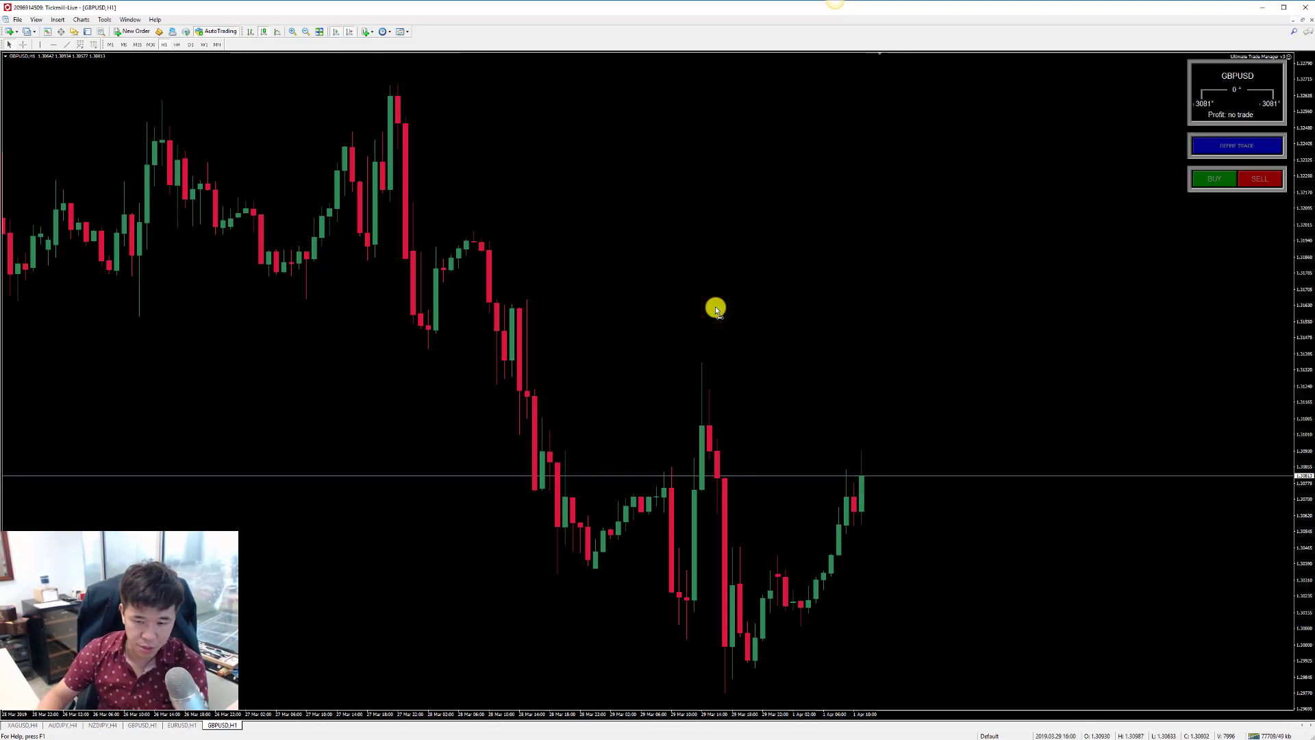